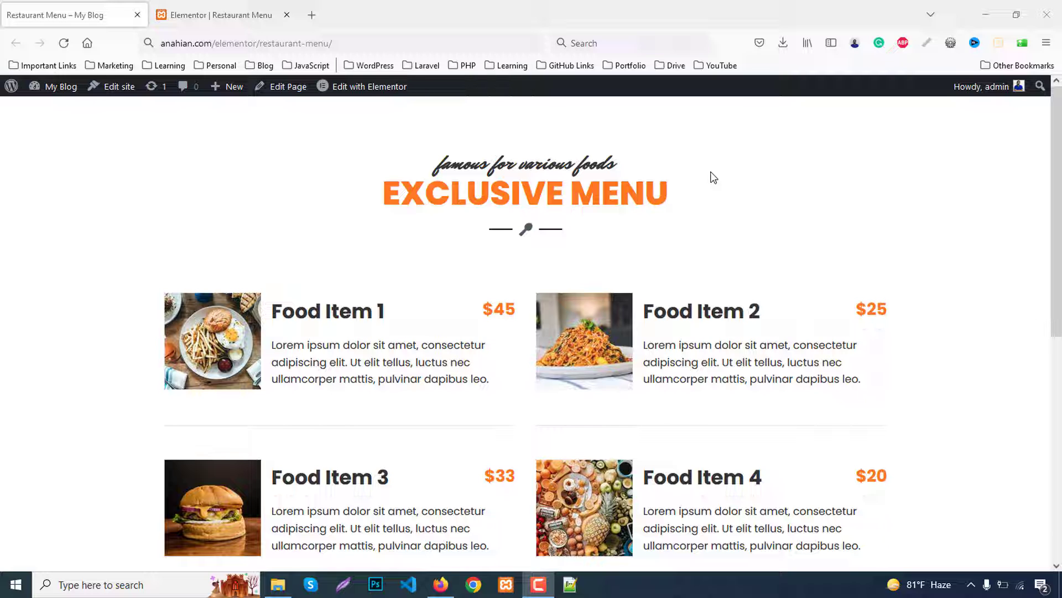
# Examine the finished restaurant menu page's heading, food items, prices, separators and image hover effects
pyautogui.scroll(-2, 955, 317)
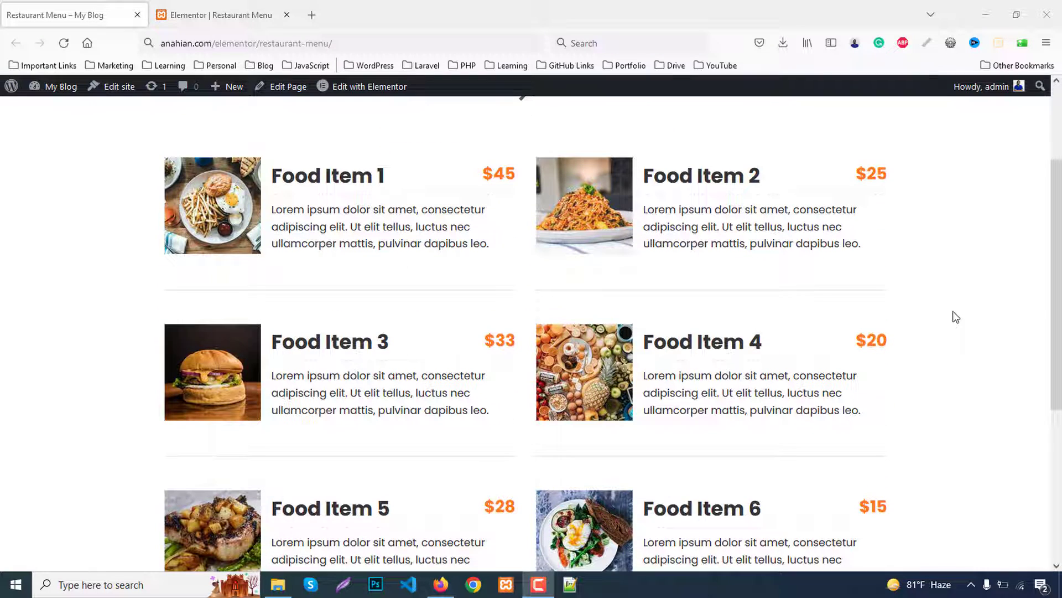
pyautogui.scroll(1, 954, 306)
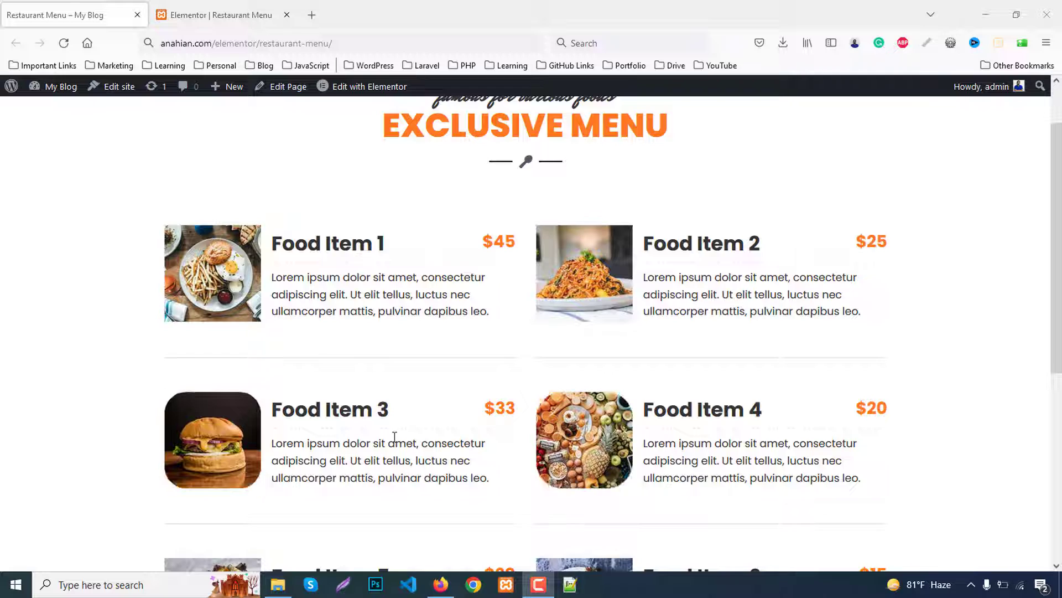
pyautogui.scroll(-5, 388, 435)
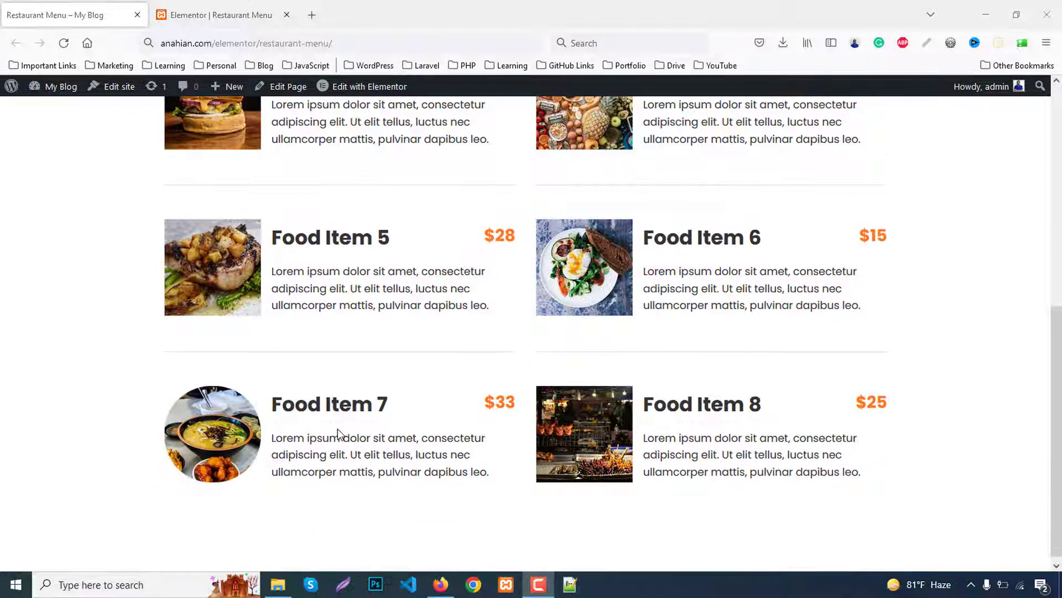
pyautogui.scroll(5, 1040, 325)
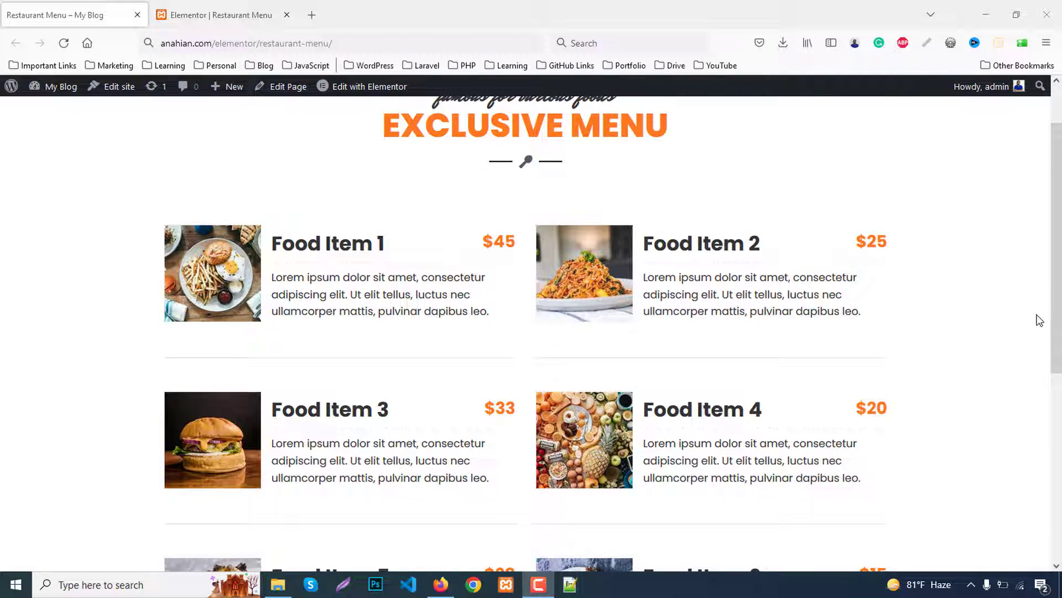
pyautogui.scroll(1, 1039, 320)
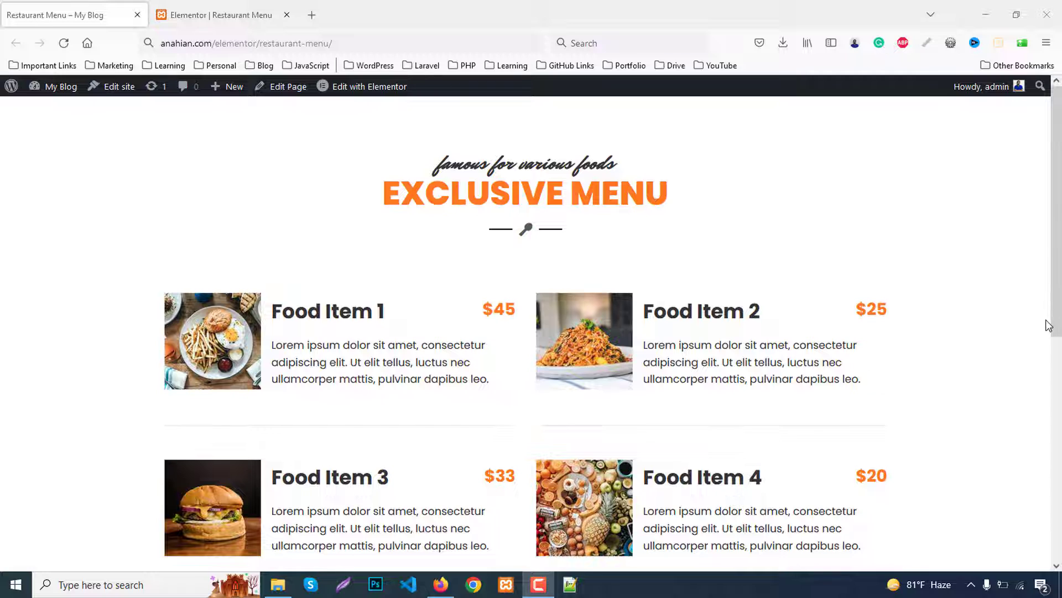
# In the Elementor editor, add a single-column section with 80 px top and bottom margins
pyautogui.click(238, 13)
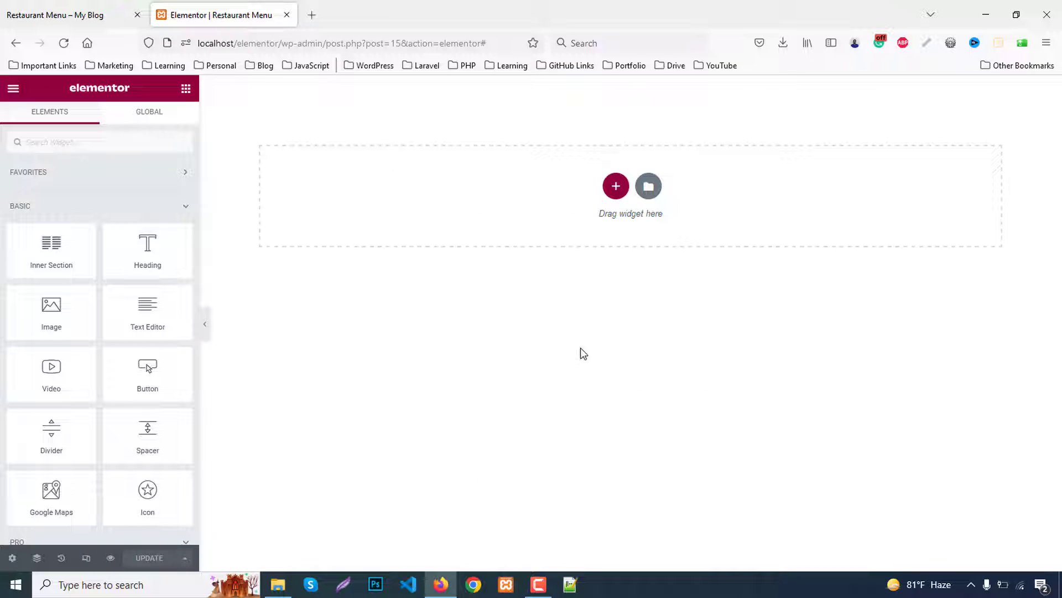
pyautogui.click(618, 189)
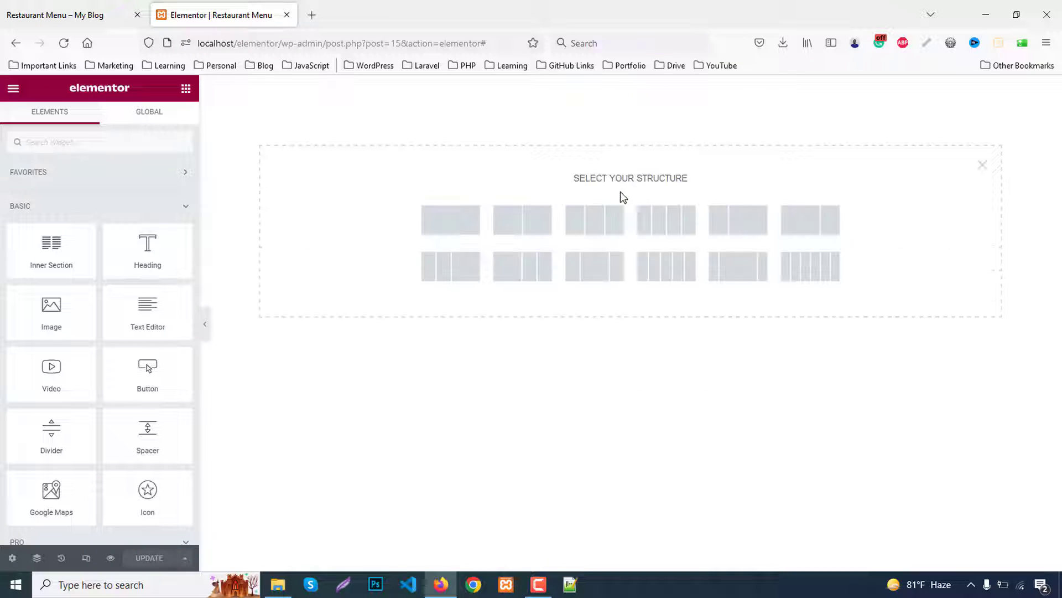
pyautogui.click(447, 232)
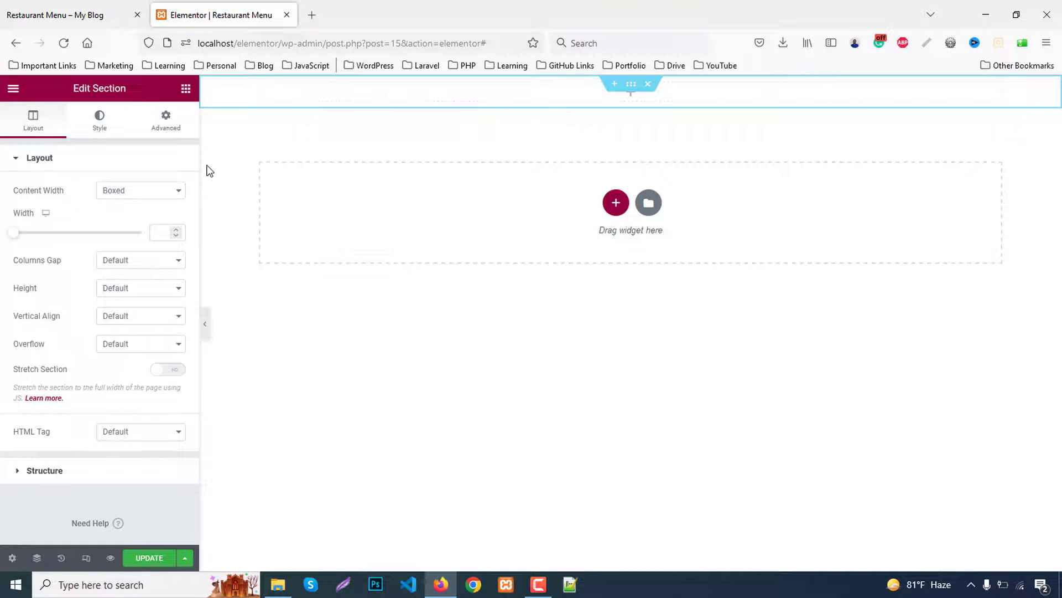
pyautogui.click(165, 119)
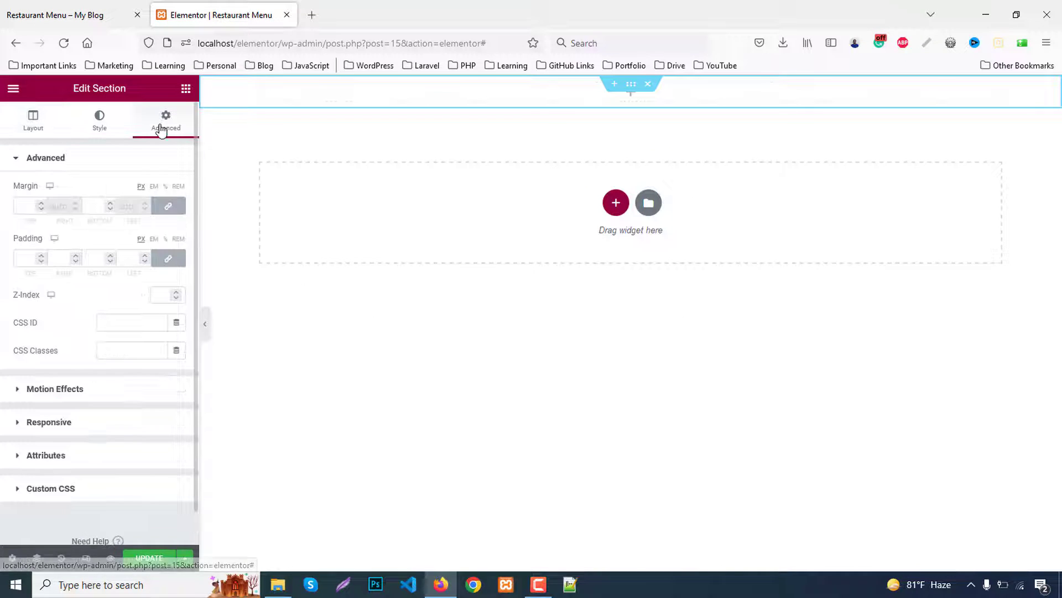
pyautogui.click(23, 204)
pyautogui.write('80')
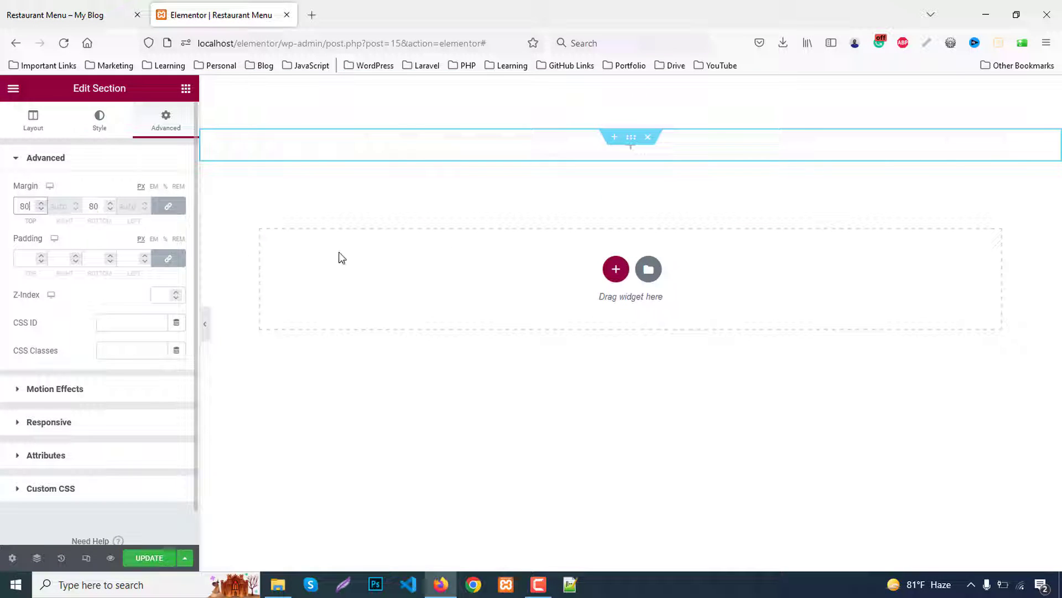
# Build two stacked inner sections inside the section by duplication, a single-column one above a two-column one
pyautogui.click(186, 95)
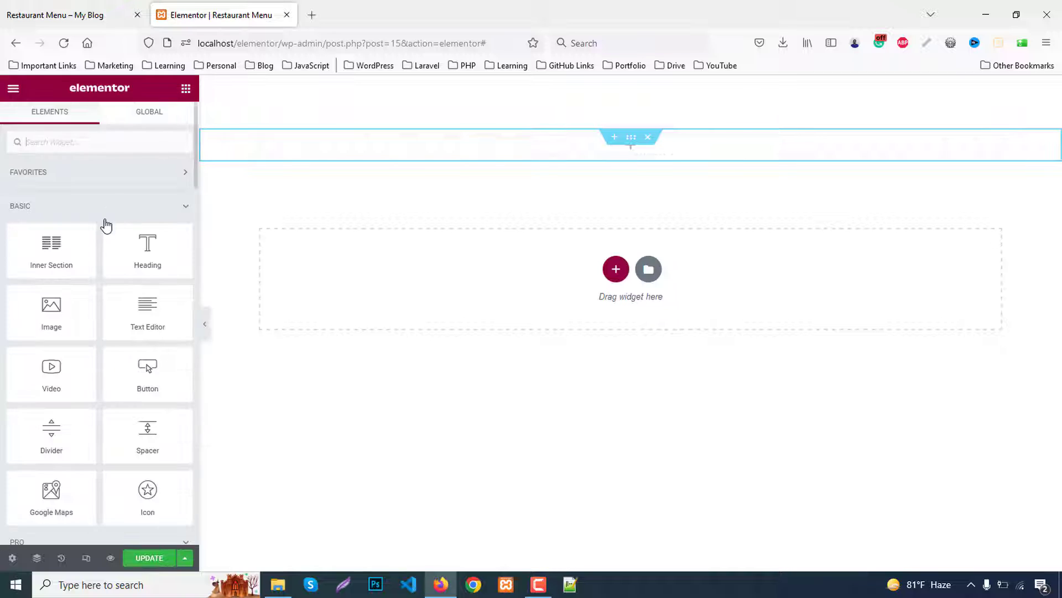
pyautogui.moveTo(50, 243); pyautogui.dragTo(501, 142)
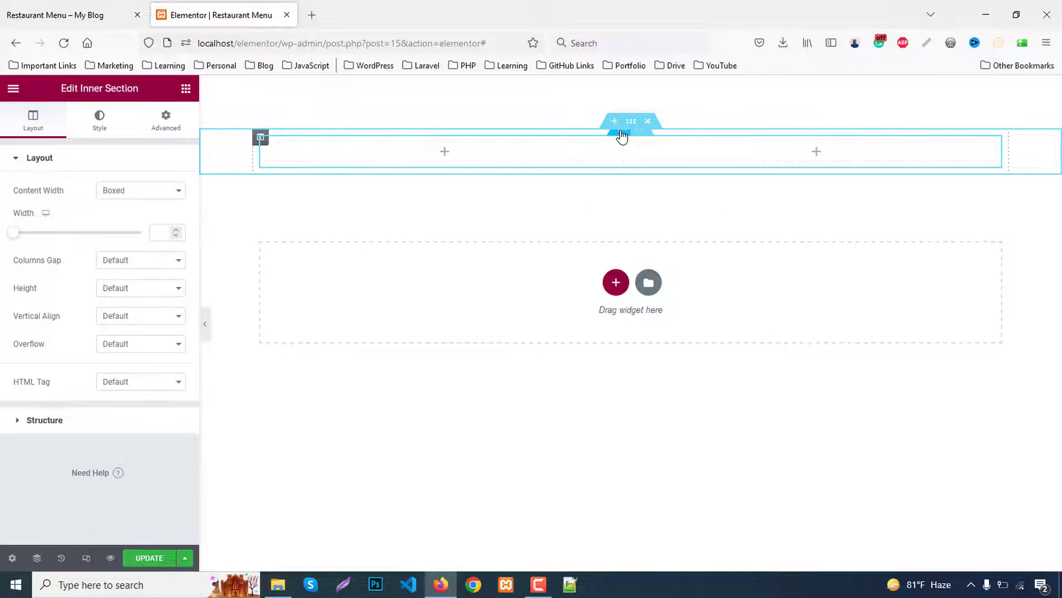
pyautogui.rightClick(624, 136)
pyautogui.click(644, 162)
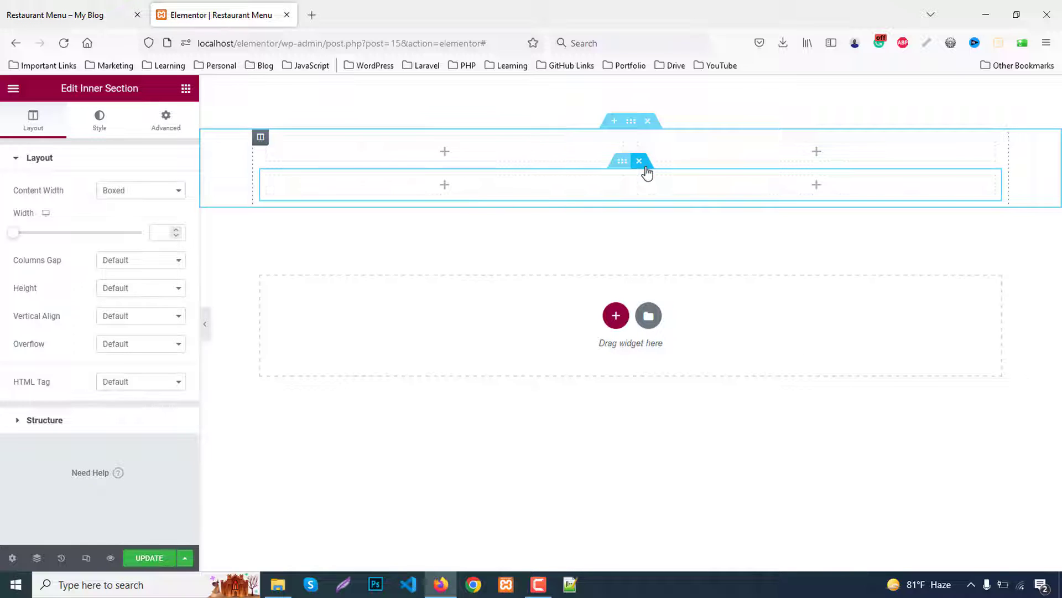
pyautogui.rightClick(639, 145)
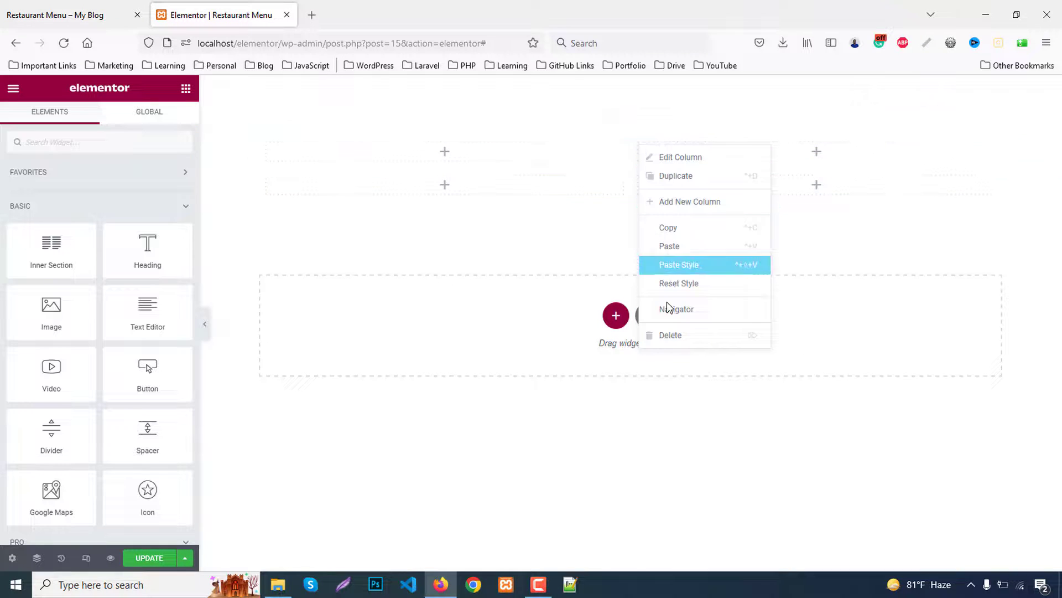
pyautogui.click(676, 336)
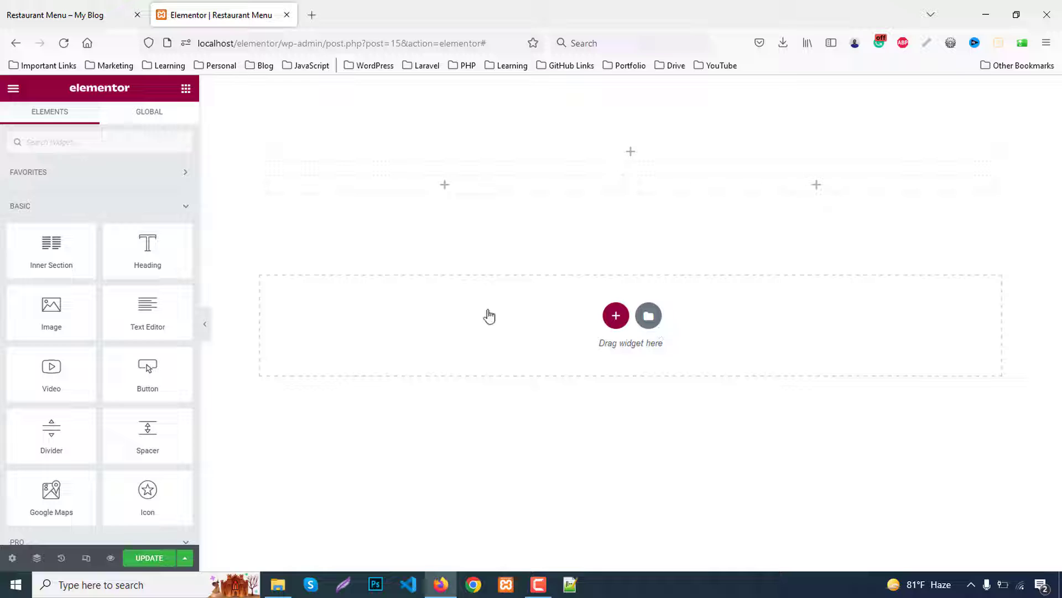
# Add a heading to the single-column inner section with the title "famous for various foods"
pyautogui.moveTo(149, 245); pyautogui.dragTo(634, 159)
pyautogui.moveTo(125, 204); pyautogui.dragTo(2, 224)
pyautogui.write('f')
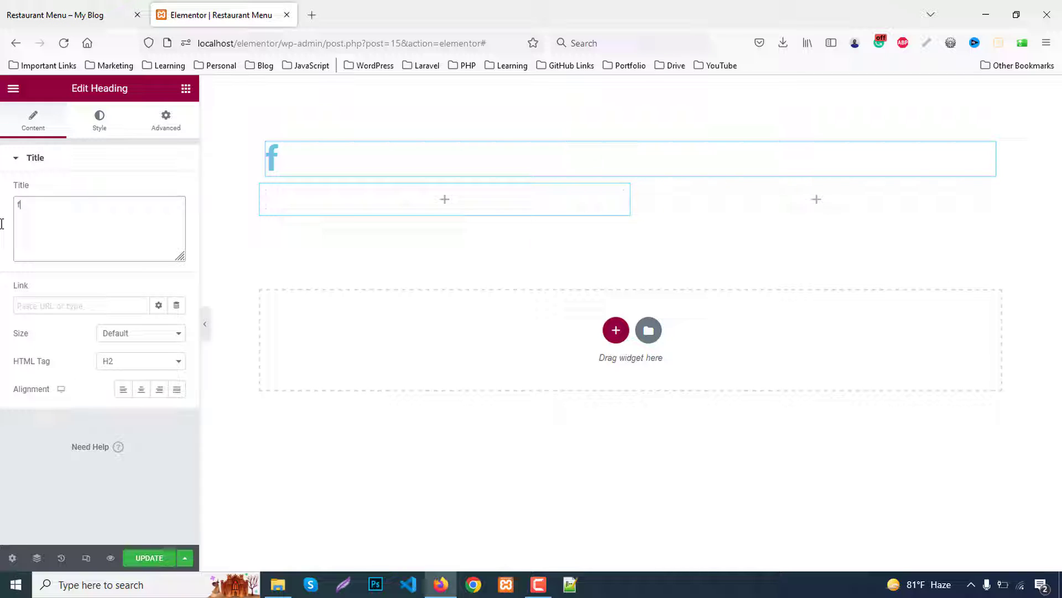
pyautogui.write('amous for')
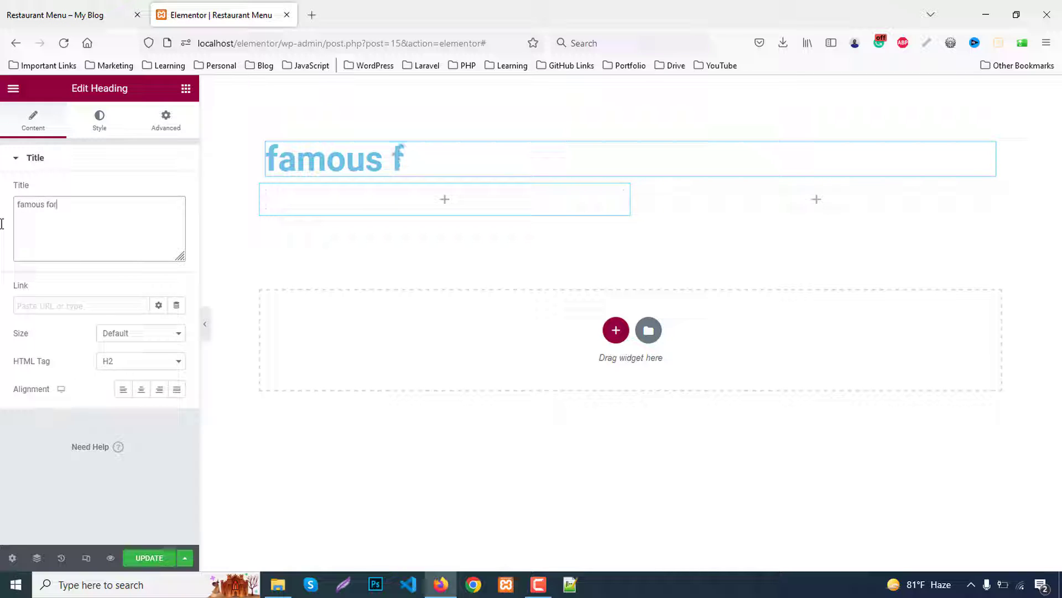
pyautogui.write(' various ')
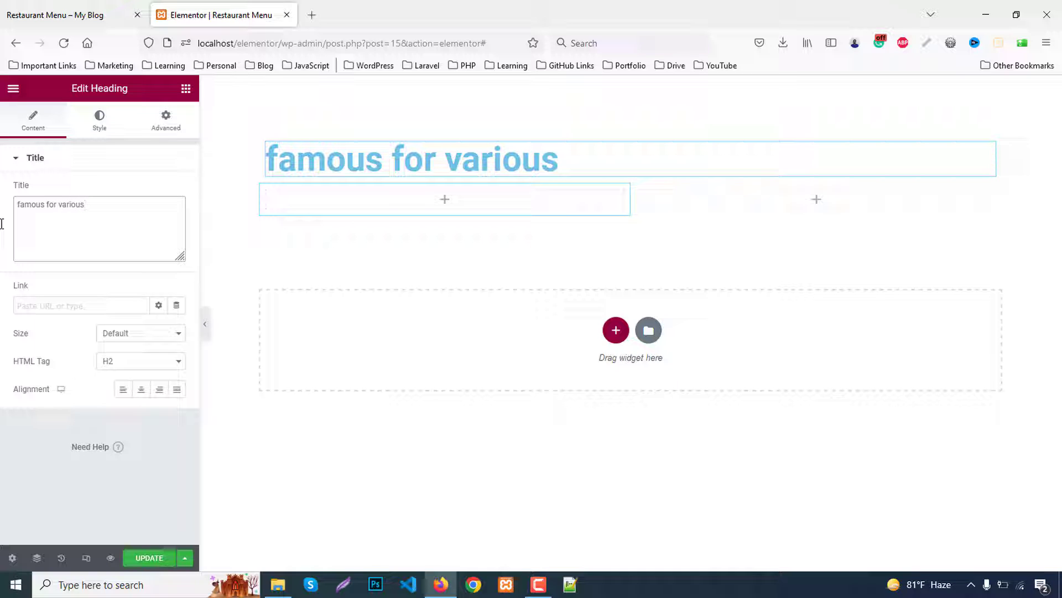
pyautogui.write('foods')
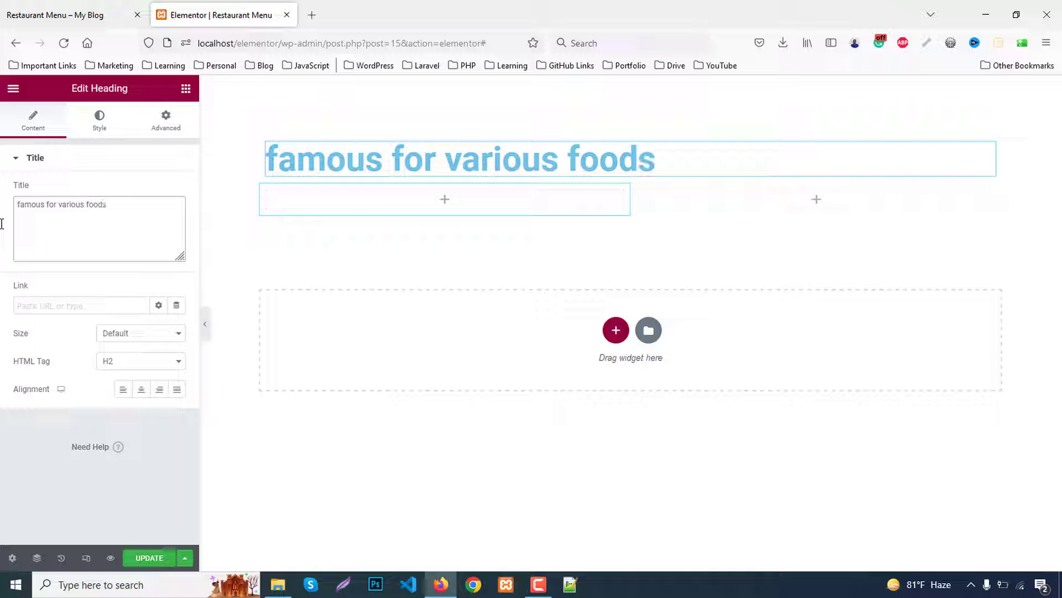
# Center the "famous for various foods" heading and set its HTML tag to p
pyautogui.click(142, 390)
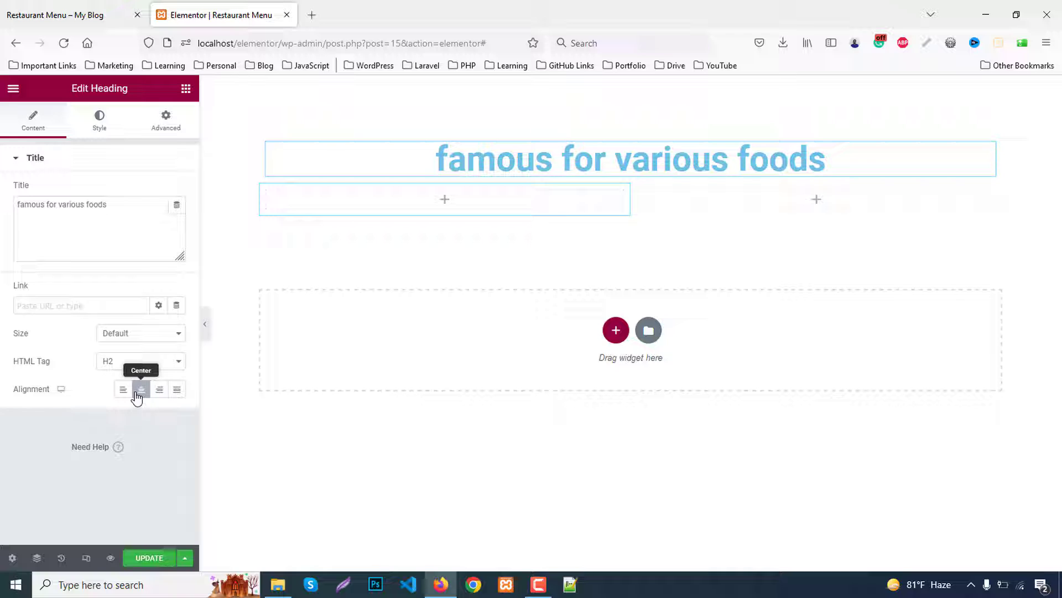
pyautogui.click(119, 361)
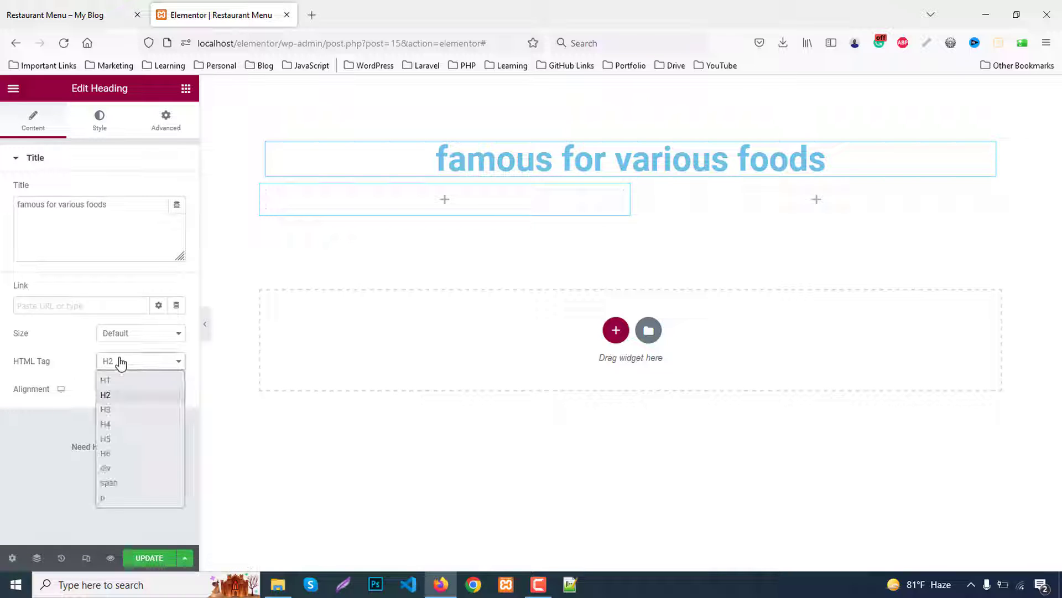
pyautogui.click(108, 497)
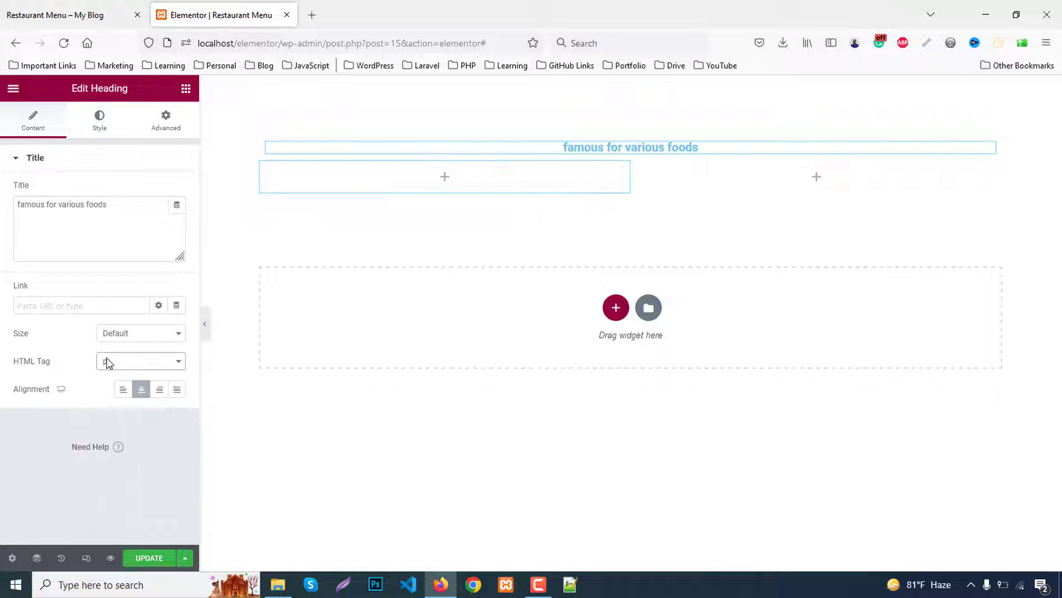
# Set the text color of the "famous for various foods" heading to #333
pyautogui.click(101, 118)
pyautogui.click(177, 190)
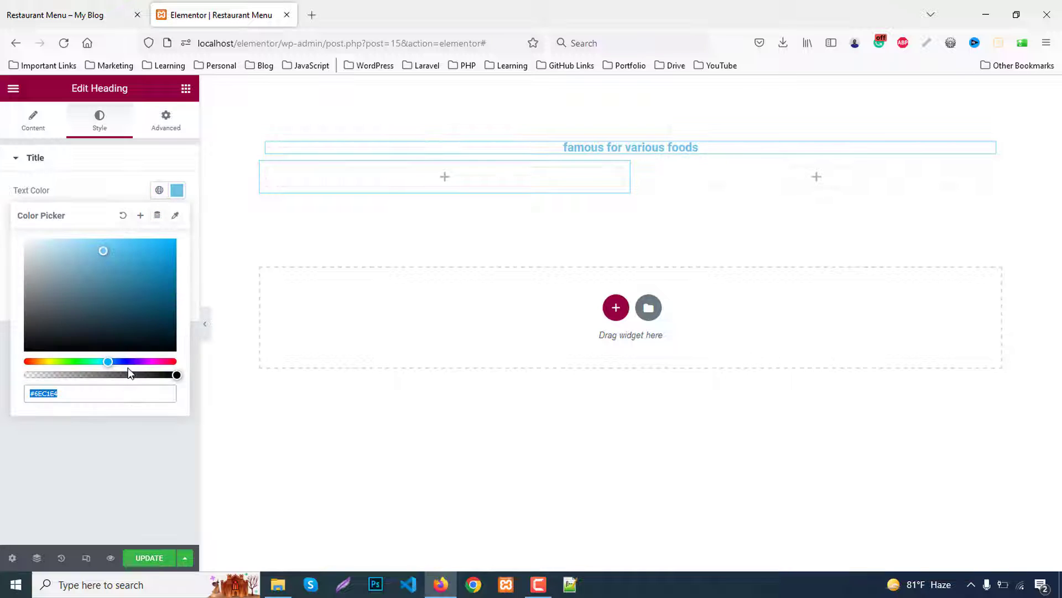
pyautogui.doubleClick(99, 393)
pyautogui.write('333')
pyautogui.click(132, 190)
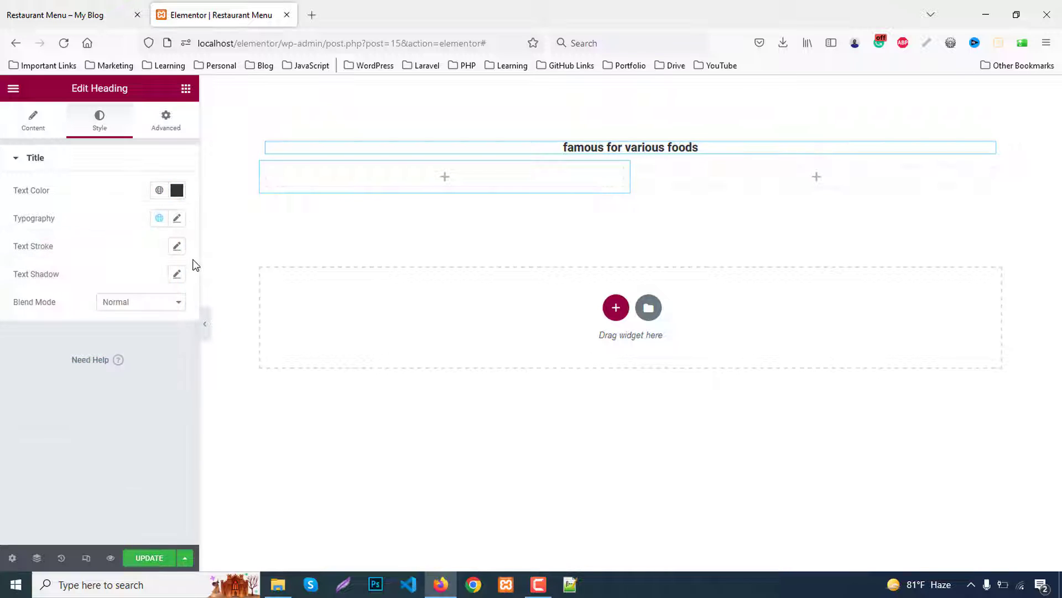
# Set the heading's typography to the Mr Dafoe font family at 50 px
pyautogui.click(177, 217)
pyautogui.click(124, 281)
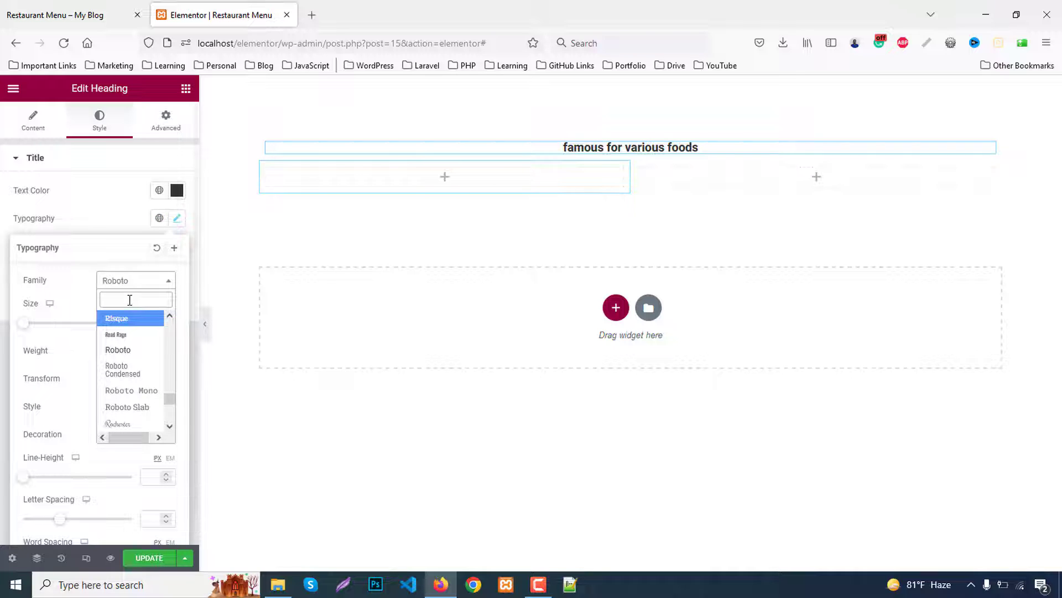
pyautogui.write('mr')
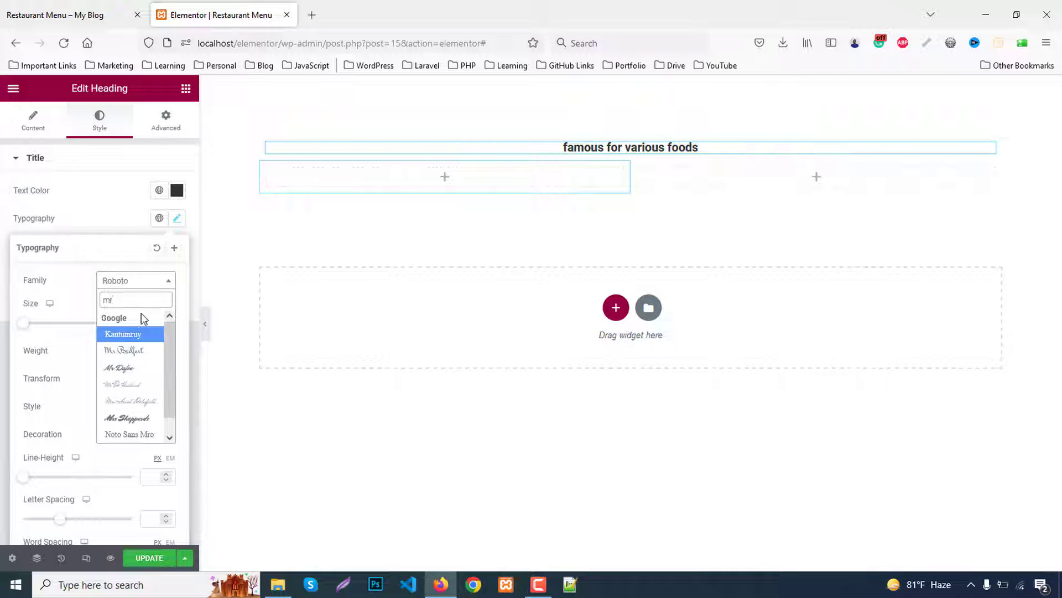
pyautogui.click(129, 368)
pyautogui.click(149, 318)
pyautogui.write('50')
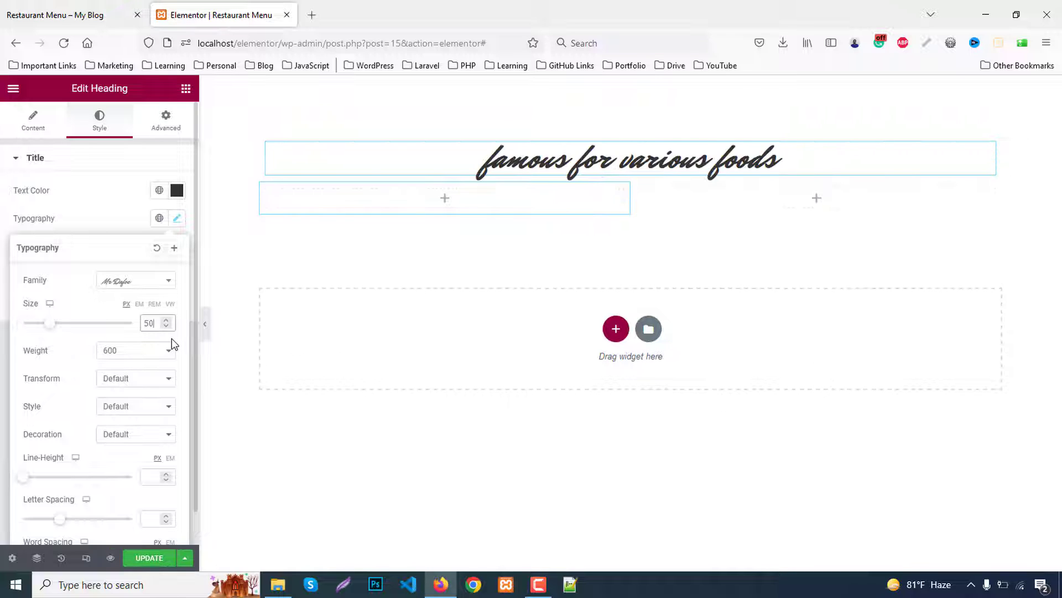
# Try the Capitalize text transform on the heading and settle on Lowercase
pyautogui.click(123, 381)
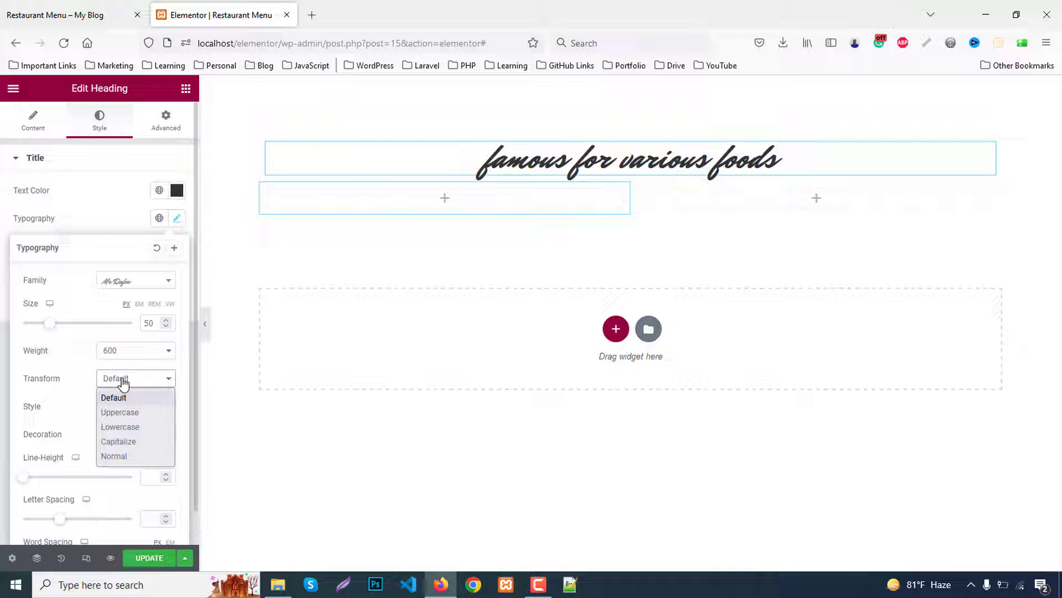
pyautogui.click(119, 440)
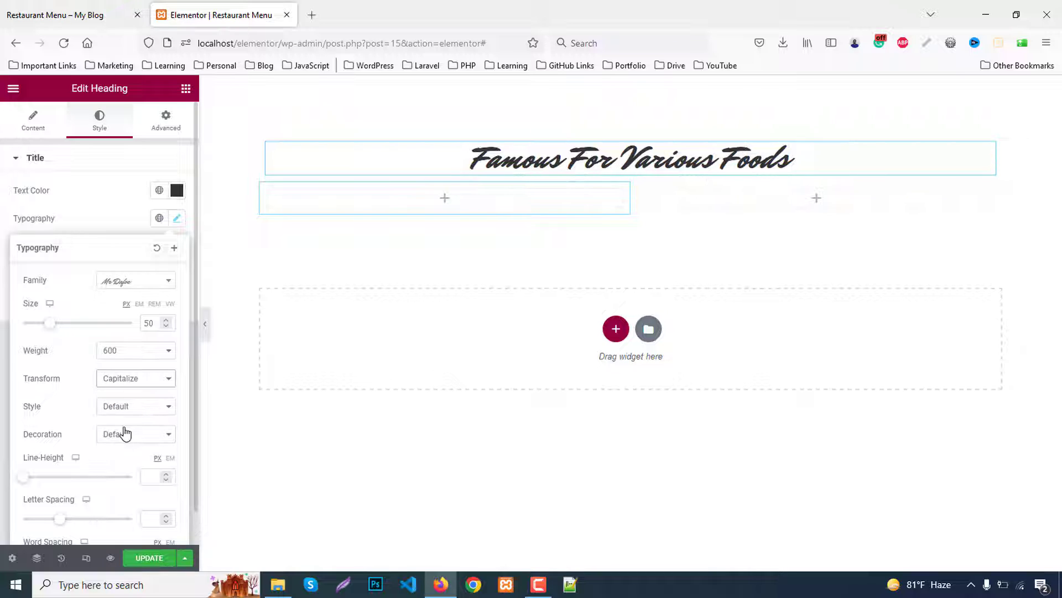
pyautogui.click(130, 378)
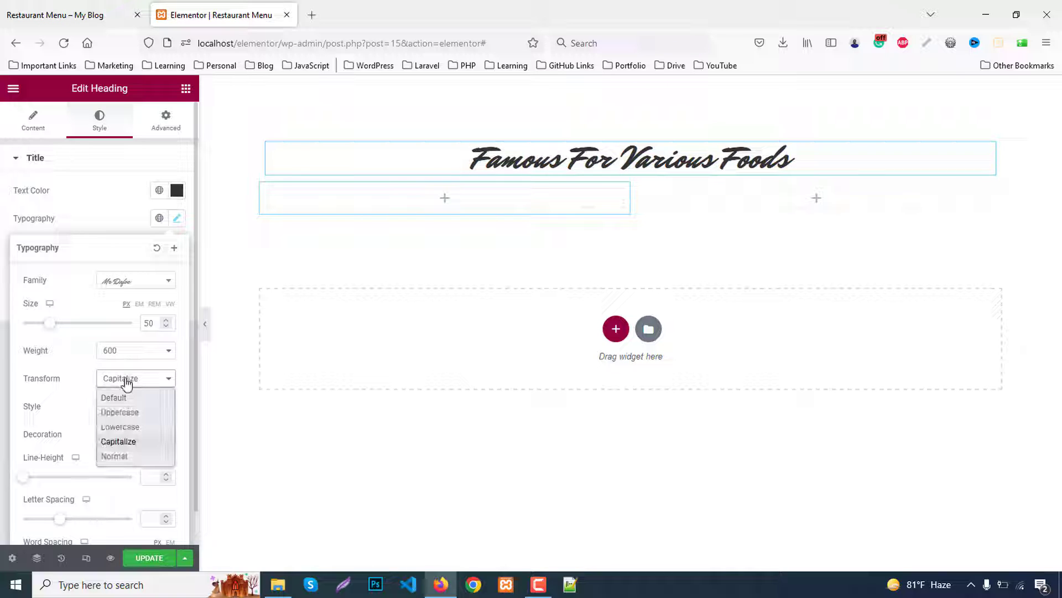
pyautogui.click(118, 426)
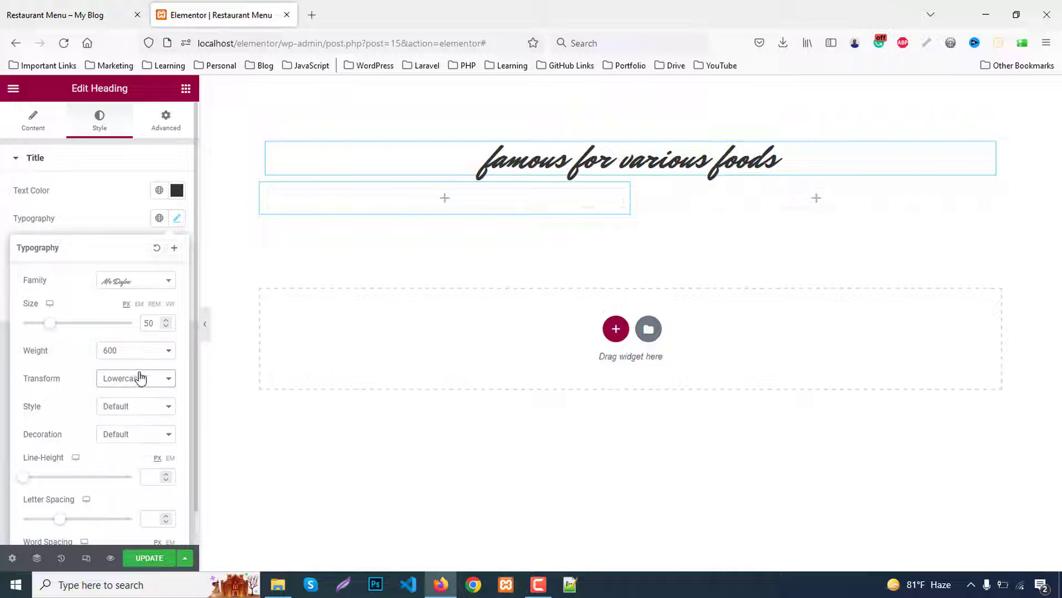
# Add a second heading below "famous for various foods", centered and with the HTML tag H4
pyautogui.click(186, 88)
pyautogui.moveTo(148, 252); pyautogui.dragTo(617, 165)
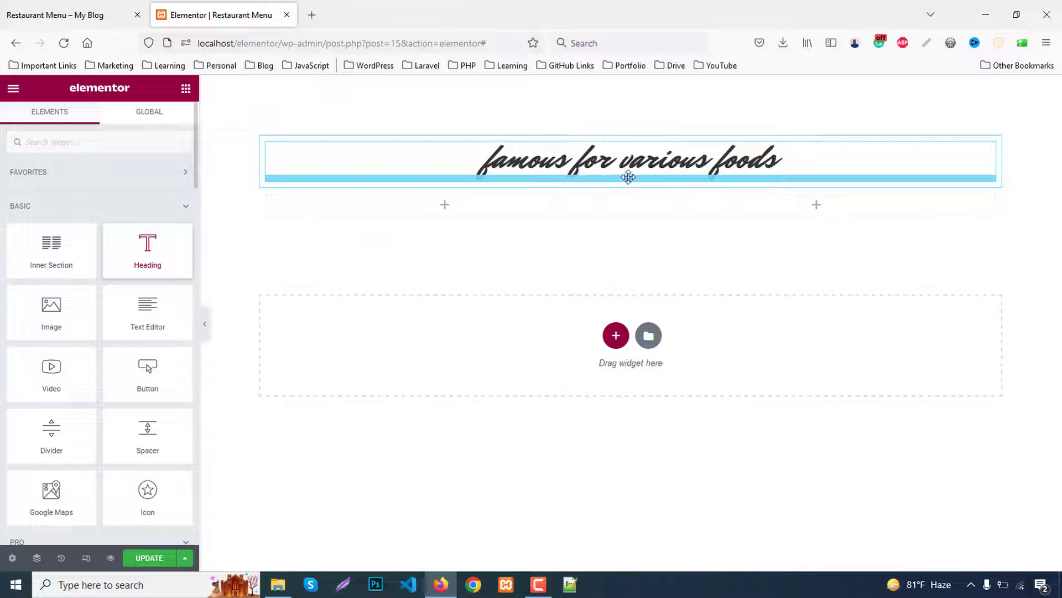
pyautogui.click(140, 389)
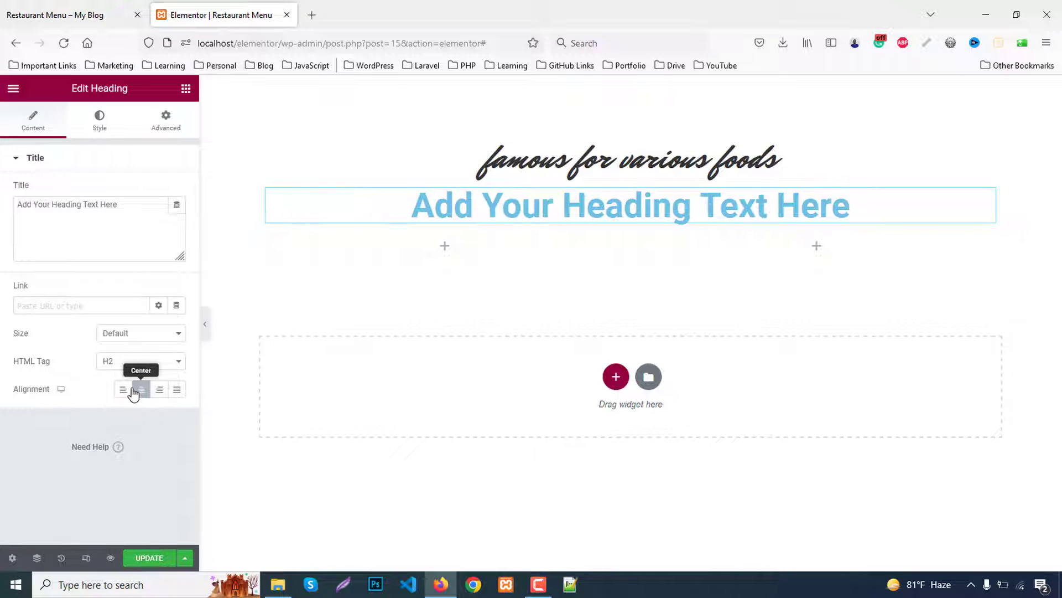
pyautogui.click(112, 362)
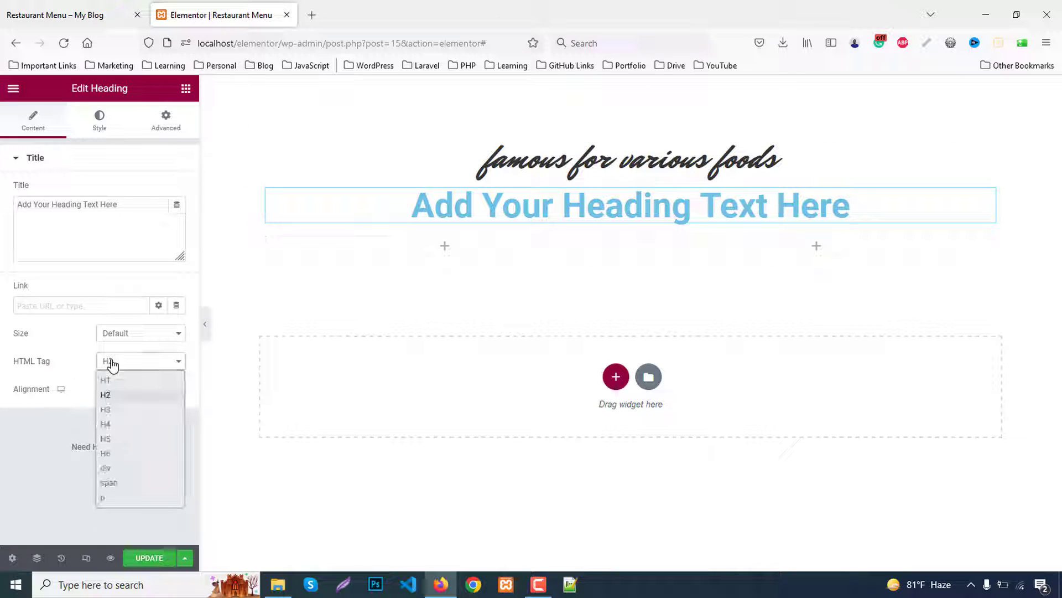
pyautogui.click(107, 424)
# Replace the placeholder title of the second heading with "exclusive menu"
pyautogui.moveTo(118, 205); pyautogui.dragTo(2, 206)
pyautogui.write('exclu')
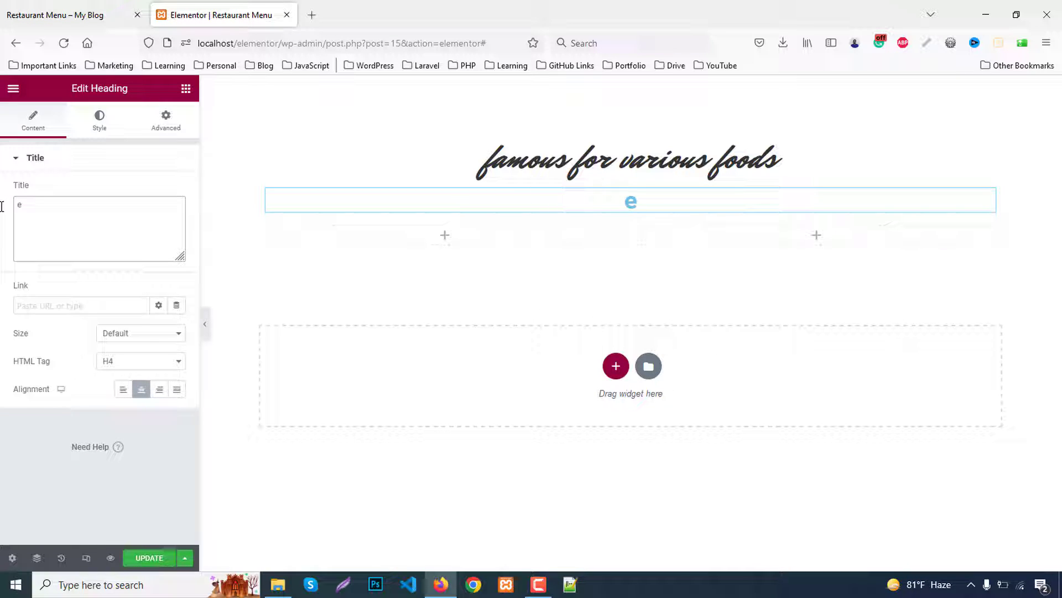
pyautogui.write('sive menu')
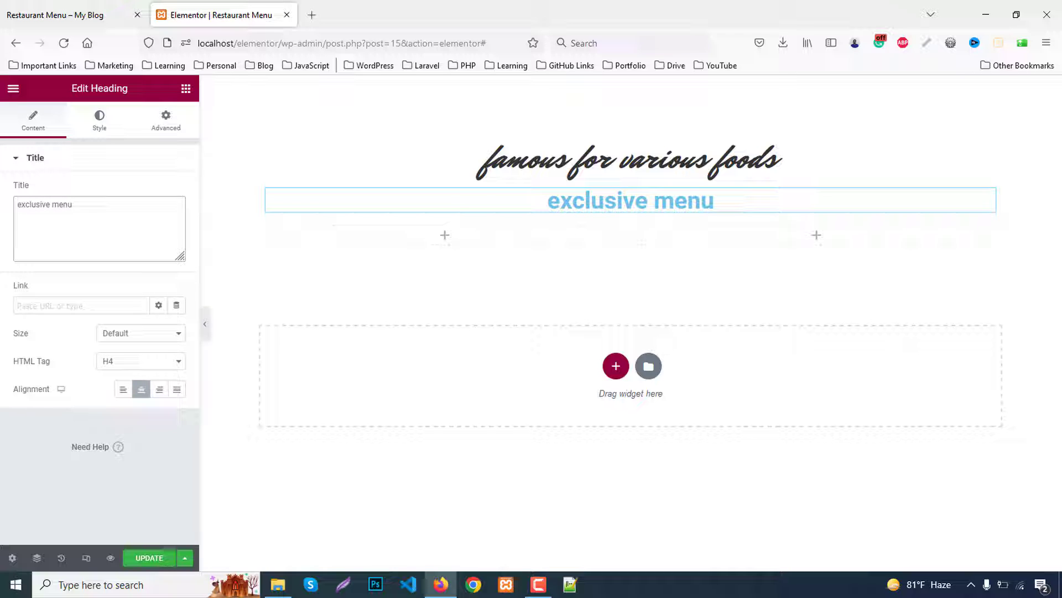
# Set the text color of the "exclusive menu" heading to #ff7720
pyautogui.click(102, 122)
pyautogui.click(176, 190)
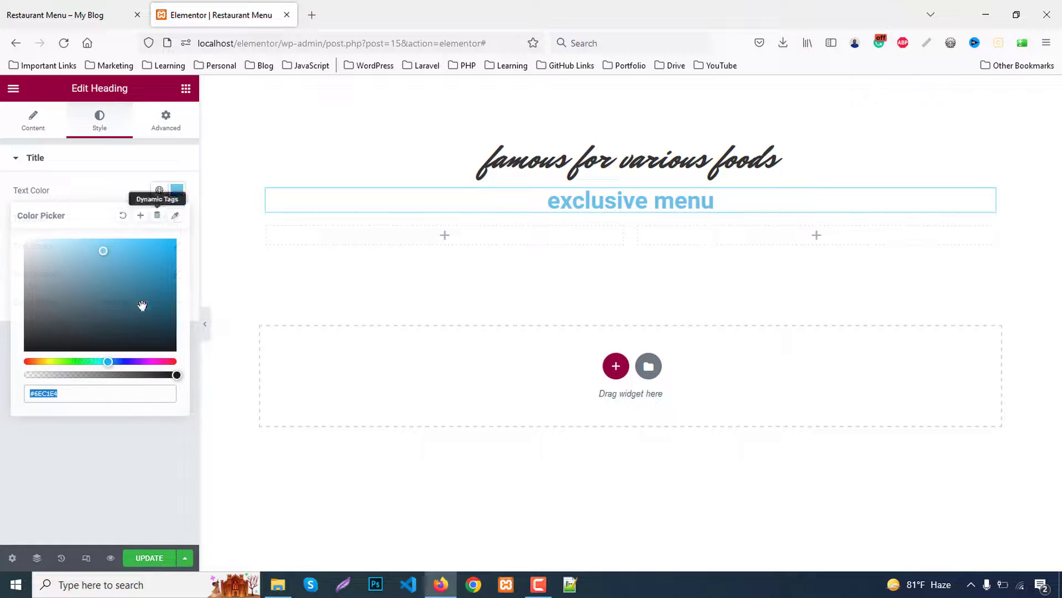
pyautogui.click(95, 391)
pyautogui.doubleClick(94, 391)
pyautogui.write('ff')
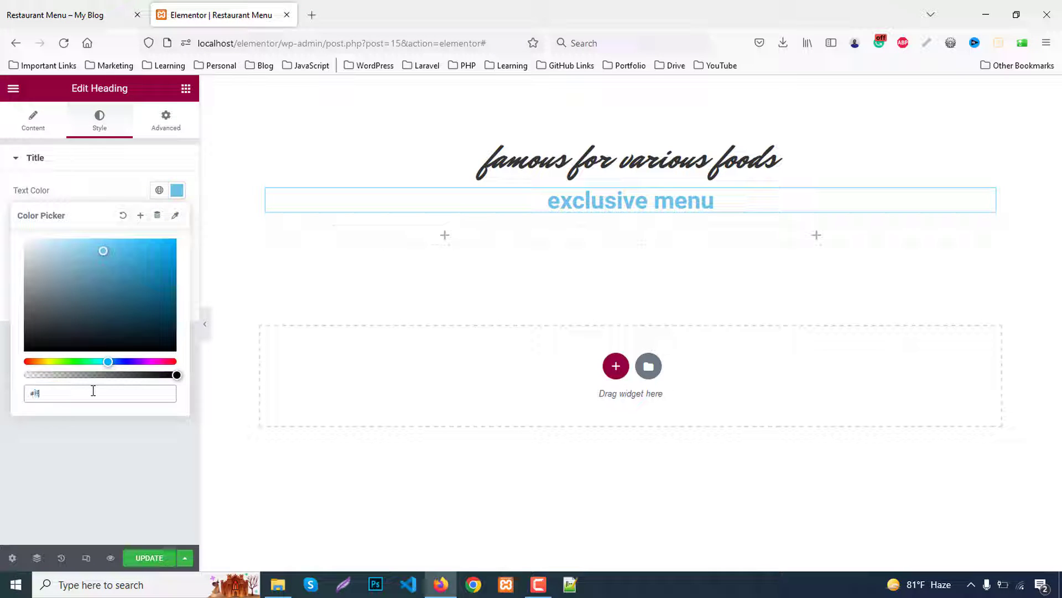
pyautogui.write('7720')
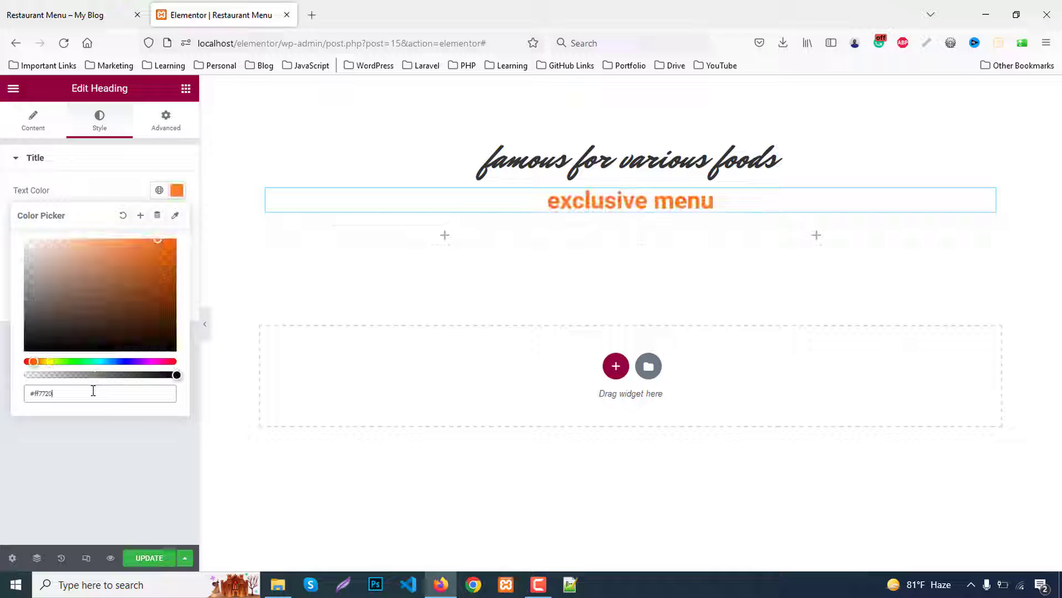
pyautogui.click(58, 497)
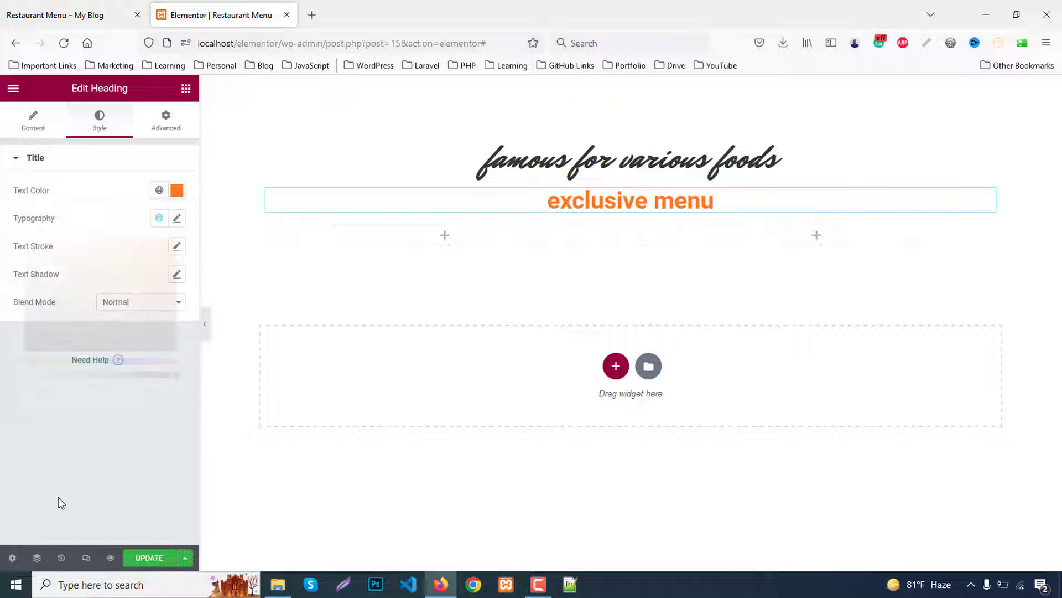
# Set the "exclusive menu" heading's typography to the Poppins font family at 40 px
pyautogui.click(177, 220)
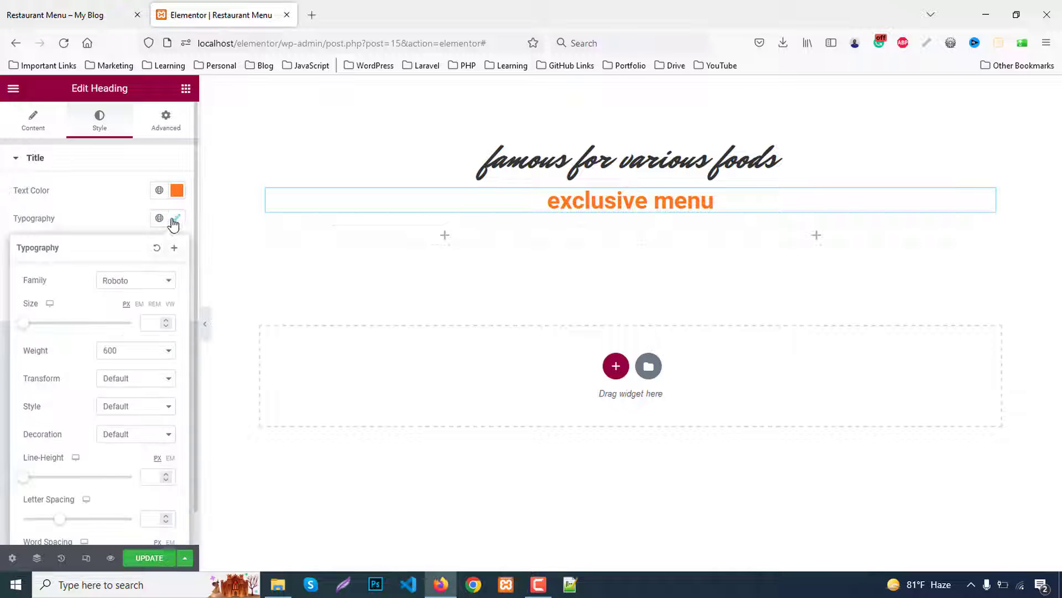
pyautogui.click(119, 284)
pyautogui.write('popp')
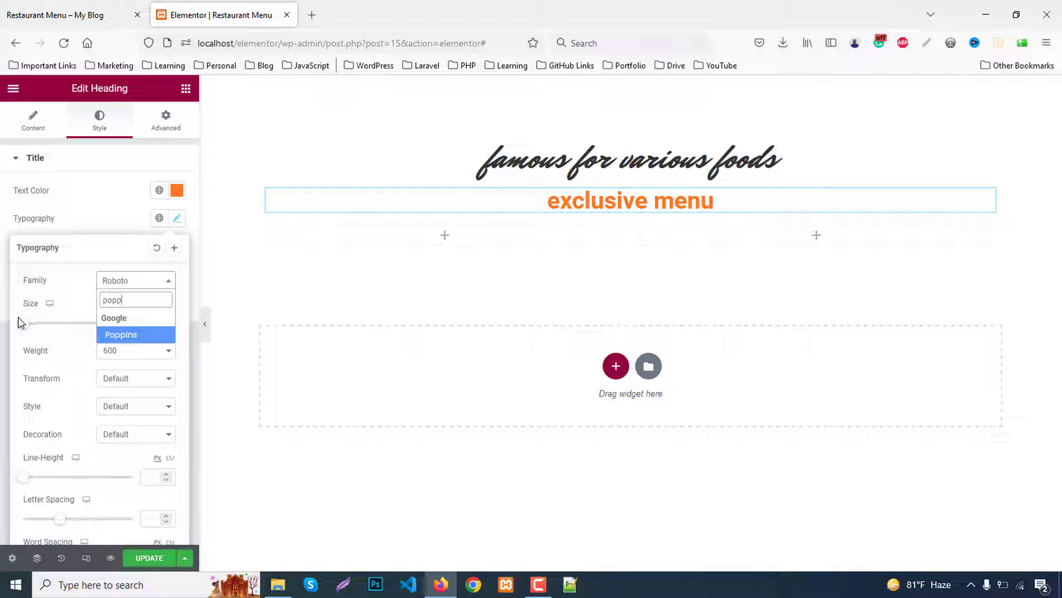
pyautogui.click(127, 338)
pyautogui.click(153, 323)
pyautogui.write('40')
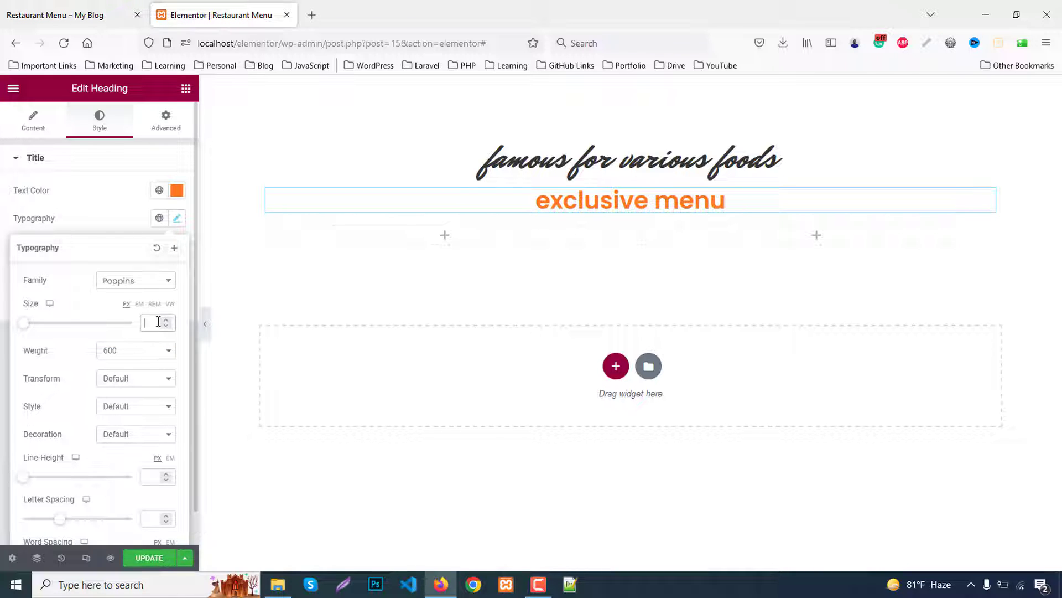
# Set the "exclusive menu" heading's font weight to 700 and its text transform to Uppercase
pyautogui.click(126, 349)
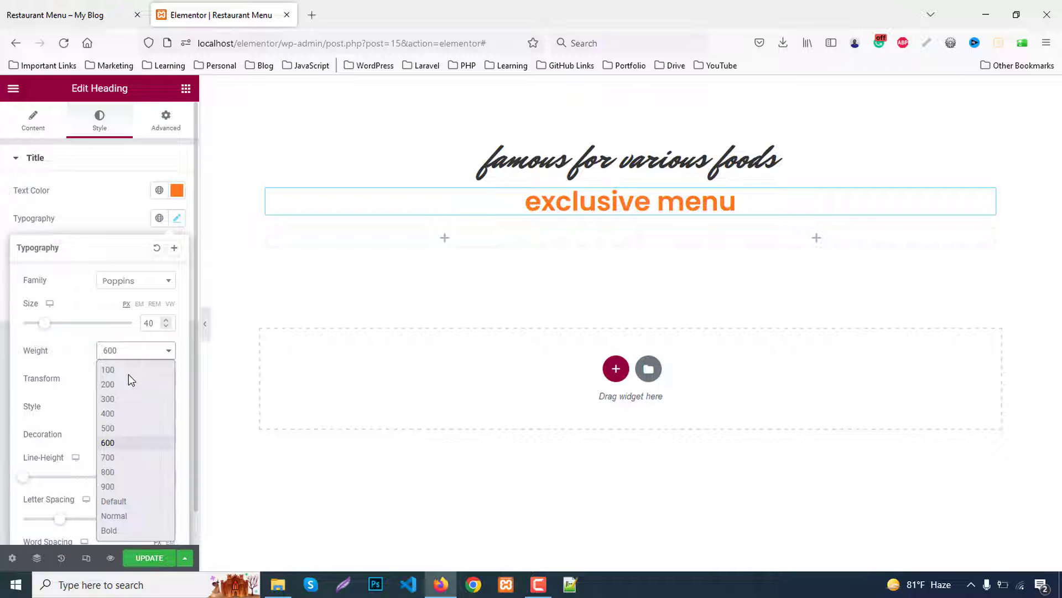
pyautogui.click(118, 439)
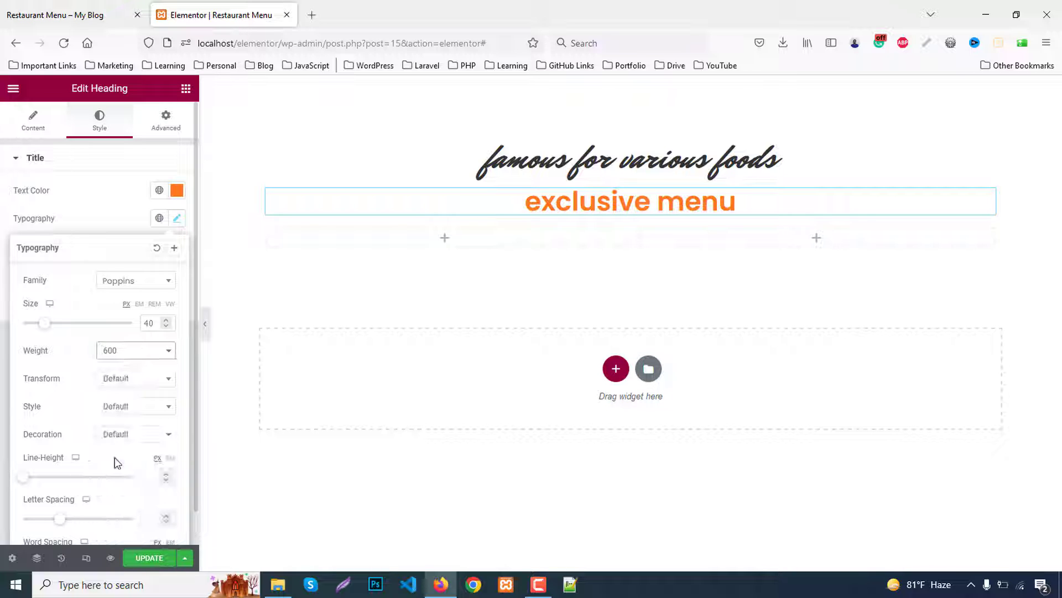
pyautogui.click(127, 381)
pyautogui.click(128, 413)
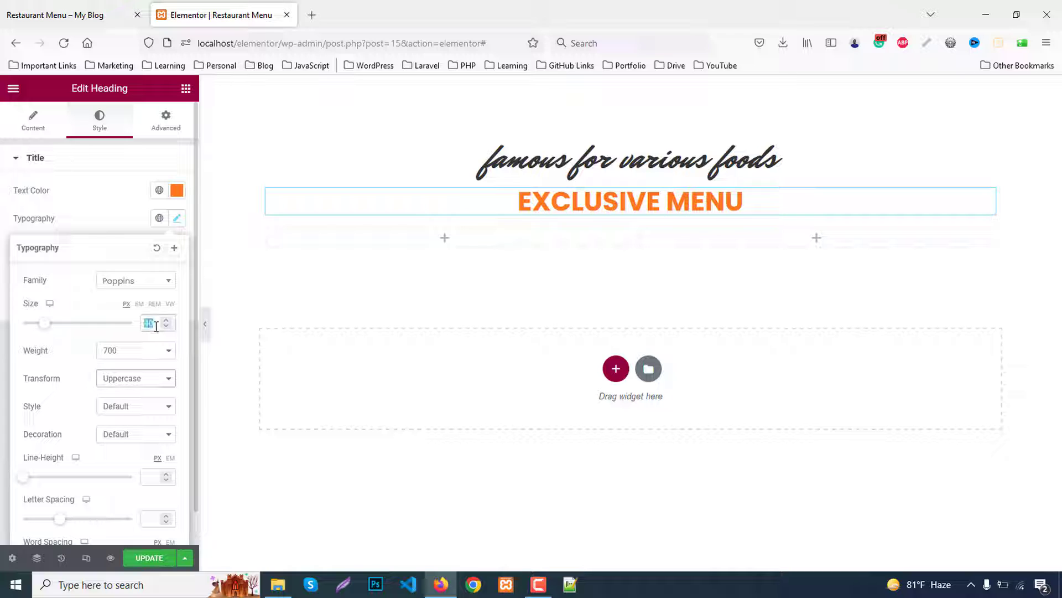
# Try a 60 px font size on the "exclusive menu" heading and reduce it to 50 px
pyautogui.write('60')
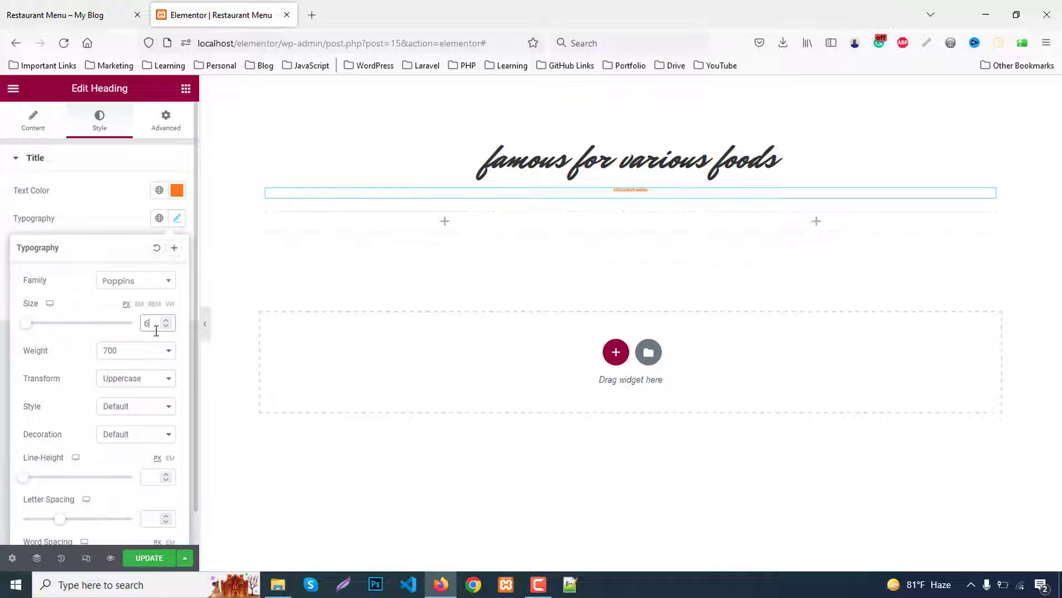
pyautogui.press('Down')
pyautogui.press('Down')
pyautogui.press('Down')
pyautogui.press('Down')
pyautogui.press('Down')
pyautogui.press('Down')
pyautogui.press('Down')
pyautogui.press('Down')
pyautogui.press('Down')
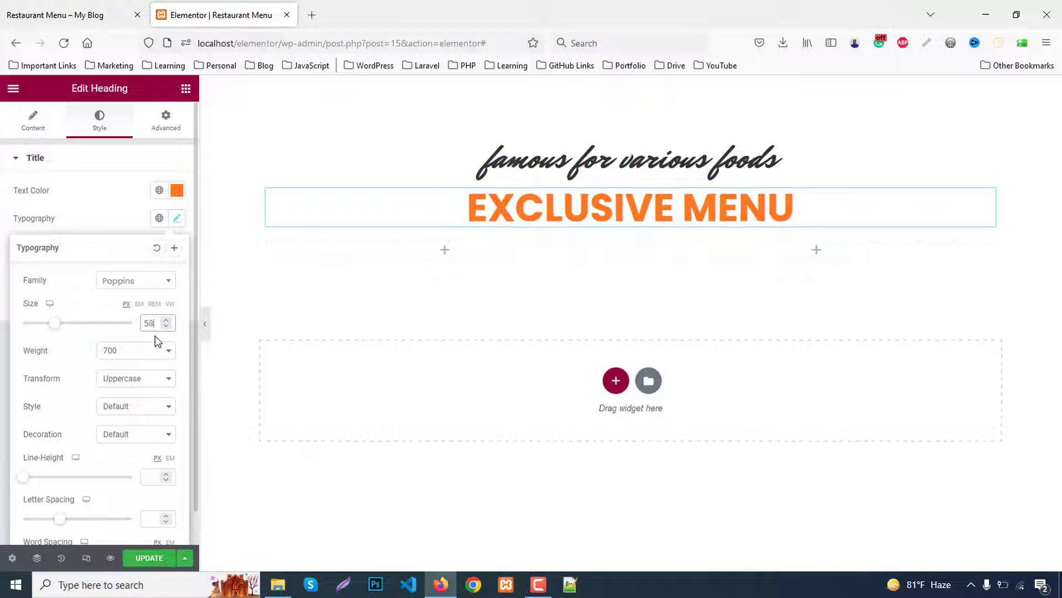
pyautogui.press('Down')
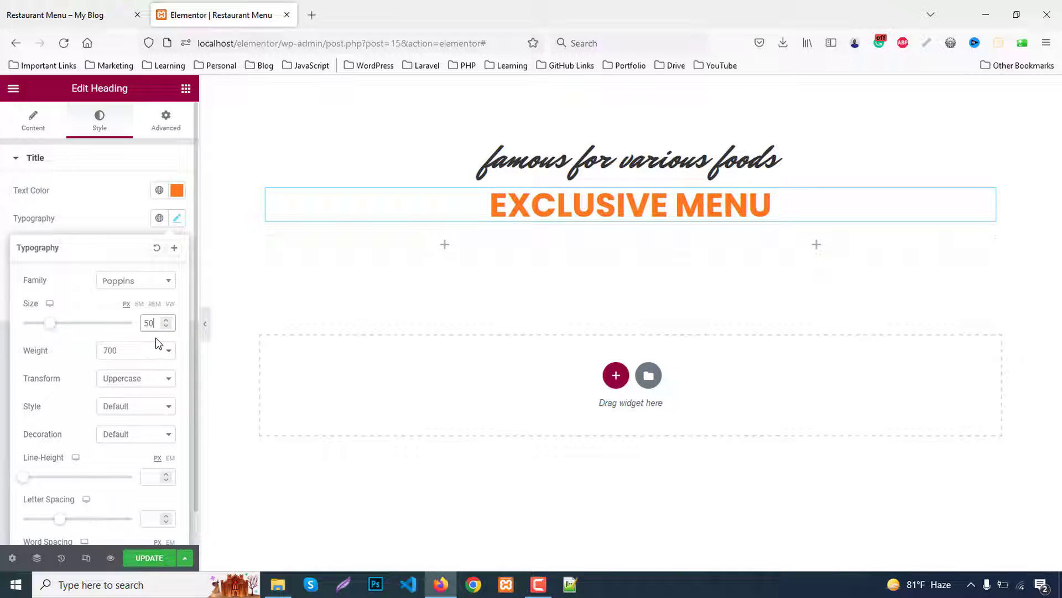
# Add a Divider below the "exclusive menu" heading with the Double style, 10% width and center alignment
pyautogui.click(186, 88)
pyautogui.moveTo(190, 393); pyautogui.dragTo(599, 217)
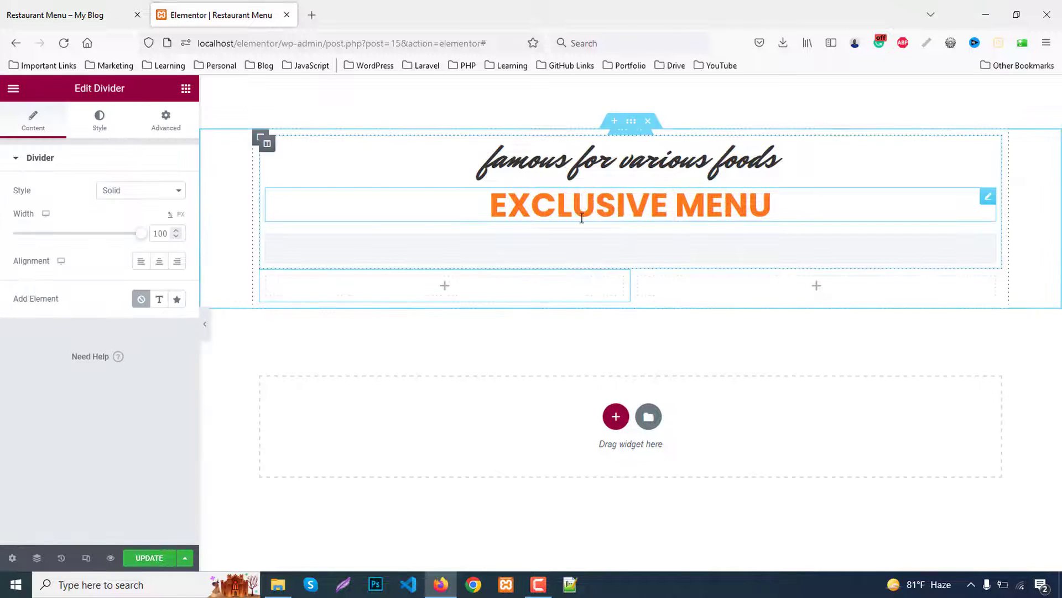
pyautogui.click(118, 191)
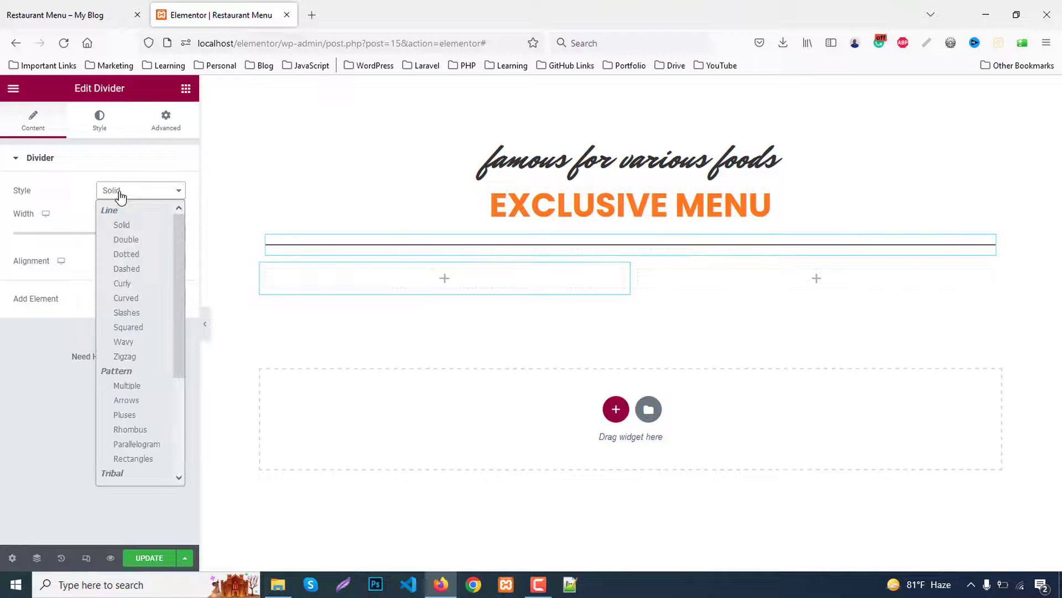
pyautogui.click(121, 241)
pyautogui.doubleClick(160, 234)
pyautogui.write('10')
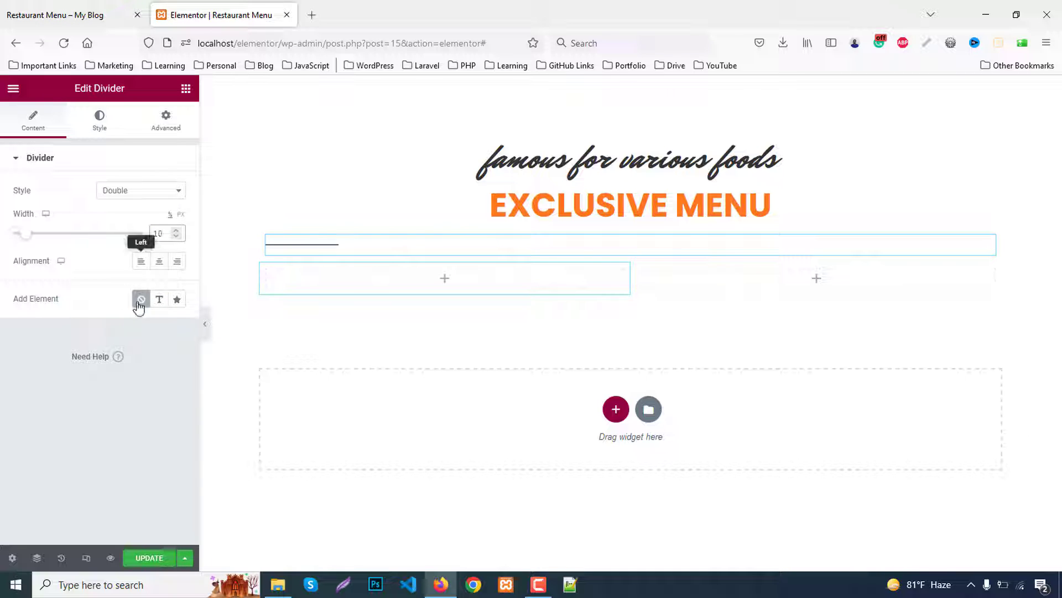
pyautogui.click(159, 261)
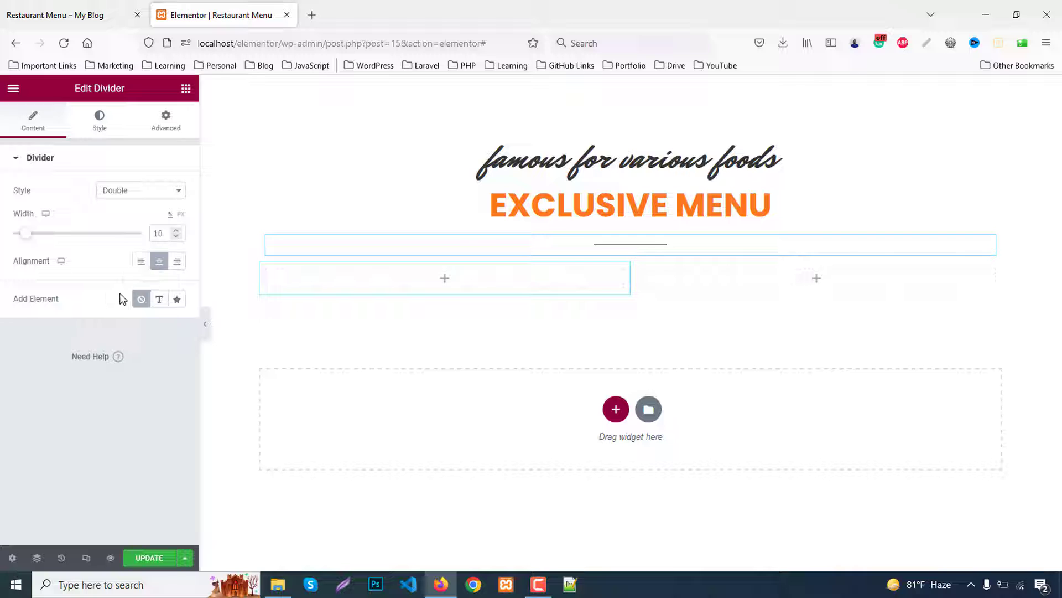
# Add an icon element to the divider and choose the utensil spoon from the icon library
pyautogui.click(177, 299)
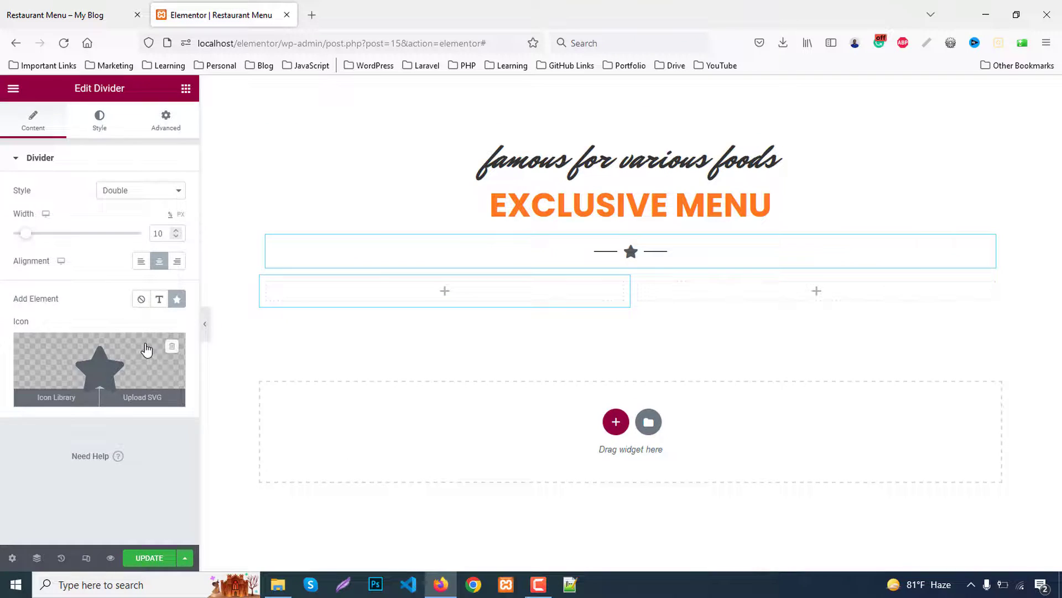
pyautogui.click(147, 349)
pyautogui.write('spon')
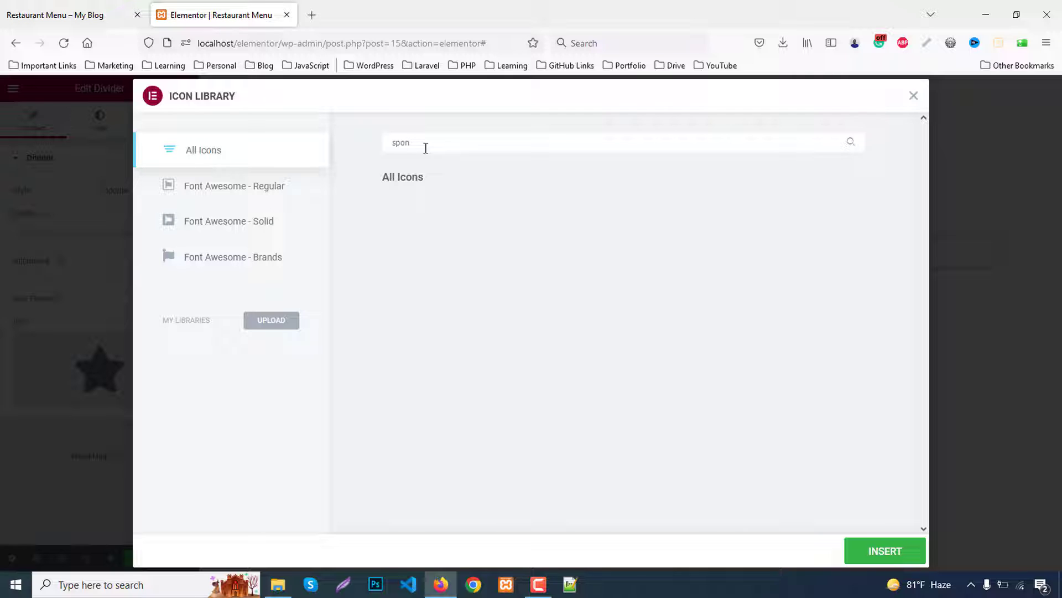
pyautogui.press('BackSpace')
pyautogui.click(622, 226)
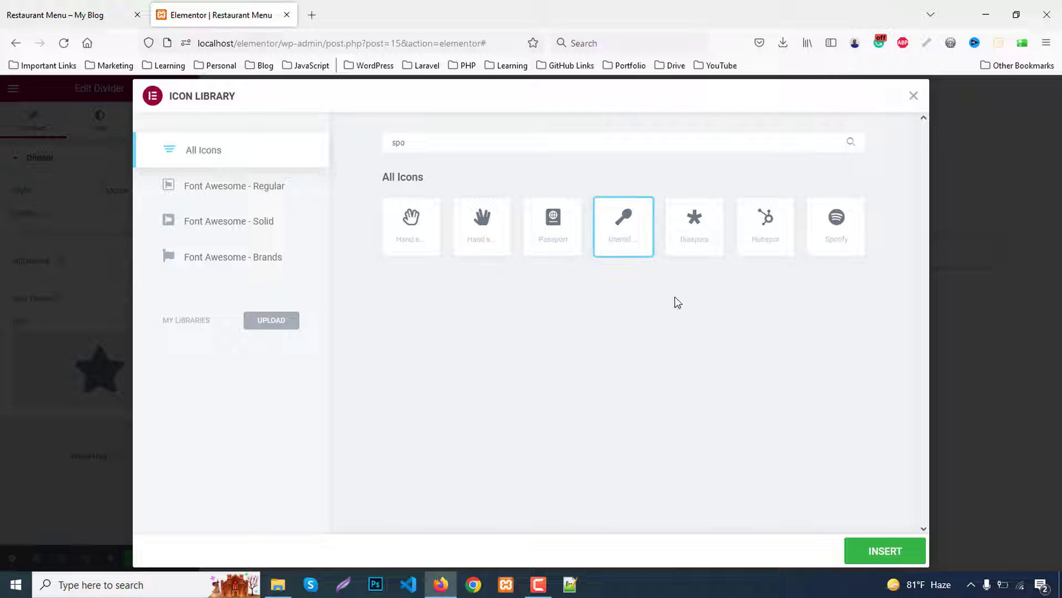
pyautogui.click(884, 548)
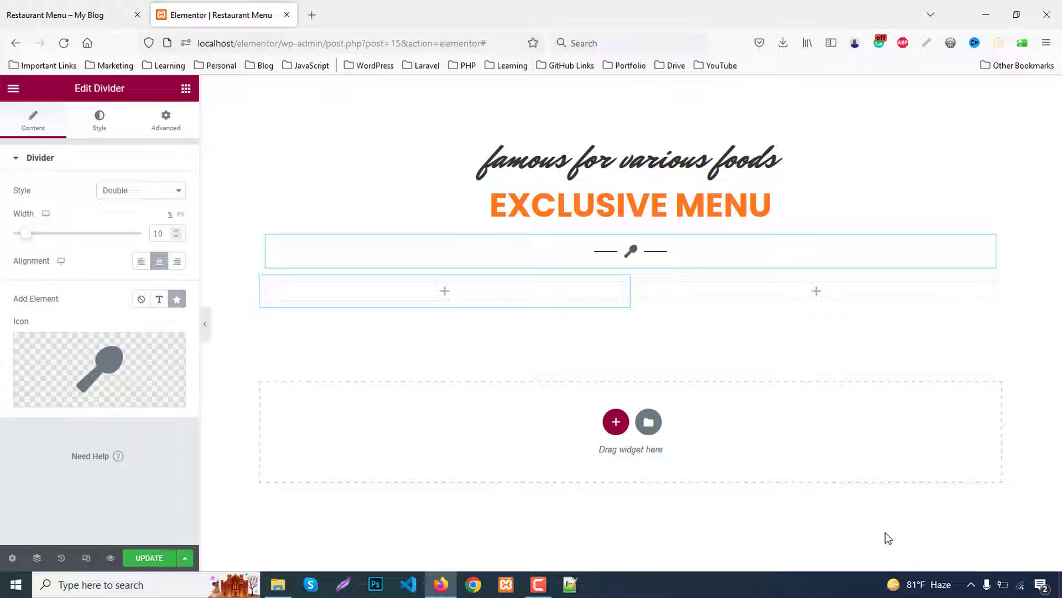
# Set the divider's weight to 2 and its gap to 0
pyautogui.click(99, 118)
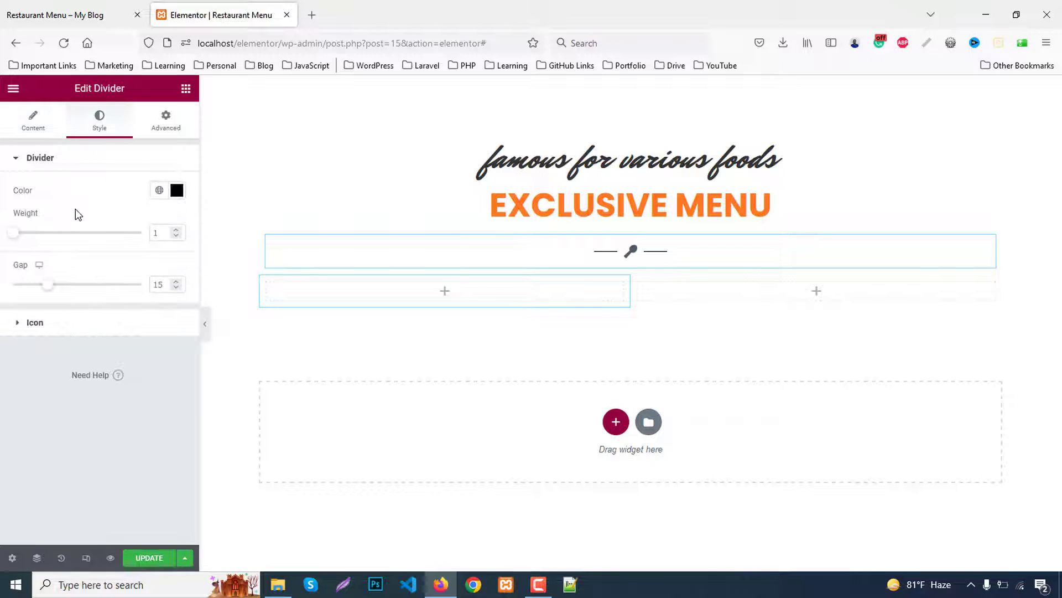
pyautogui.click(161, 232)
pyautogui.write('2')
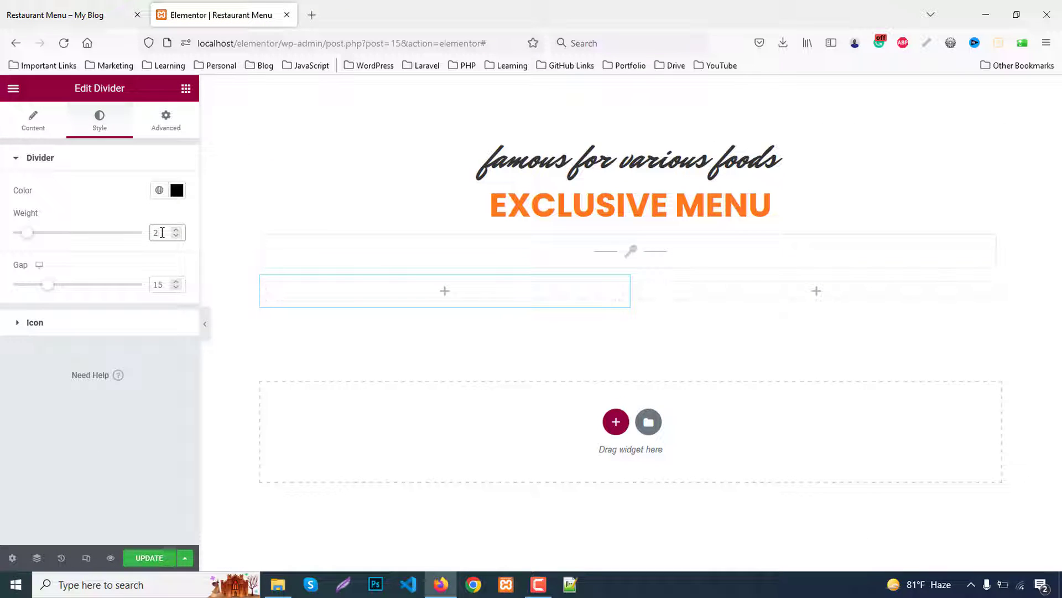
pyautogui.doubleClick(169, 284)
pyautogui.write('0')
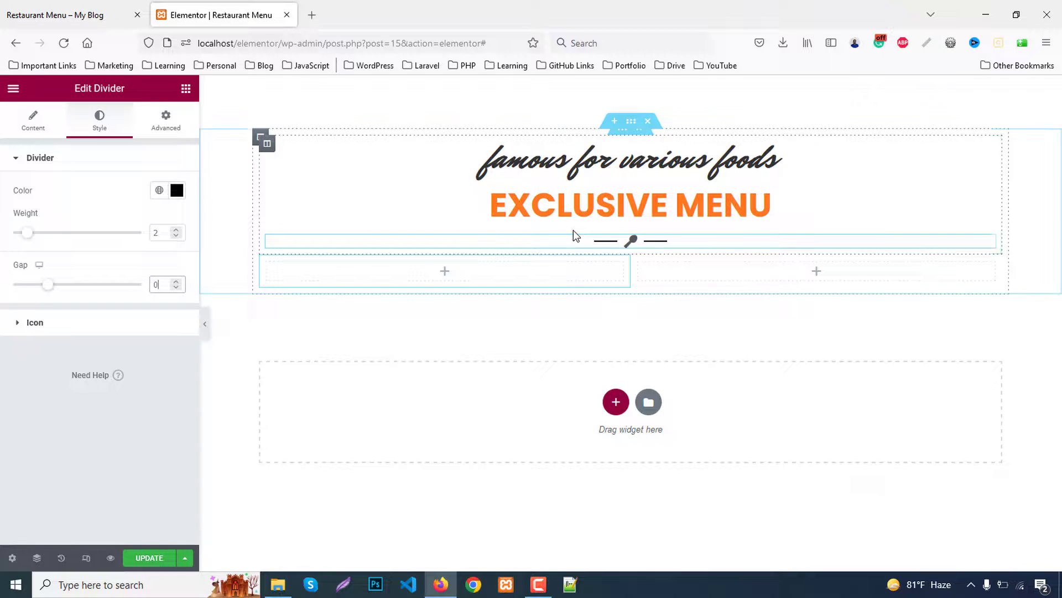
# Unlink the margins of the inner section holding the headings and divider, and set its bottom margin to 60 px
pyautogui.moveTo(625, 141)
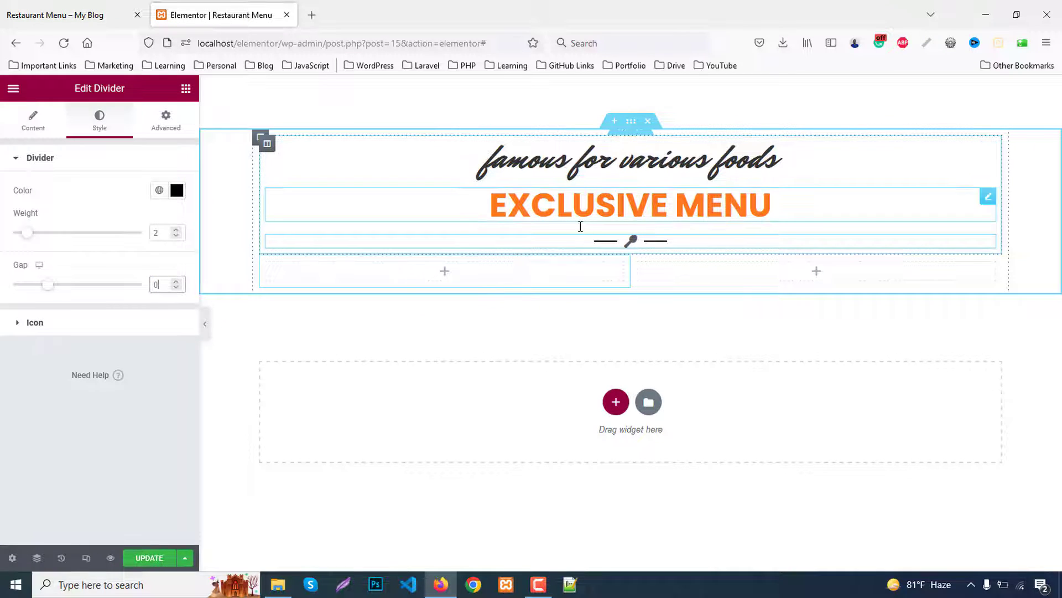
pyautogui.click(622, 130)
pyautogui.click(169, 122)
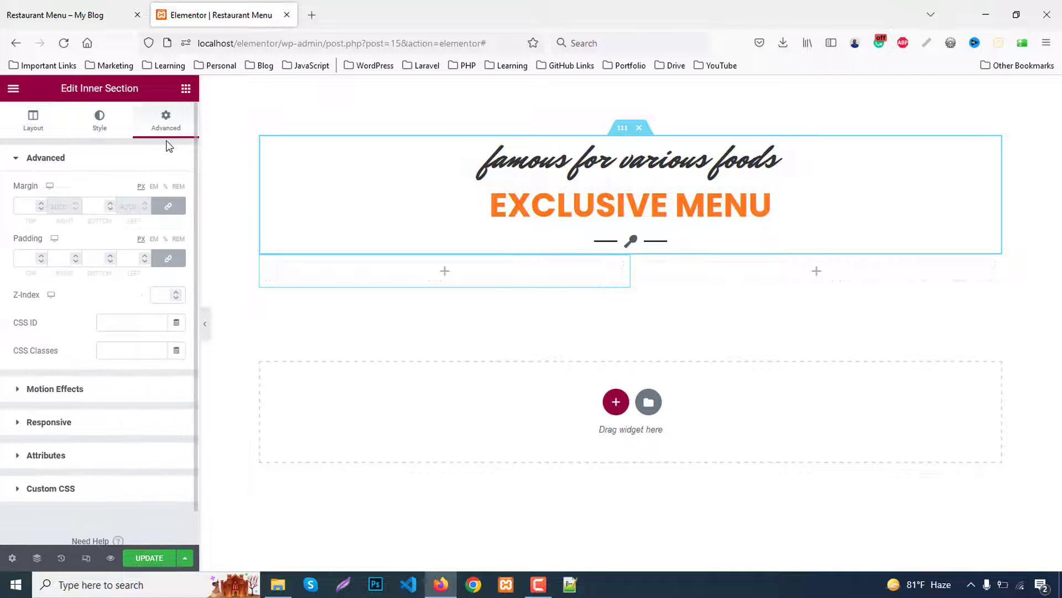
pyautogui.click(91, 207)
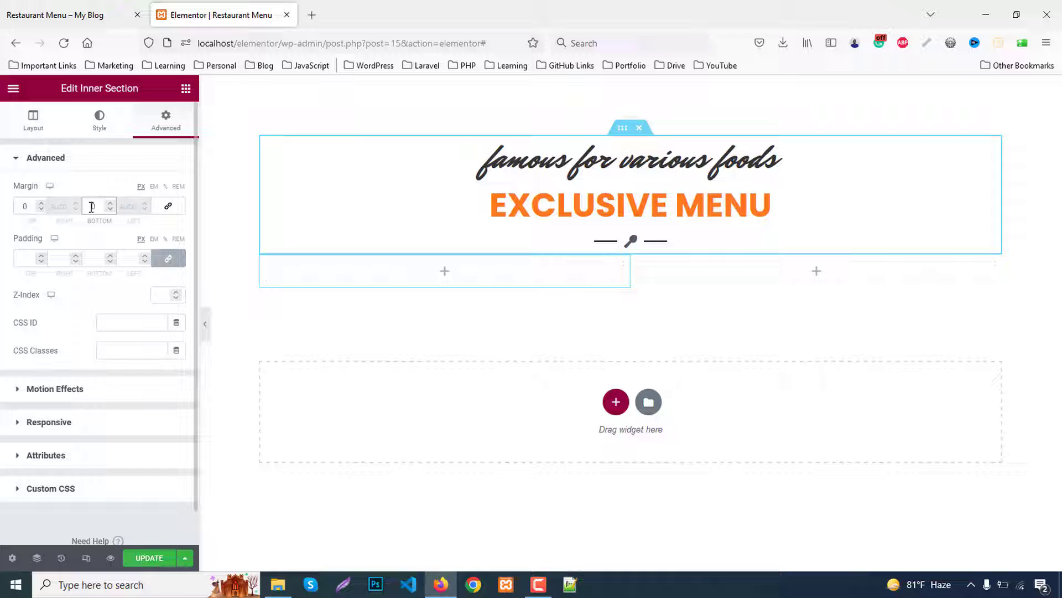
pyautogui.write('60')
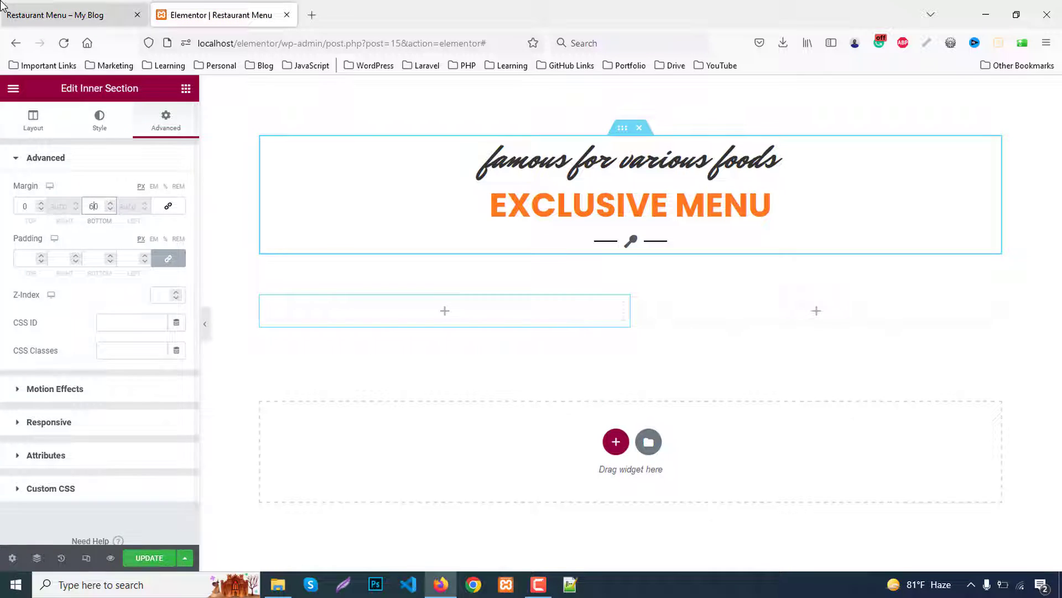
# Check the food item layout on the finished example page and add an Image Box to the first column below the divider
pyautogui.click(72, 15)
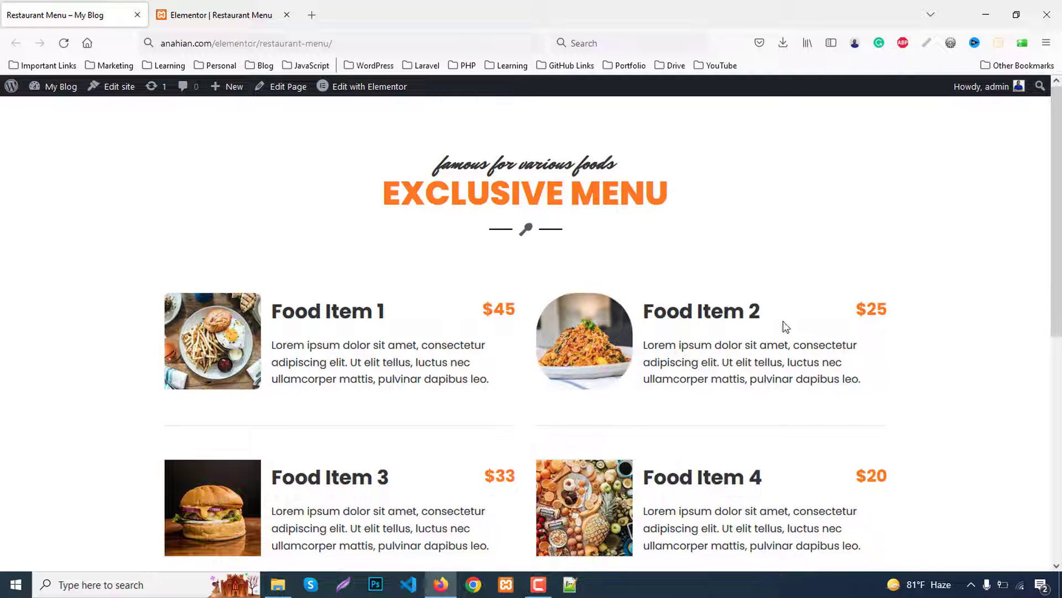
pyautogui.click(238, 12)
pyautogui.click(186, 89)
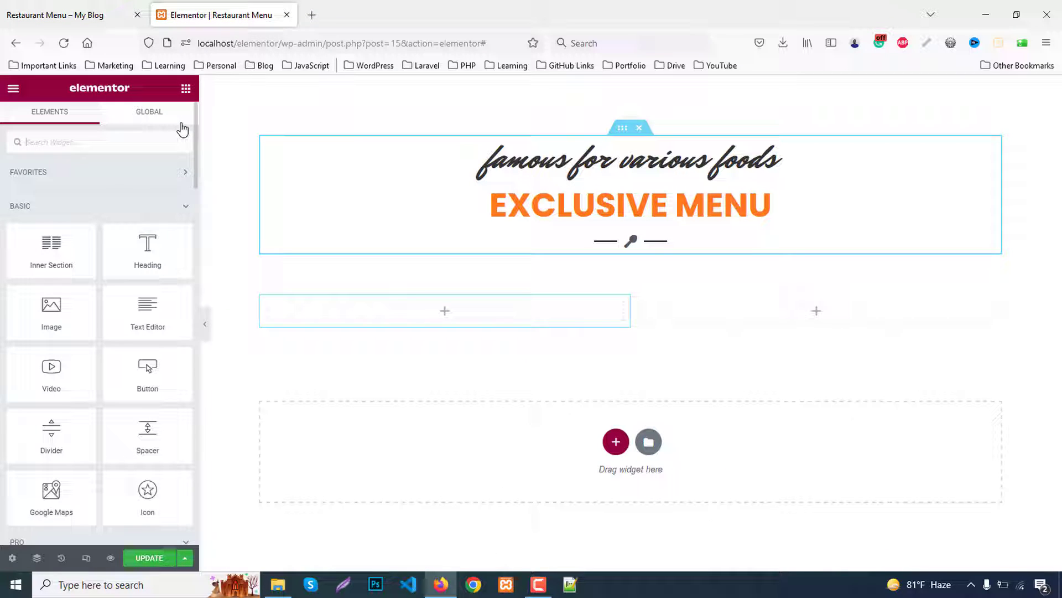
pyautogui.write('im')
pyautogui.moveTo(152, 266); pyautogui.dragTo(481, 337)
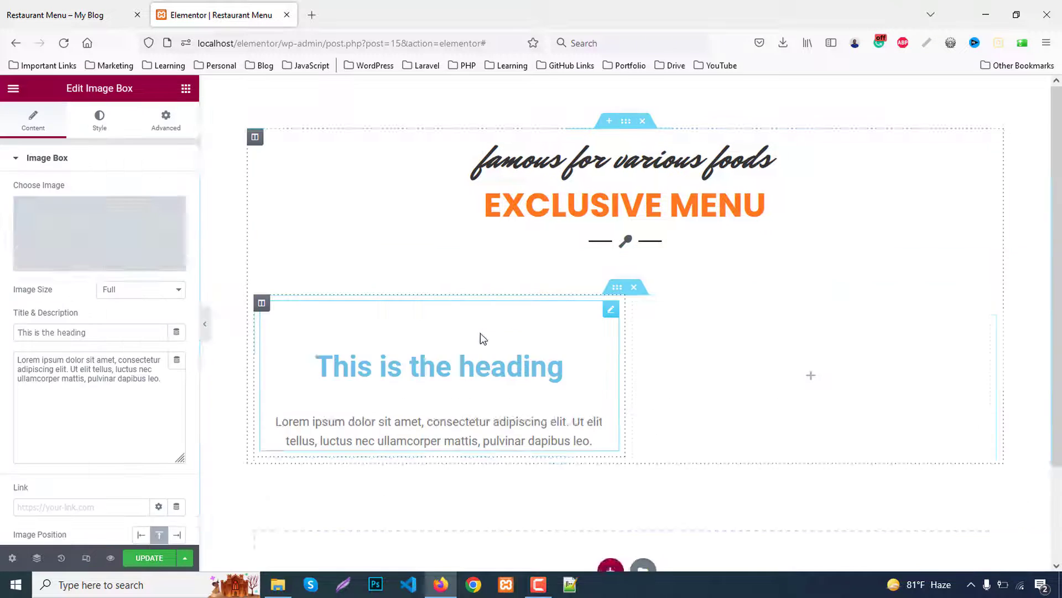
# Insert food1.jpg from the media library into the image box and set its image size to Medium - 300 x 300
pyautogui.click(111, 229)
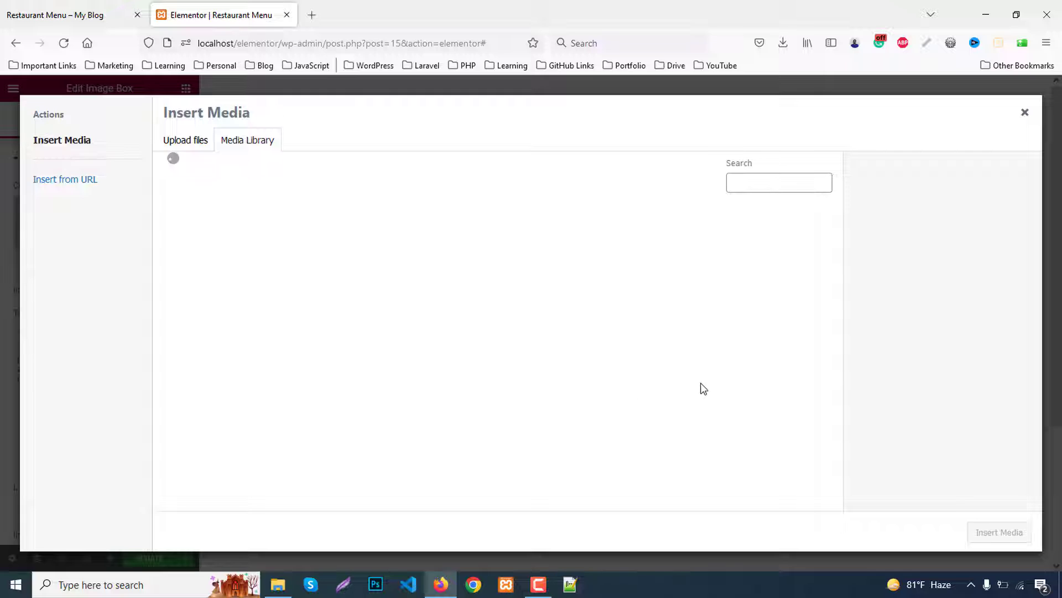
pyautogui.click(782, 255)
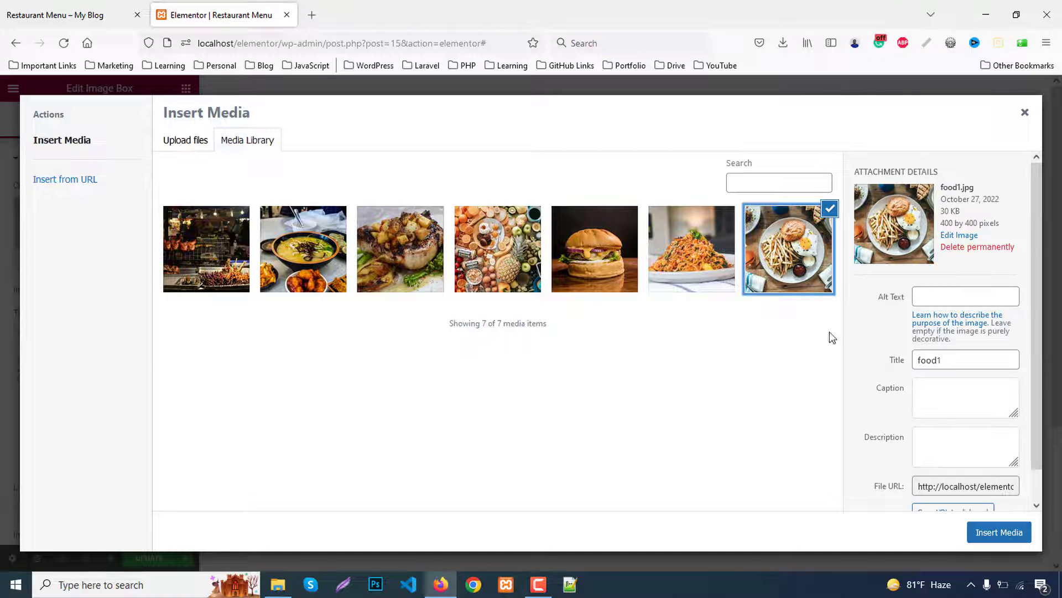
pyautogui.click(999, 531)
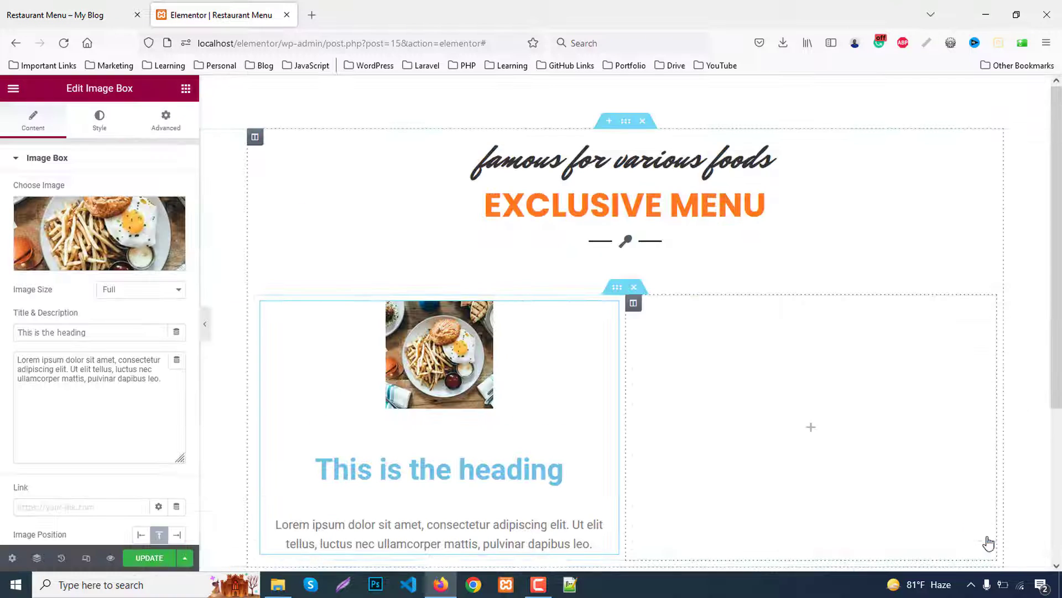
pyautogui.click(135, 291)
pyautogui.click(131, 324)
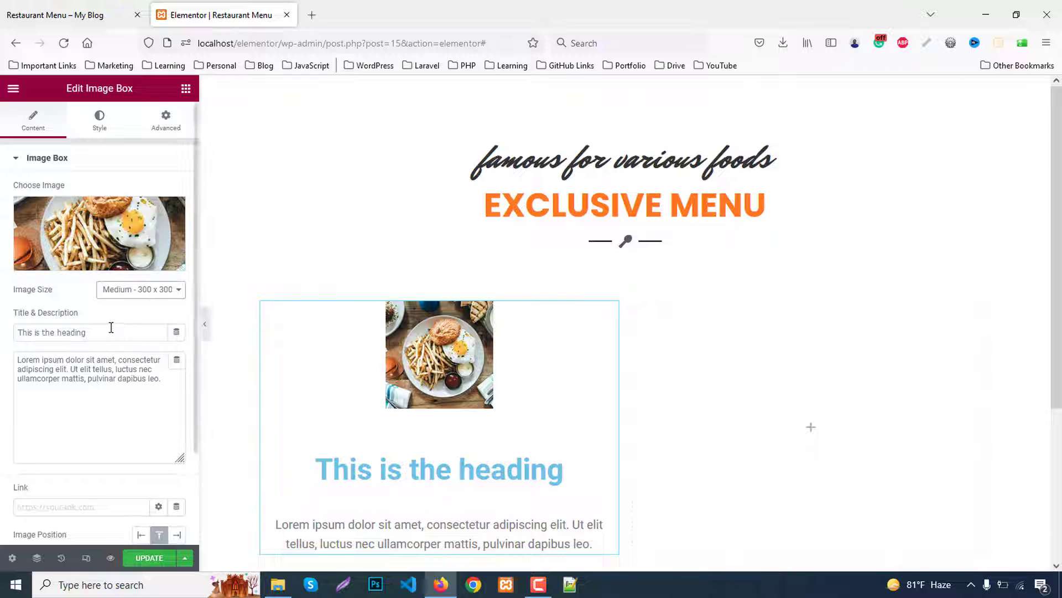
# Replace the image box title with "food item 1 <span>$45</span>"
pyautogui.moveTo(111, 332); pyautogui.dragTo(17, 332)
pyautogui.write('fo')
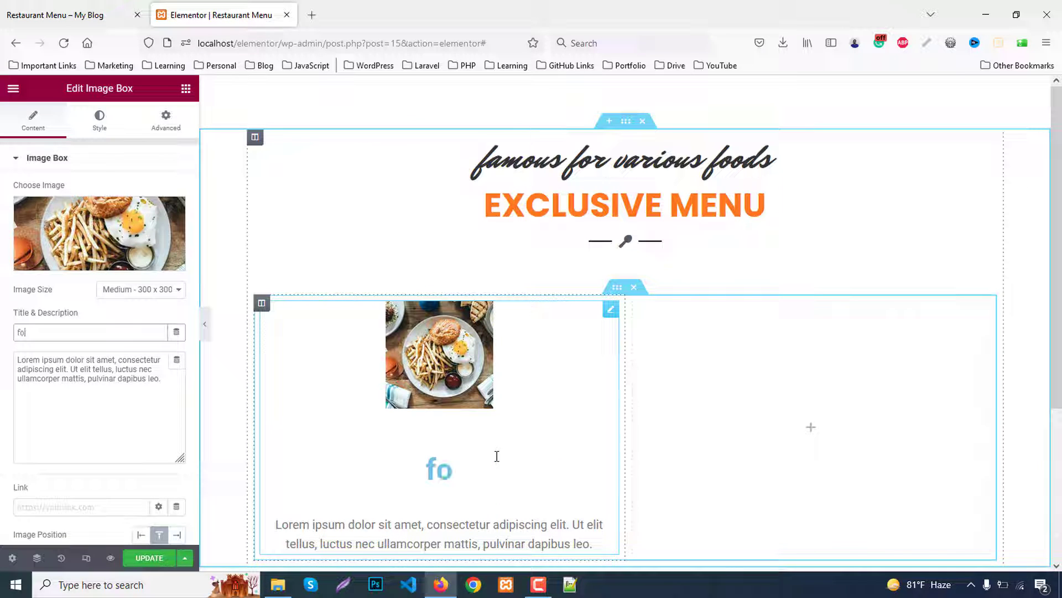
pyautogui.write('od item 1 ')
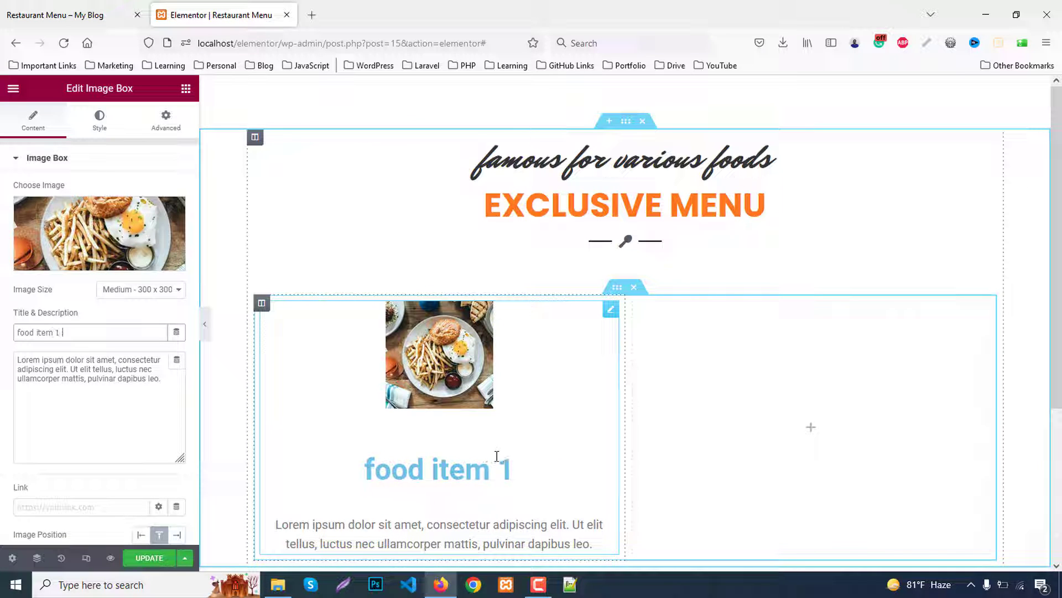
pyautogui.write('<spa>')
pyautogui.press('Left')
pyautogui.write('span')
pyautogui.press('Right')
pyautogui.write('<>')
pyautogui.press('Left')
pyautogui.write('/s')
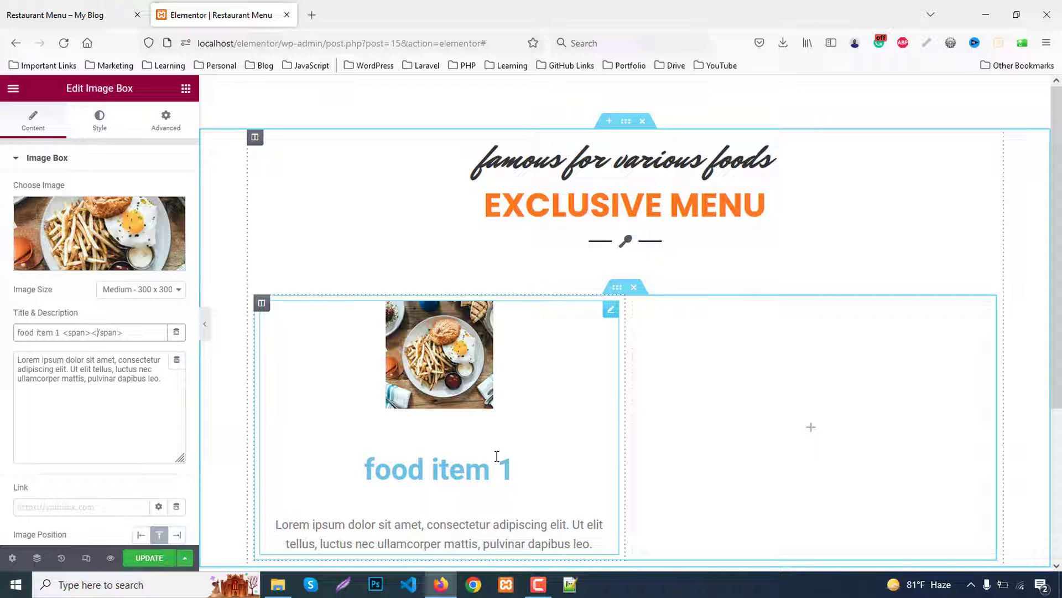
pyautogui.write('$45')
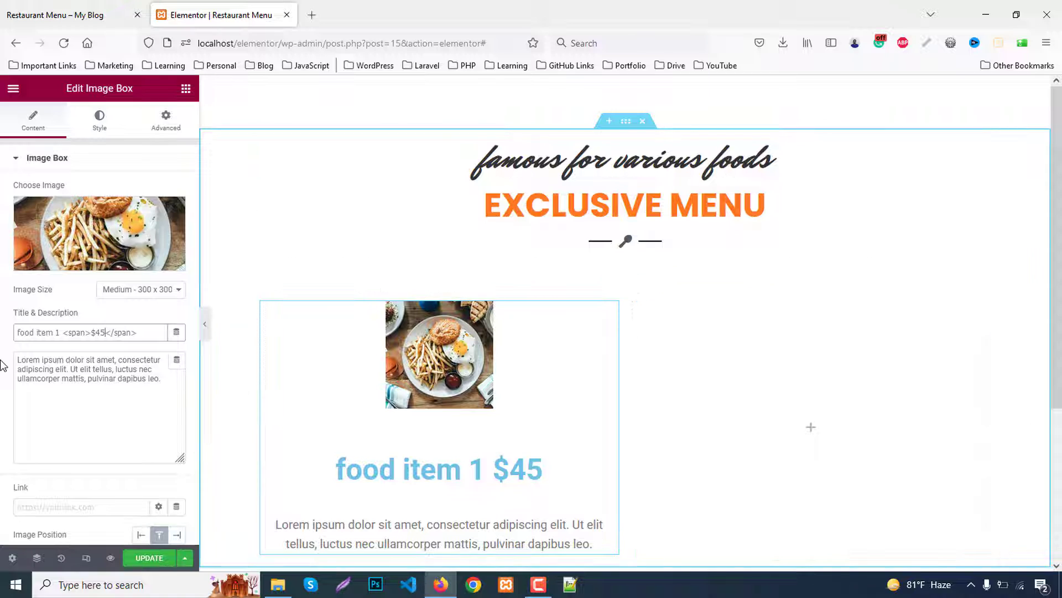
# Set the image box's title HTML tag to H4
pyautogui.scroll(-2, 52, 468)
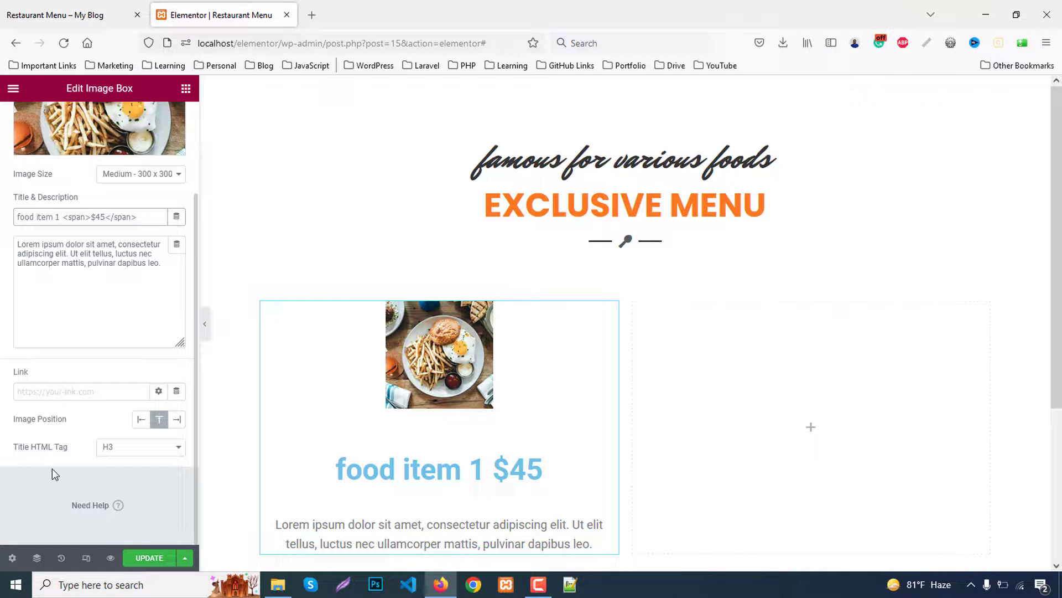
pyautogui.click(104, 458)
pyautogui.click(112, 354)
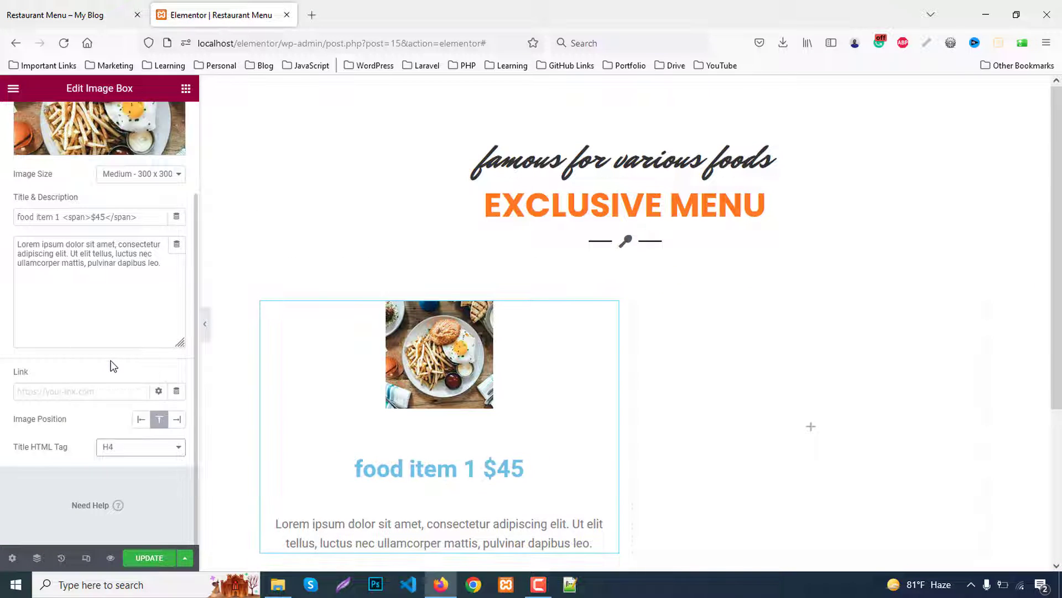
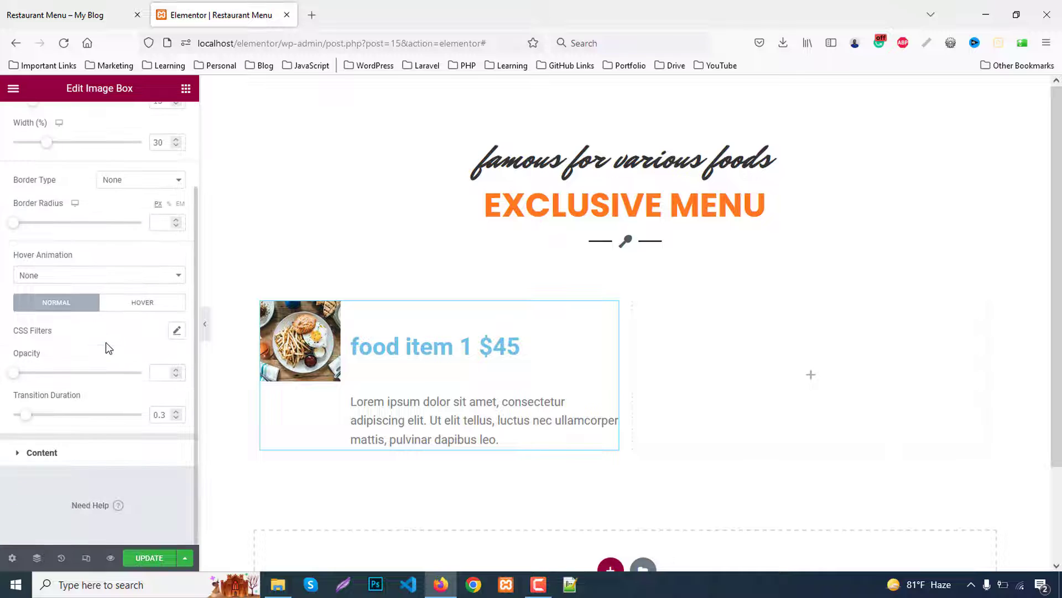
# Give the image box's picture a dashed border with a width of 1 on all sides and the color #ddd
pyautogui.scroll(2, 106, 306)
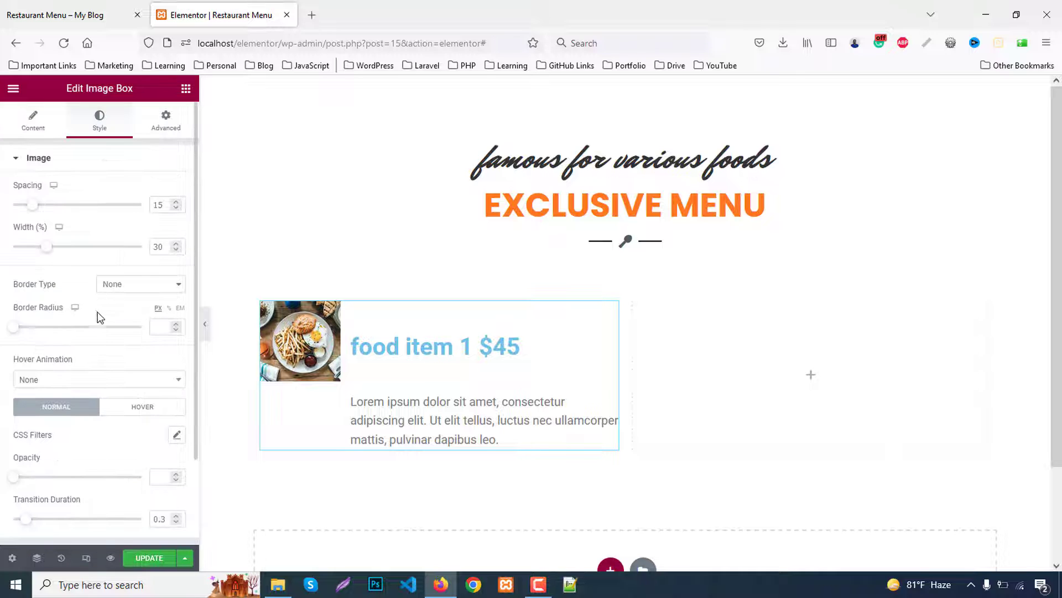
pyautogui.scroll(-2, 91, 318)
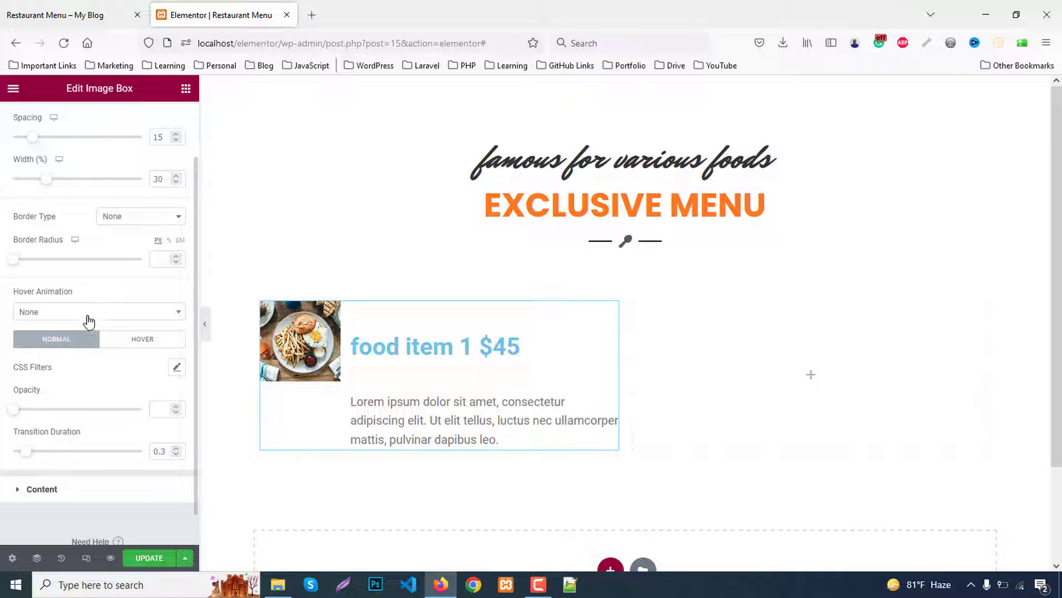
pyautogui.click(120, 223)
pyautogui.click(116, 248)
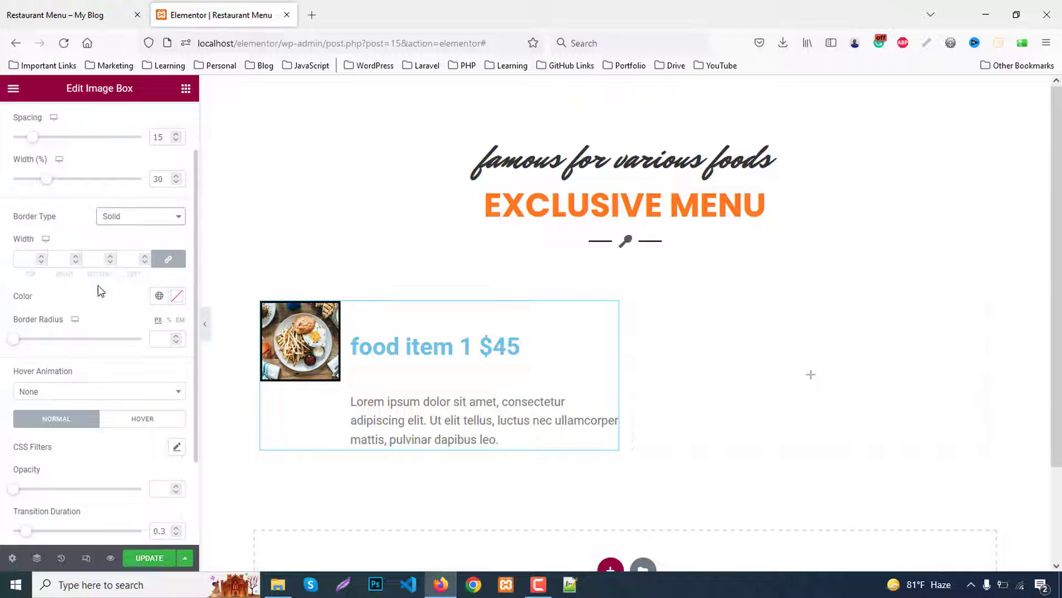
pyautogui.click(22, 259)
pyautogui.write('1')
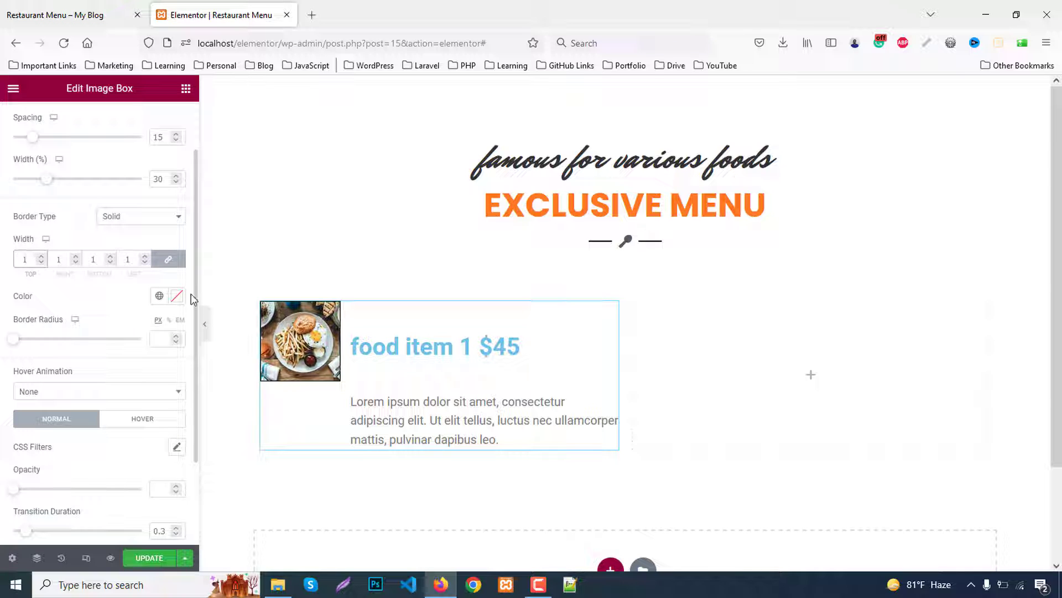
pyautogui.click(122, 222)
pyautogui.click(110, 300)
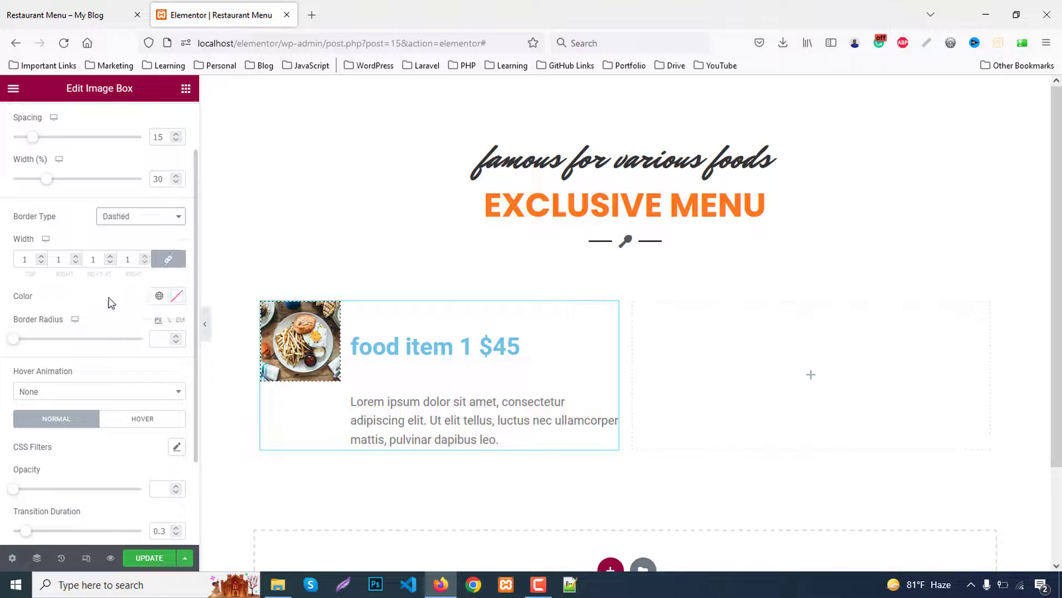
pyautogui.click(176, 297)
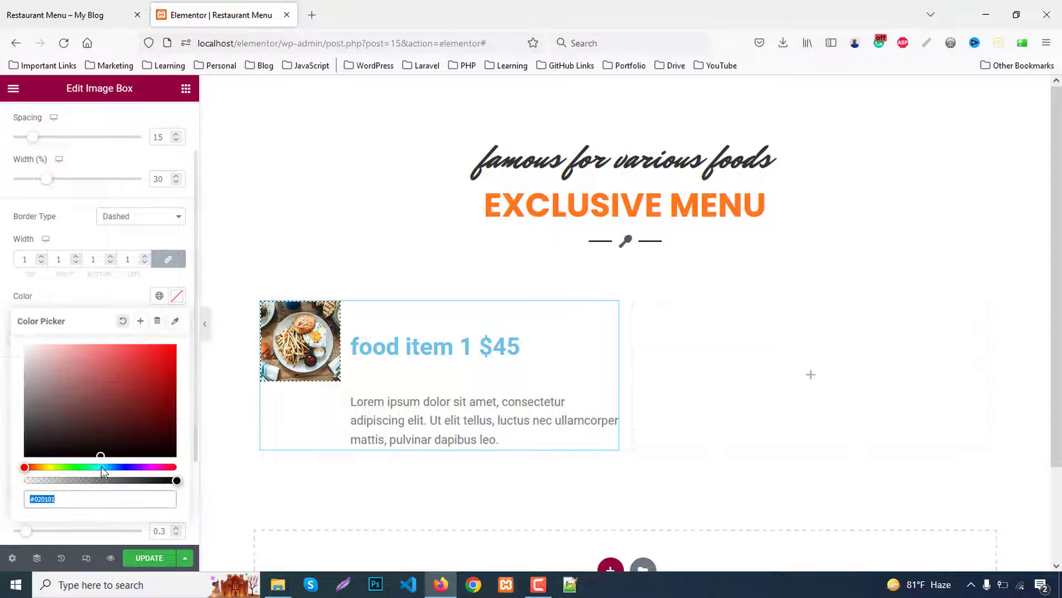
pyautogui.write('#ddd')
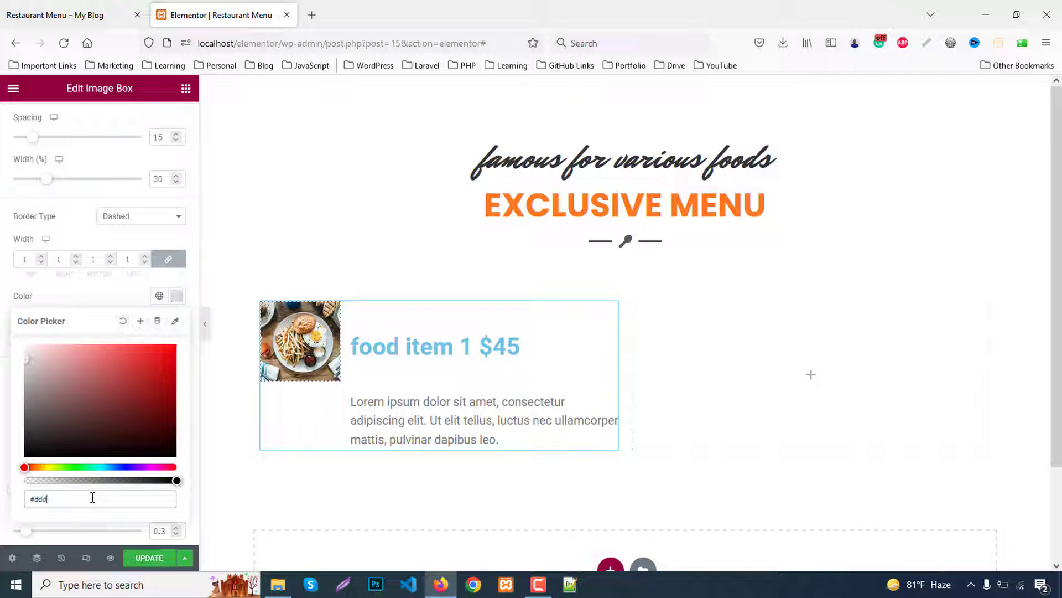
pyautogui.click(103, 297)
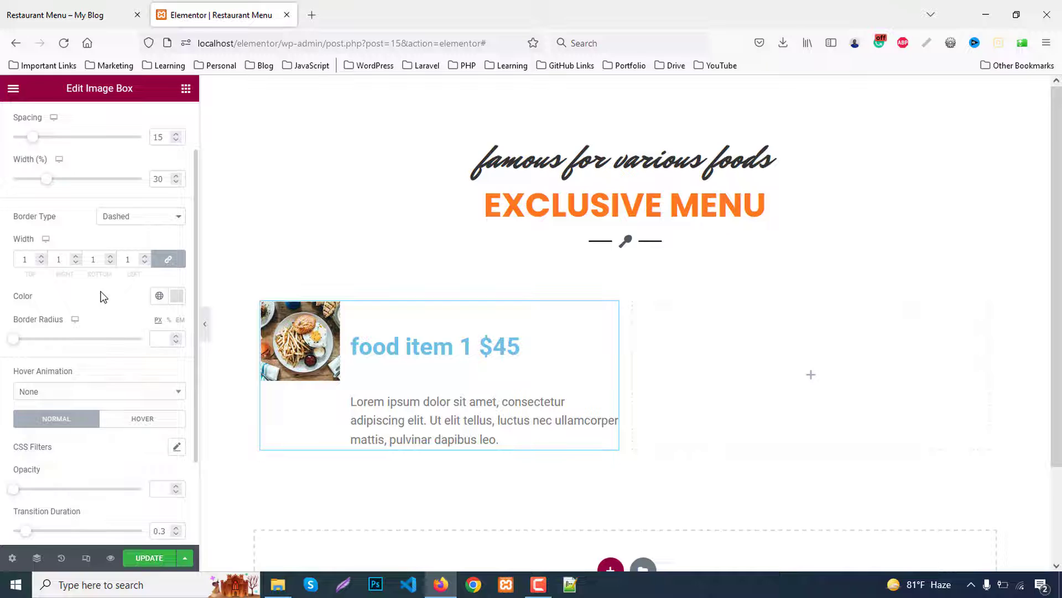
# Set the image box title's spacing to 10 and its color to #333
pyautogui.scroll(-3, 102, 298)
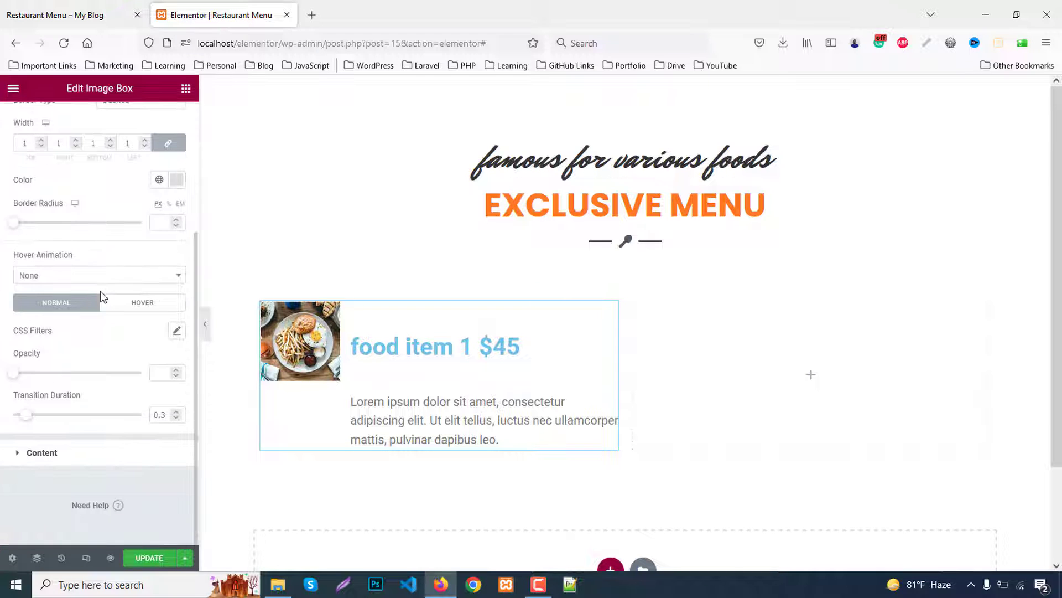
pyautogui.click(44, 453)
pyautogui.scroll(-2, 108, 304)
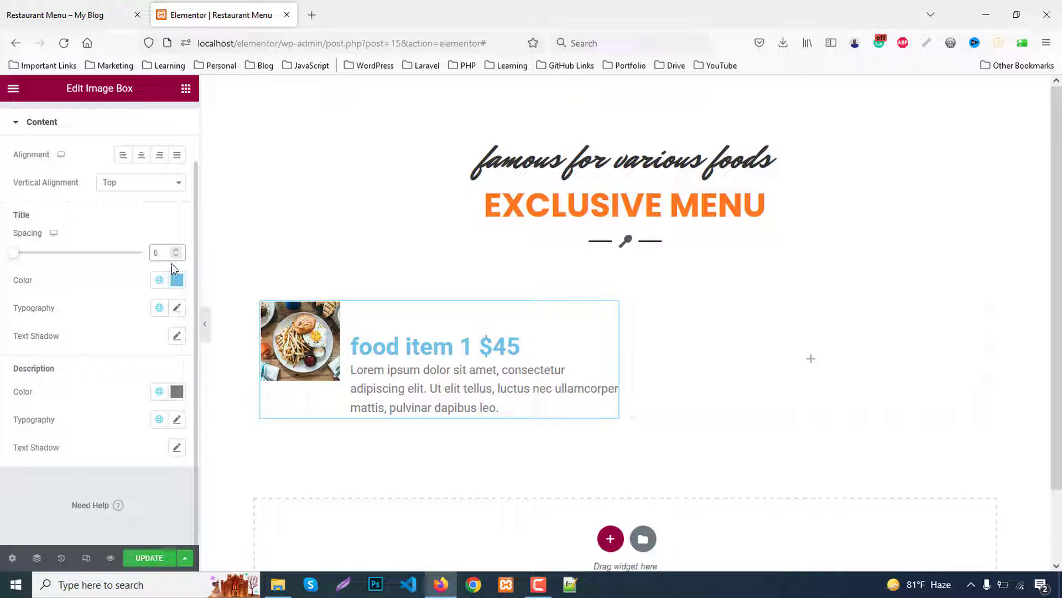
pyautogui.write('10')
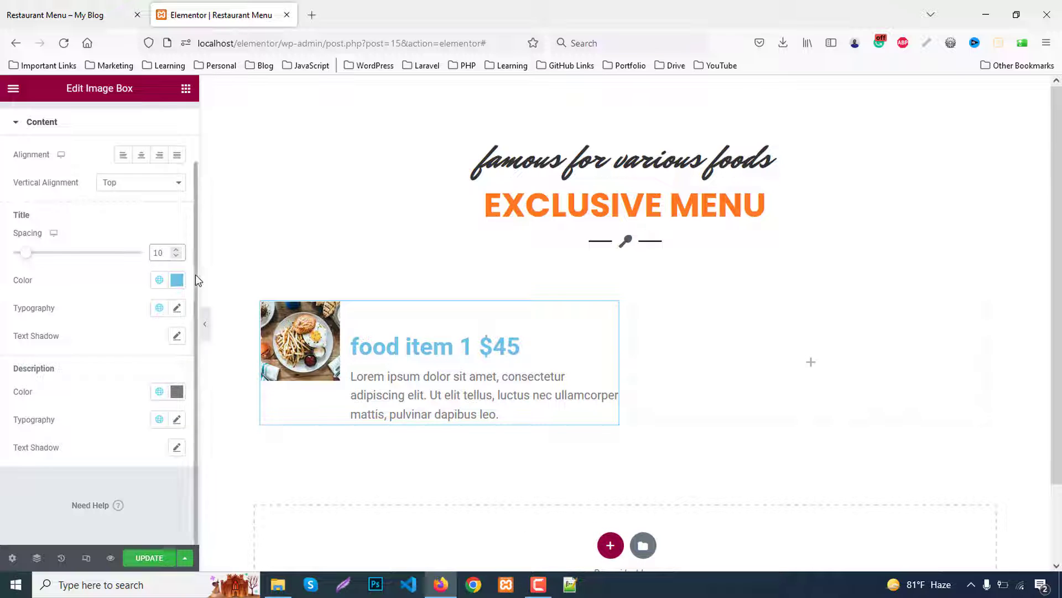
pyautogui.click(177, 280)
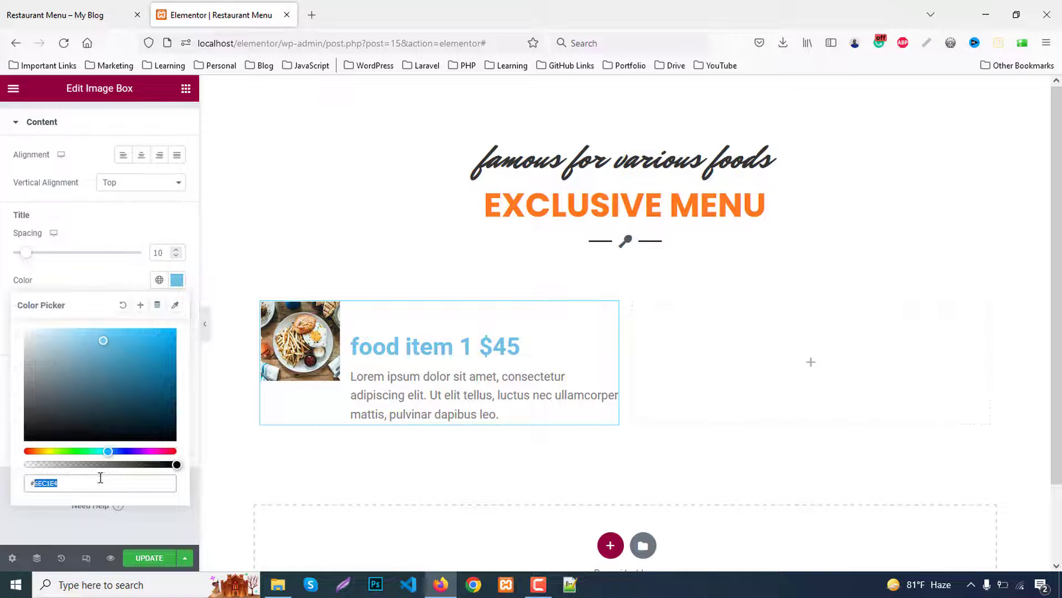
pyautogui.write('#333')
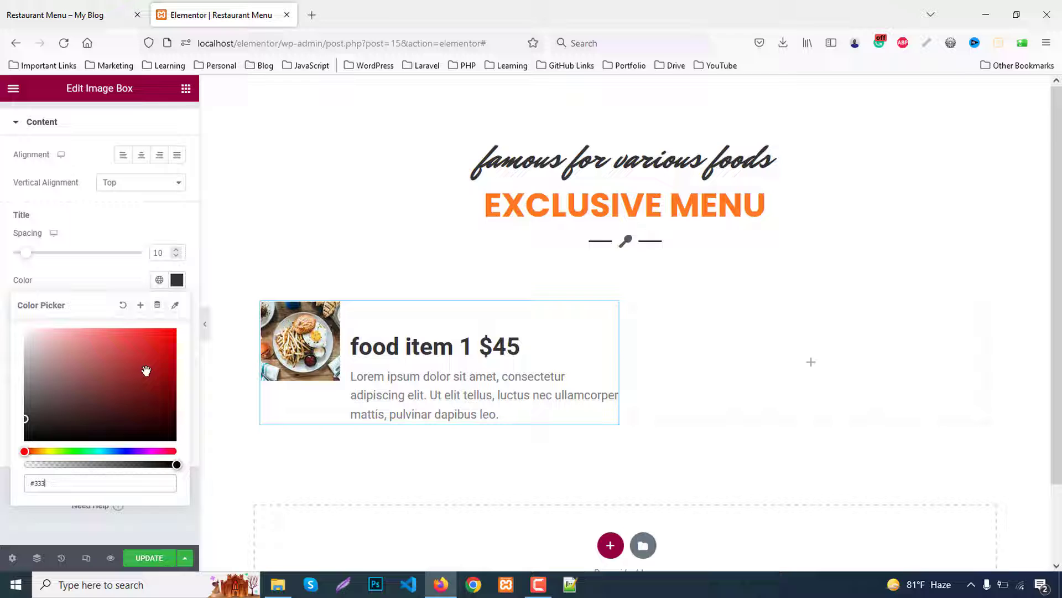
pyautogui.click(112, 273)
# Set the image box title's font family to Poppins and its size to 30 px
pyautogui.click(177, 308)
pyautogui.scroll(-2, 95, 363)
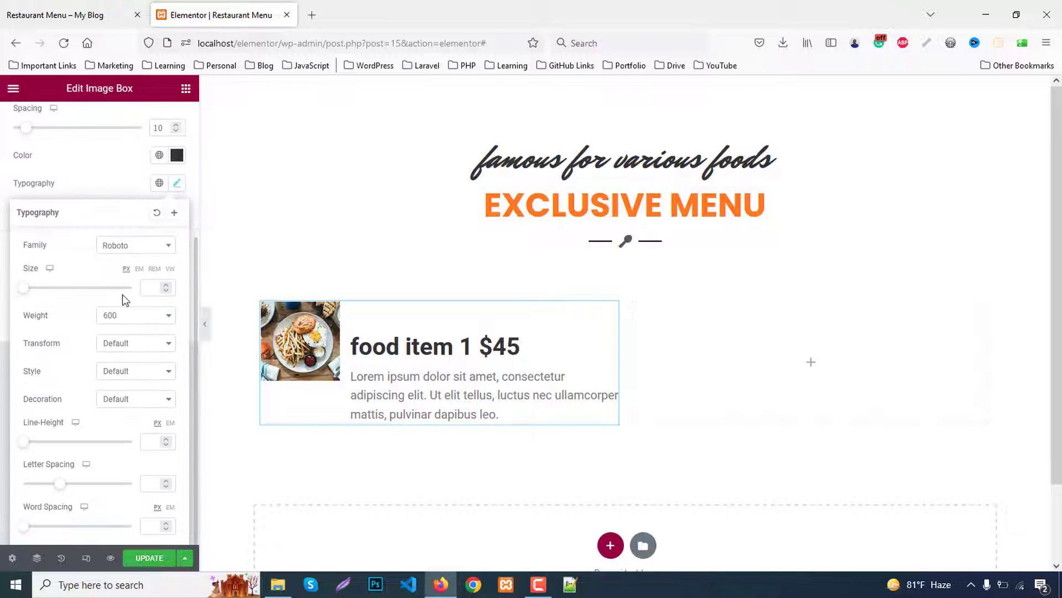
pyautogui.click(115, 246)
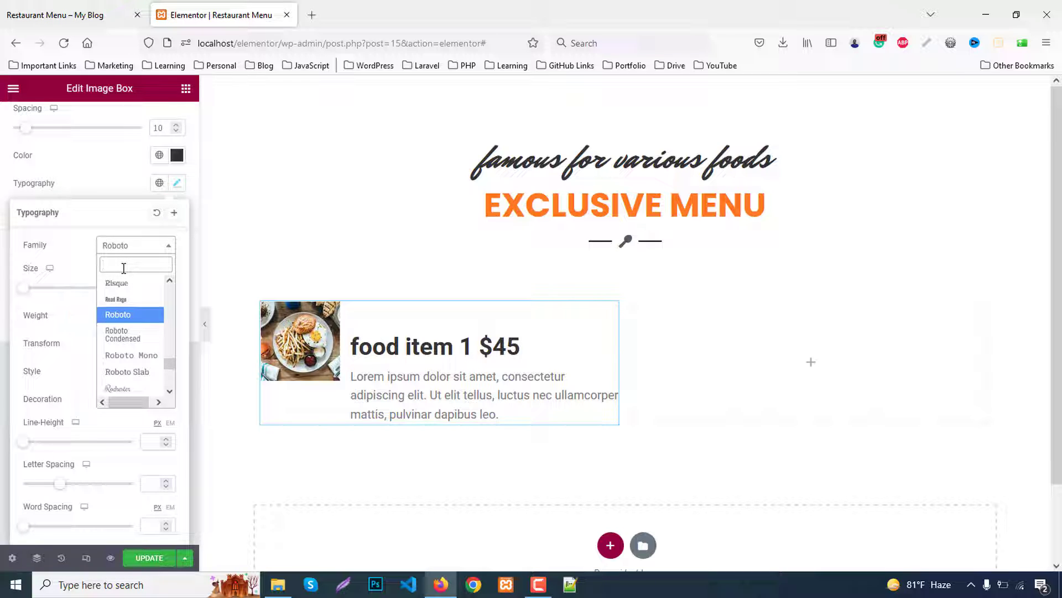
pyautogui.write('popp')
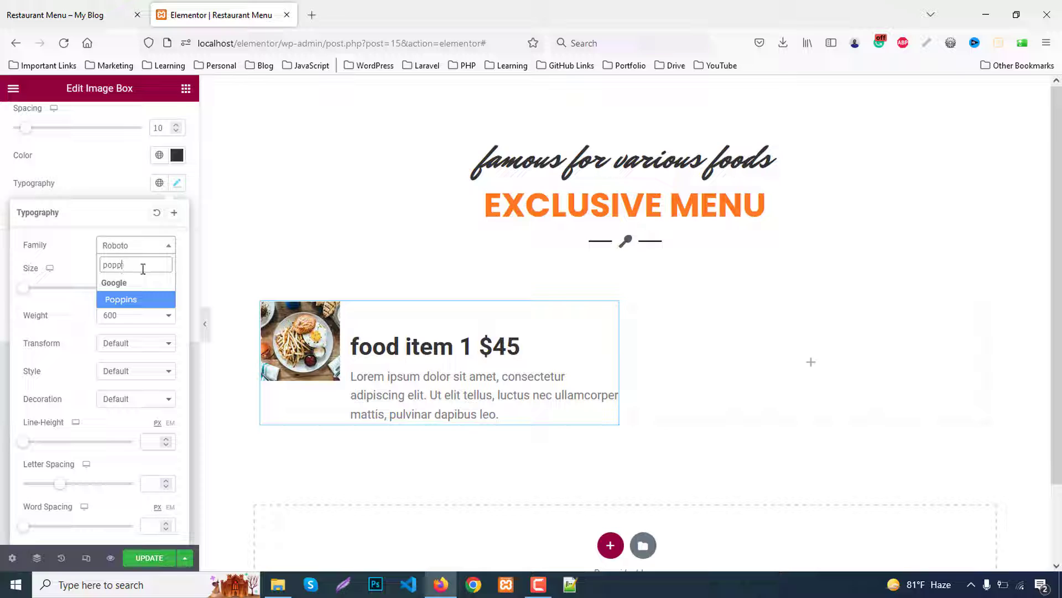
pyautogui.click(144, 298)
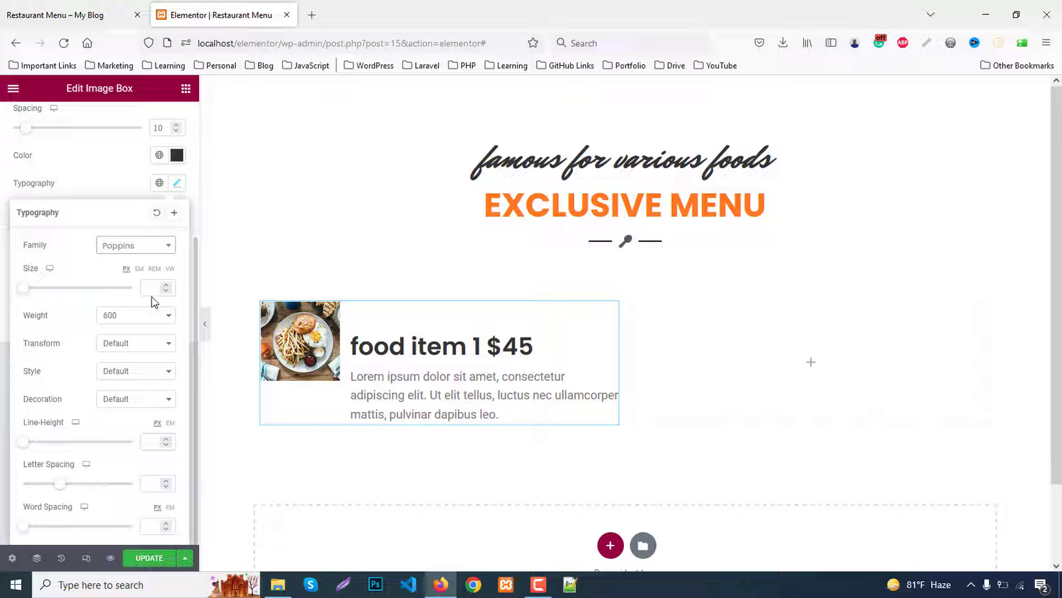
pyautogui.click(152, 283)
pyautogui.write('30')
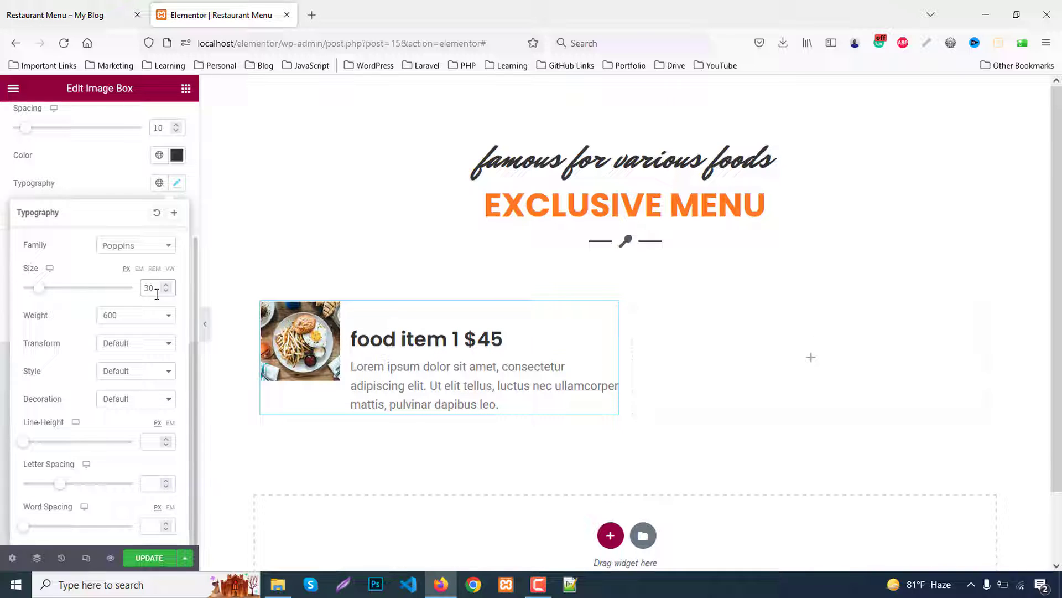
# Set the image box title's font weight to 700 and its text transform to Capitalize
pyautogui.click(127, 313)
pyautogui.click(108, 422)
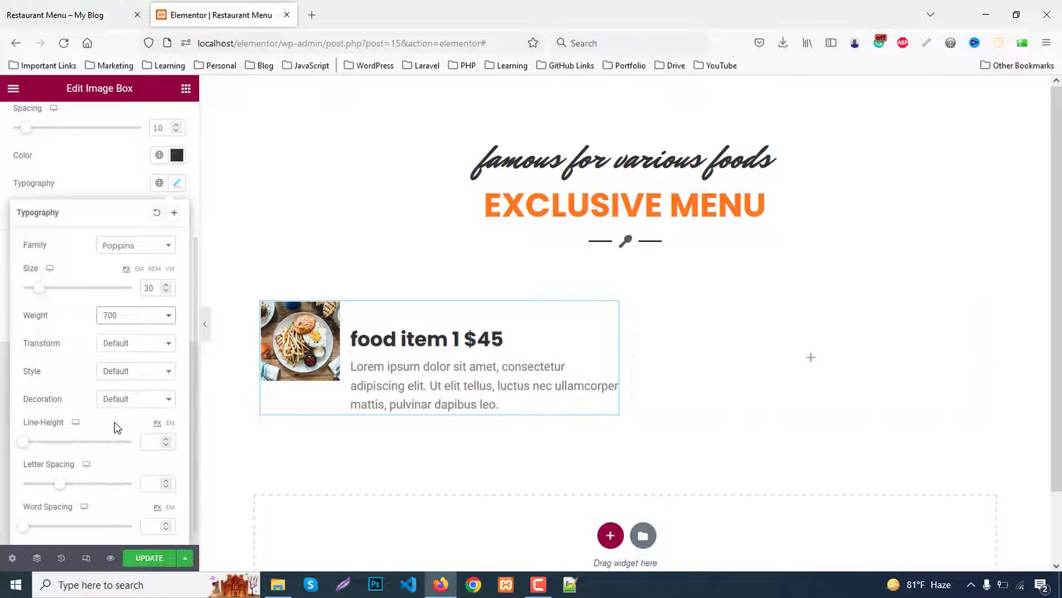
pyautogui.click(117, 344)
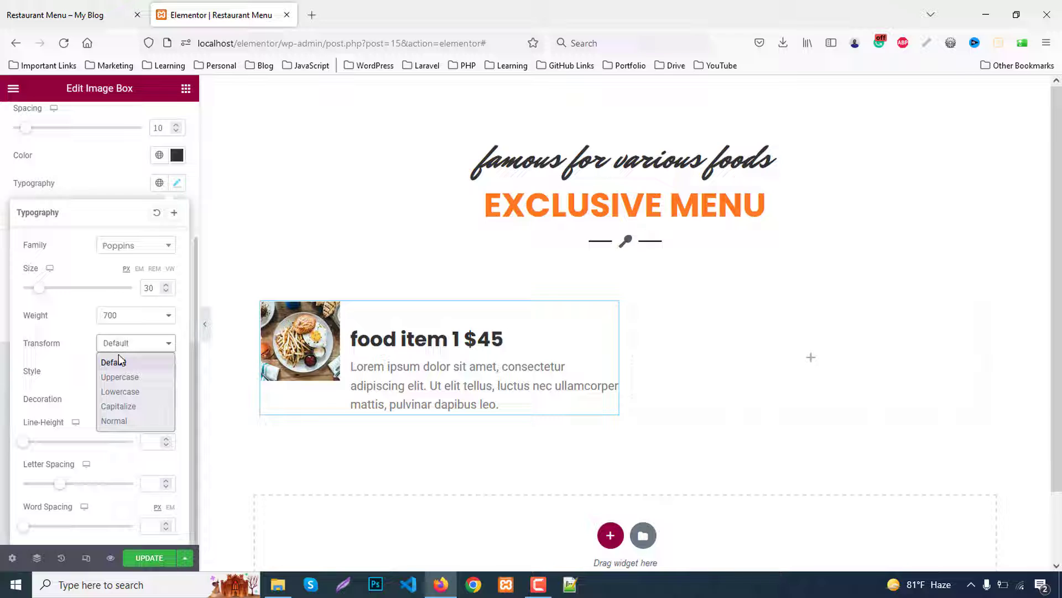
pyautogui.click(120, 406)
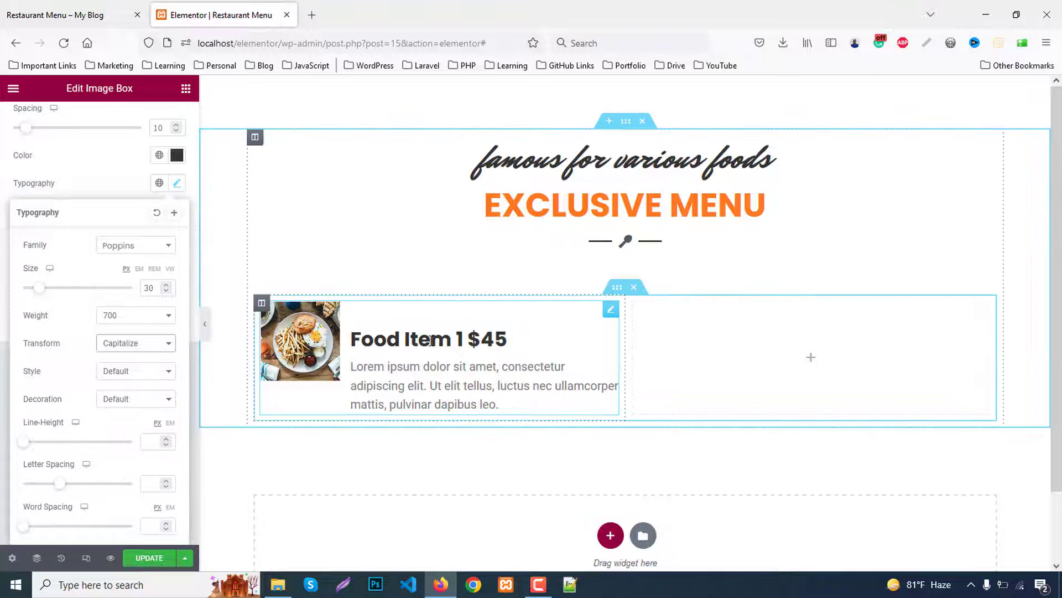
pyautogui.click(109, 171)
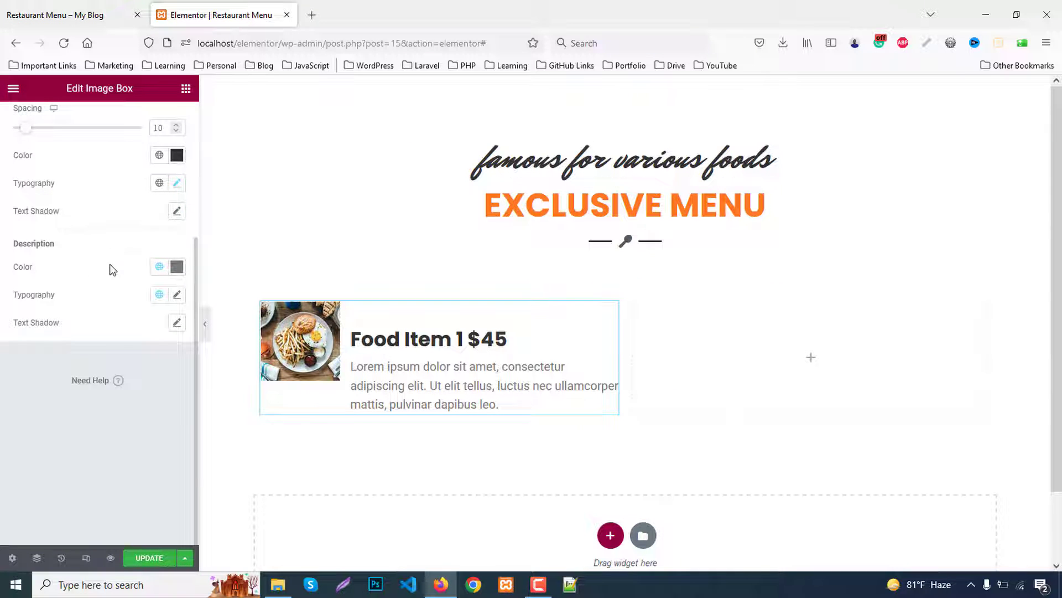
# Set the image box description's color to #333
pyautogui.click(177, 268)
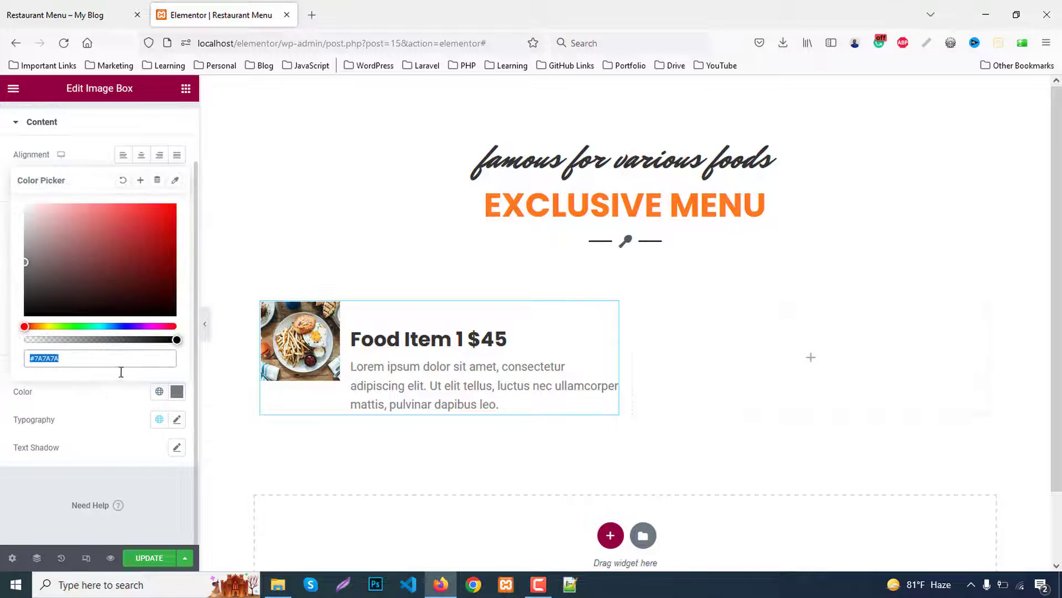
pyautogui.doubleClick(82, 359)
pyautogui.write('333')
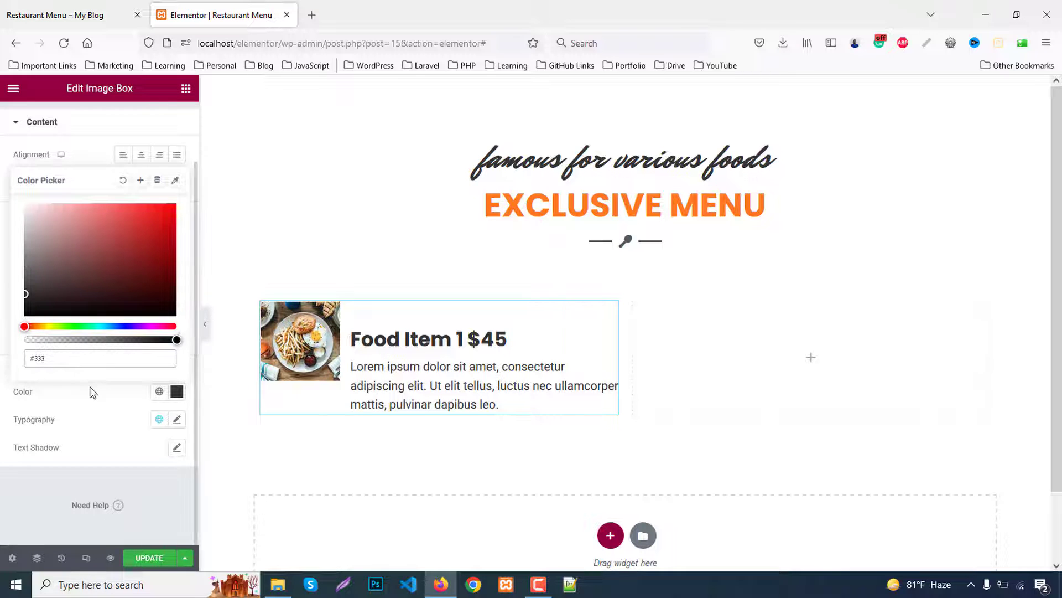
# Set the image box description's font size to 15 px and its font family to Poppins
pyautogui.click(92, 392)
pyautogui.click(176, 419)
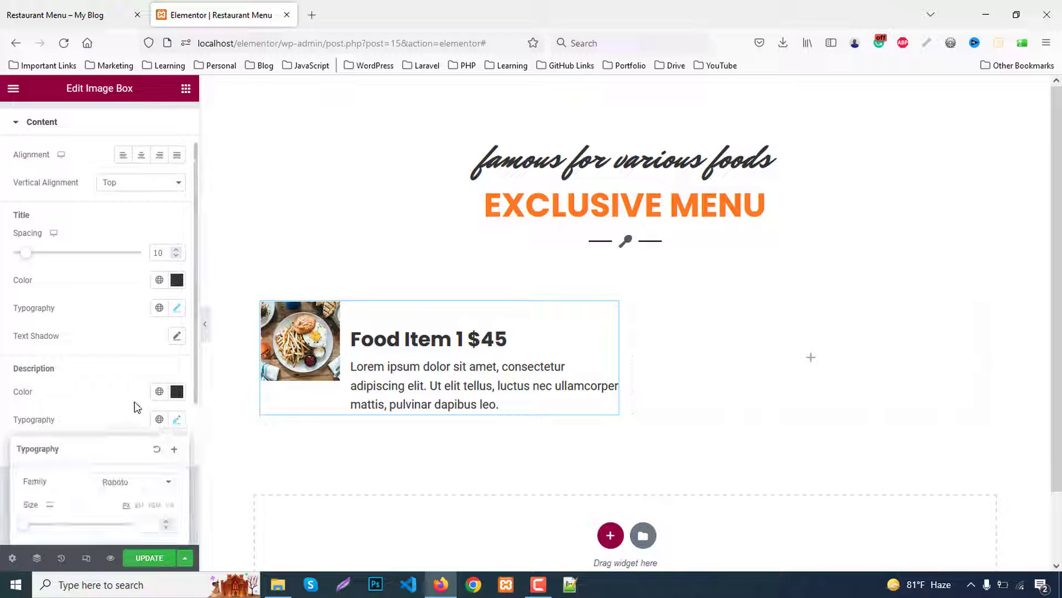
pyautogui.scroll(-4, 133, 393)
pyautogui.click(150, 322)
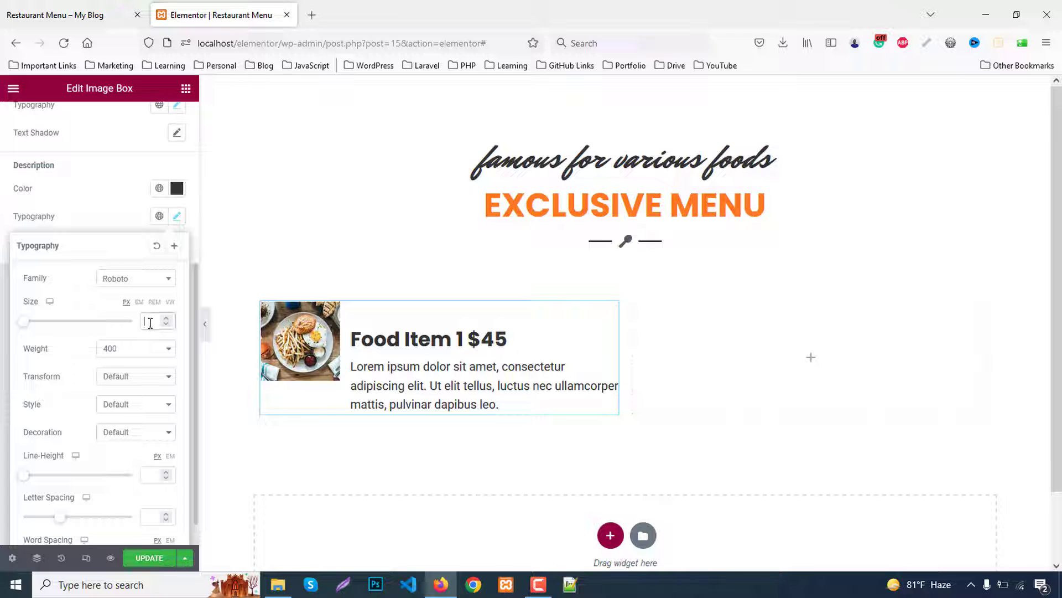
pyautogui.write('15')
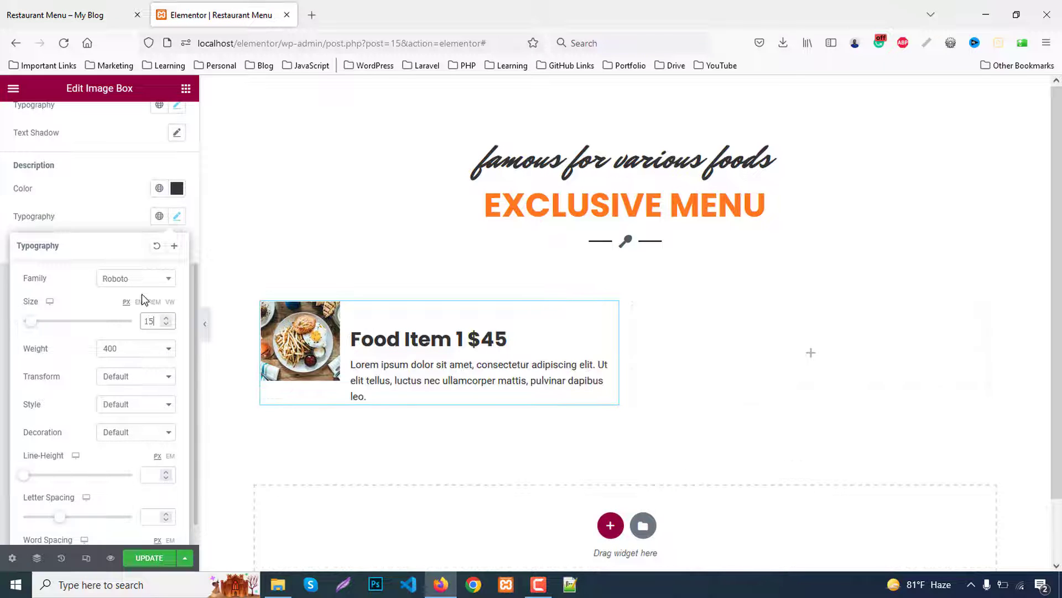
pyautogui.click(123, 279)
pyautogui.write('p')
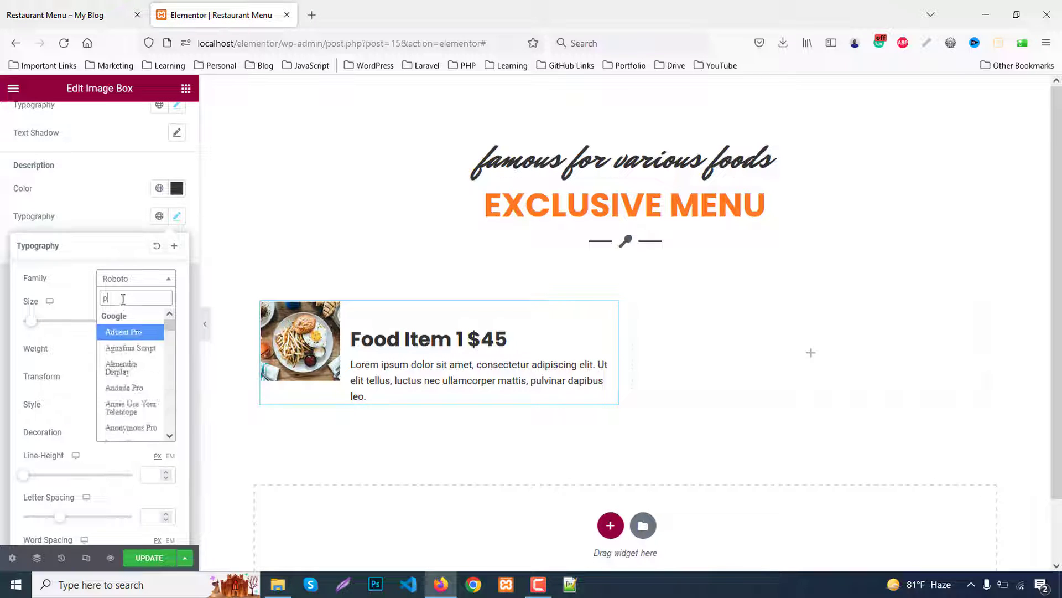
pyautogui.write('opp')
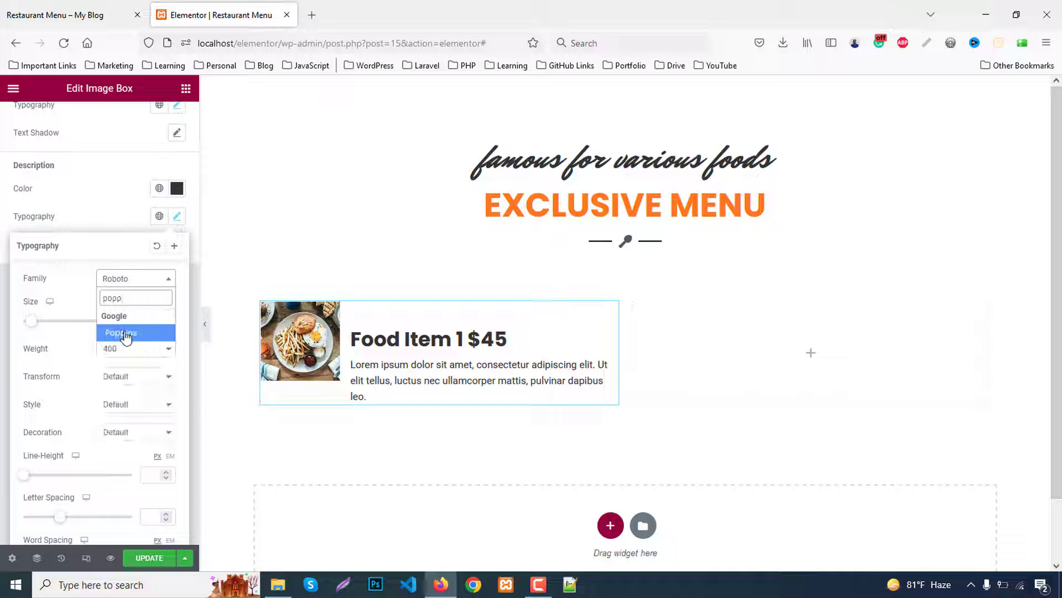
pyautogui.click(123, 333)
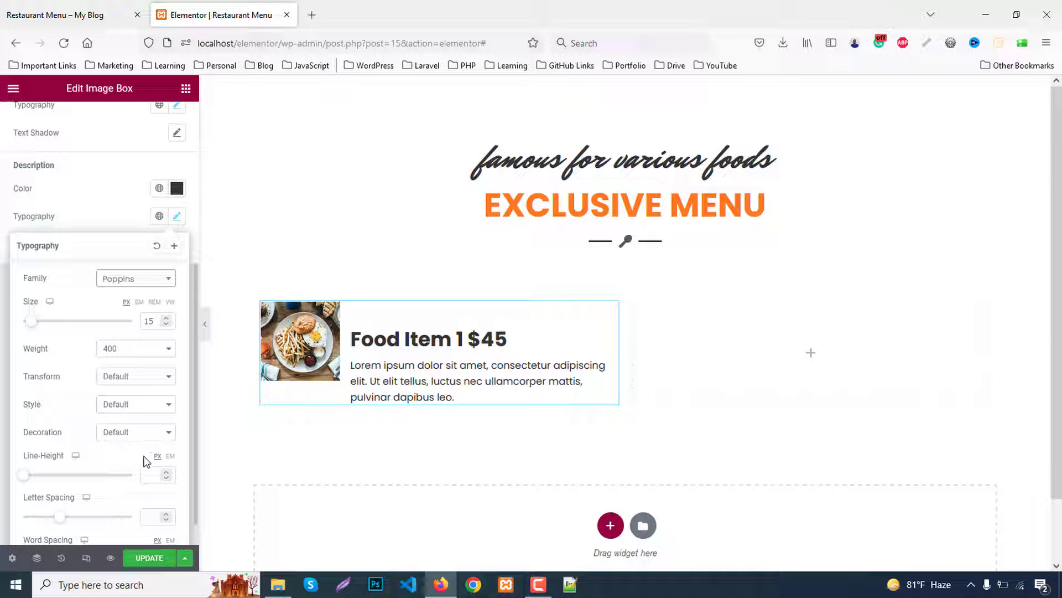
pyautogui.click(128, 201)
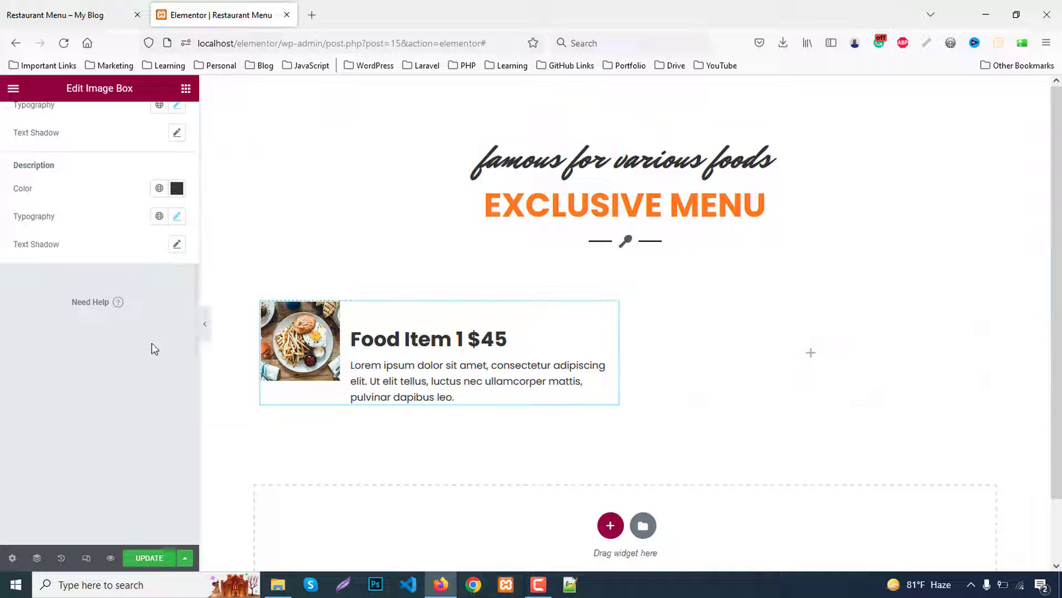
# Add a custom CSS rule "selector h4" to the image box with margin-top: 0
pyautogui.scroll(5, 102, 336)
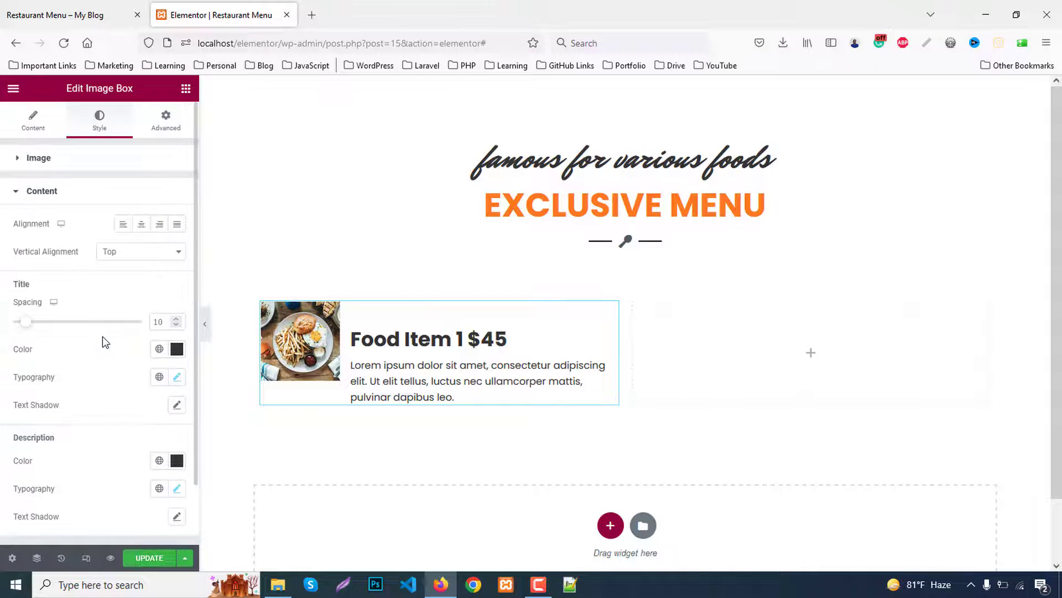
pyautogui.click(166, 119)
pyautogui.scroll(-5, 83, 409)
pyautogui.click(67, 459)
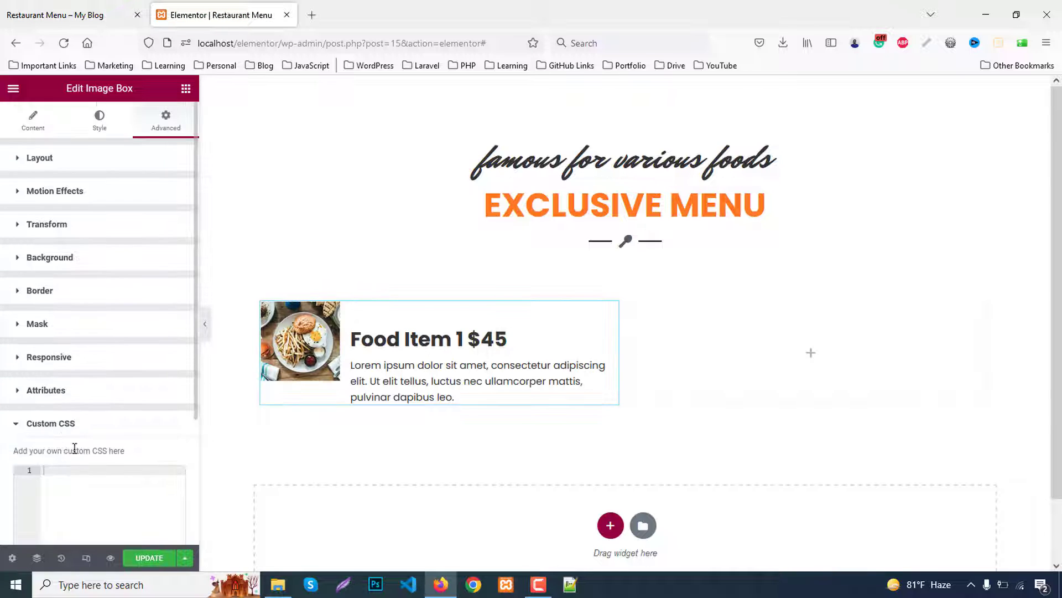
pyautogui.scroll(-3, 84, 410)
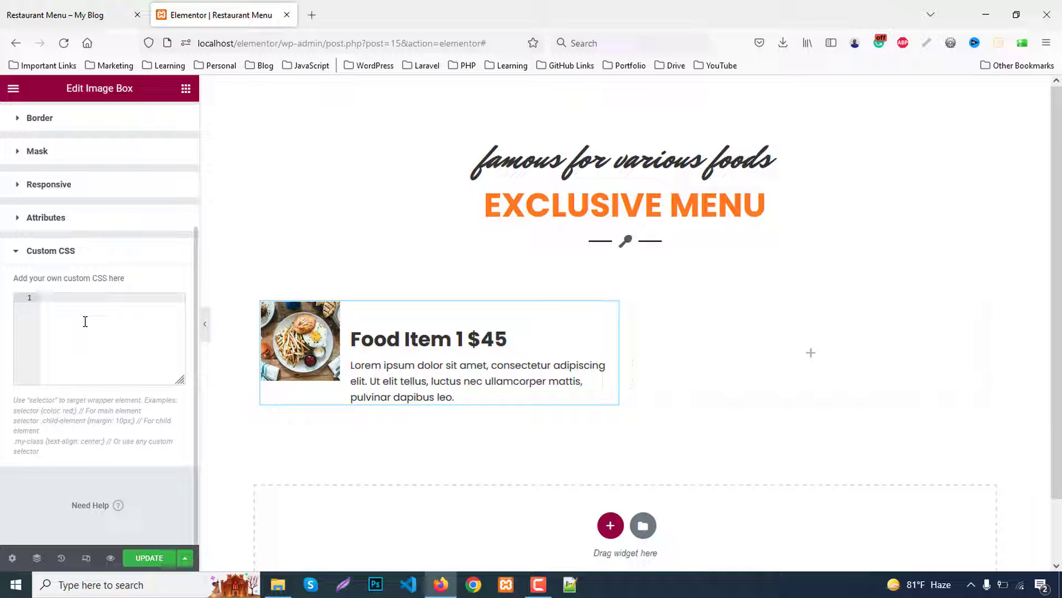
pyautogui.click(85, 321)
pyautogui.write('selector h4{')
pyautogui.press('Return')
pyautogui.write('marg')
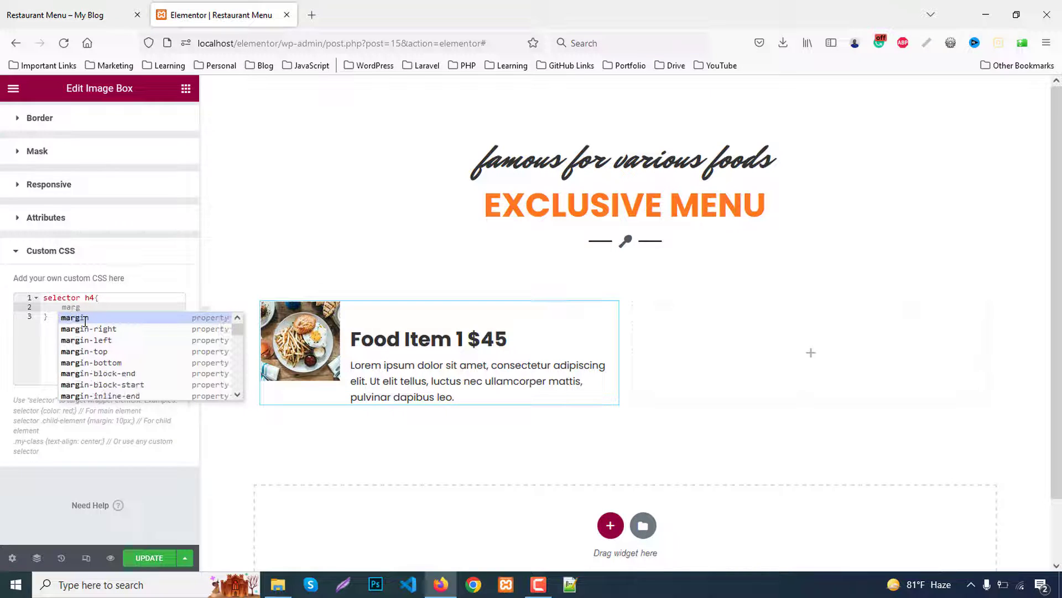
pyautogui.press('Down')
pyautogui.press('Down')
pyautogui.press('Down')
pyautogui.press('Return')
pyautogui.write(': 0')
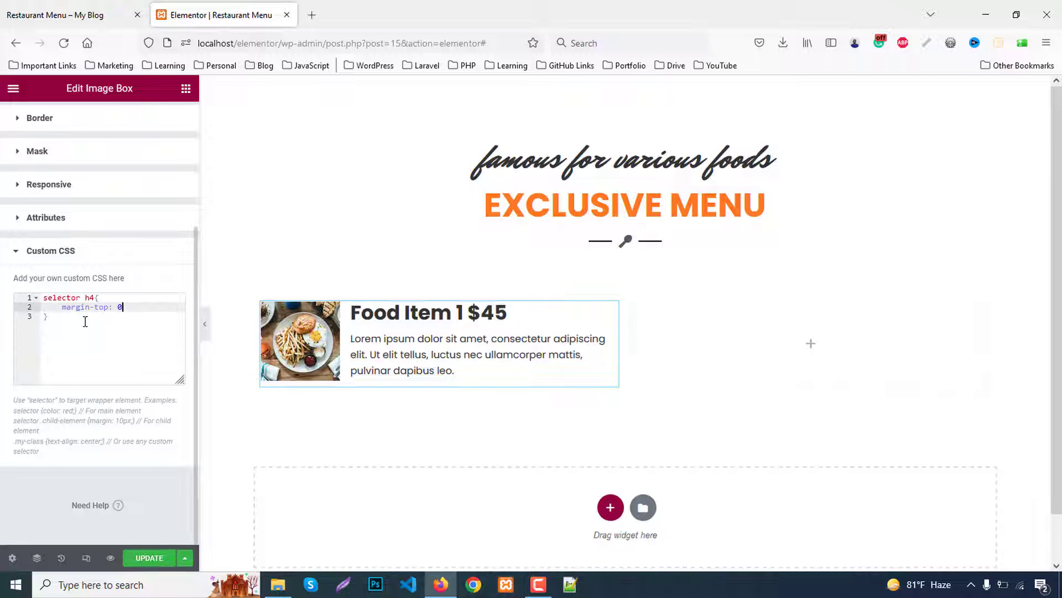
pyautogui.write(';')
pyautogui.press('Return')
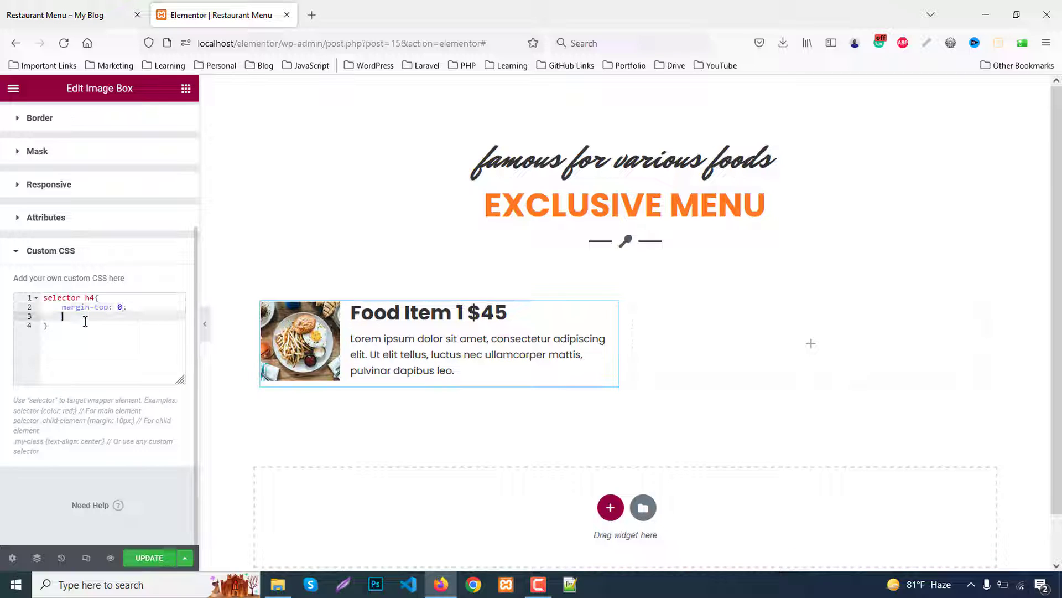
# Add border-bottom: 1px dashed #ddd to the h4 rule in the image box's custom CSS
pyautogui.write('border-bot')
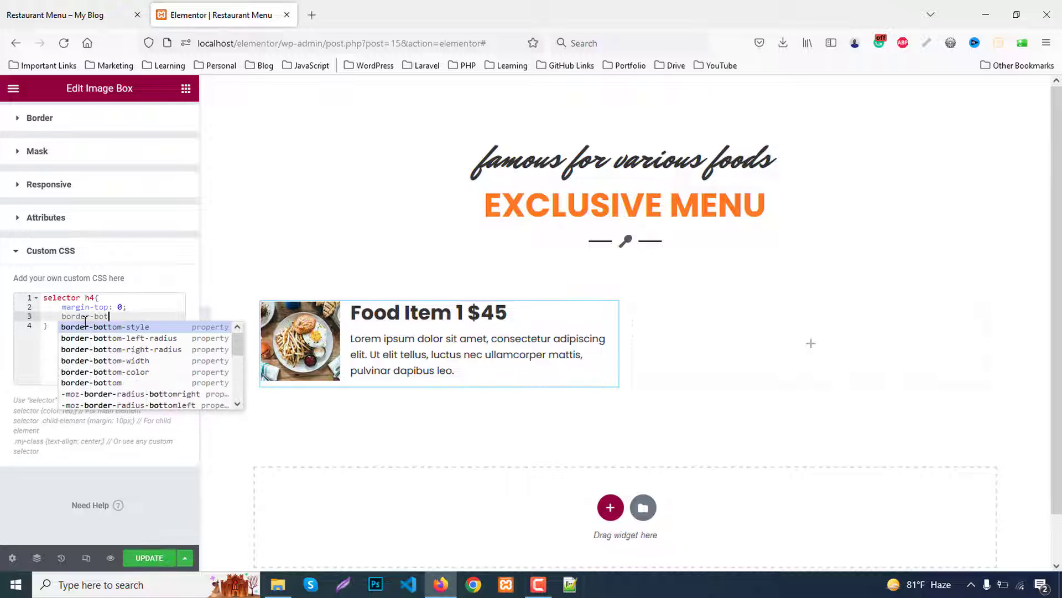
pyautogui.write('tom: 1px')
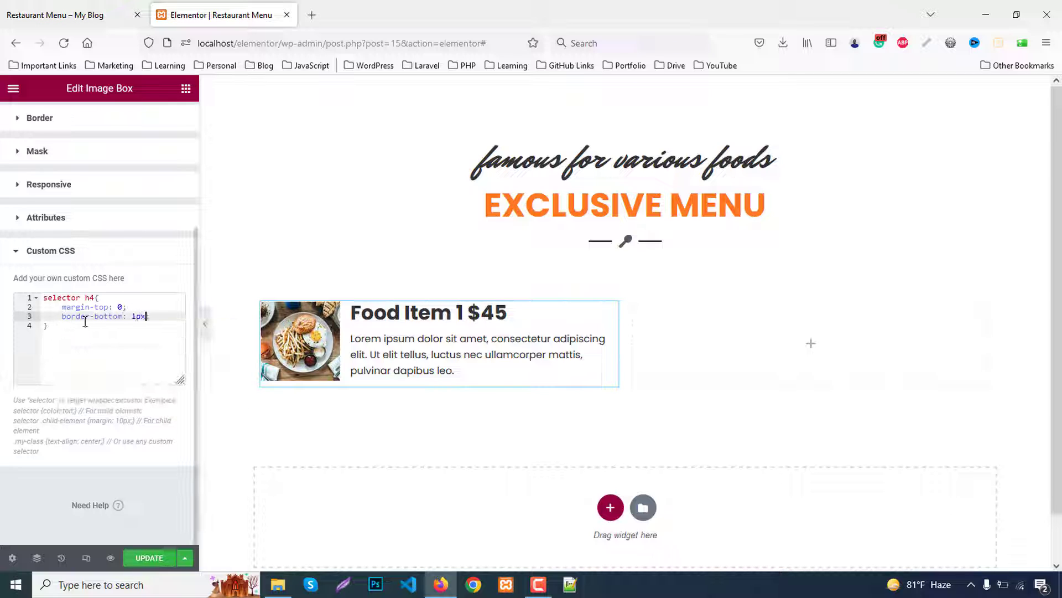
pyautogui.write(' dashed ')
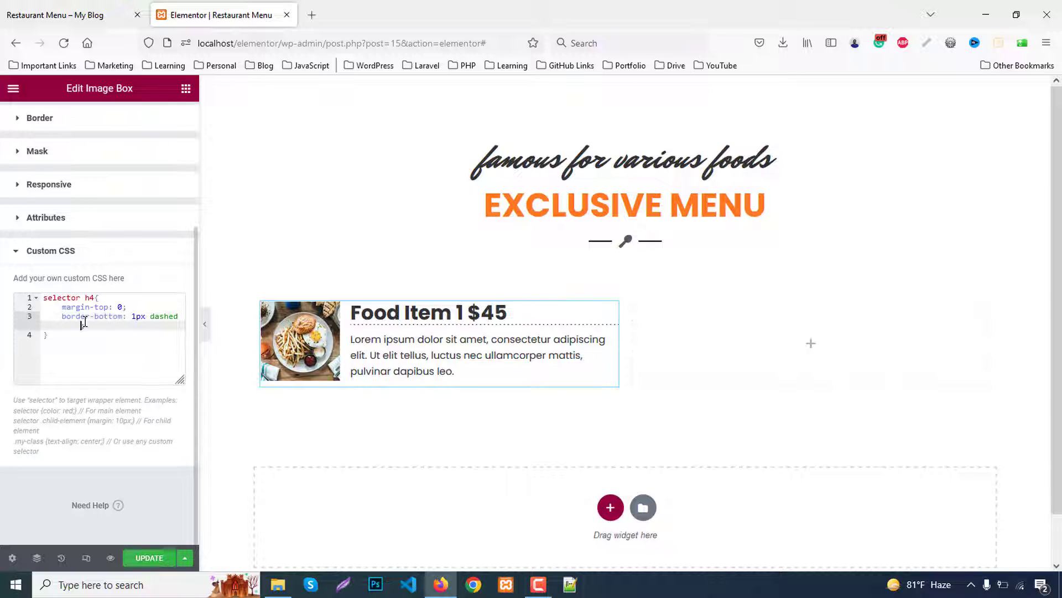
pyautogui.write('#ddd;')
pyautogui.press('Return')
# Add padding-bottom: 10px to the h4 rule in the custom CSS
pyautogui.write('pa')
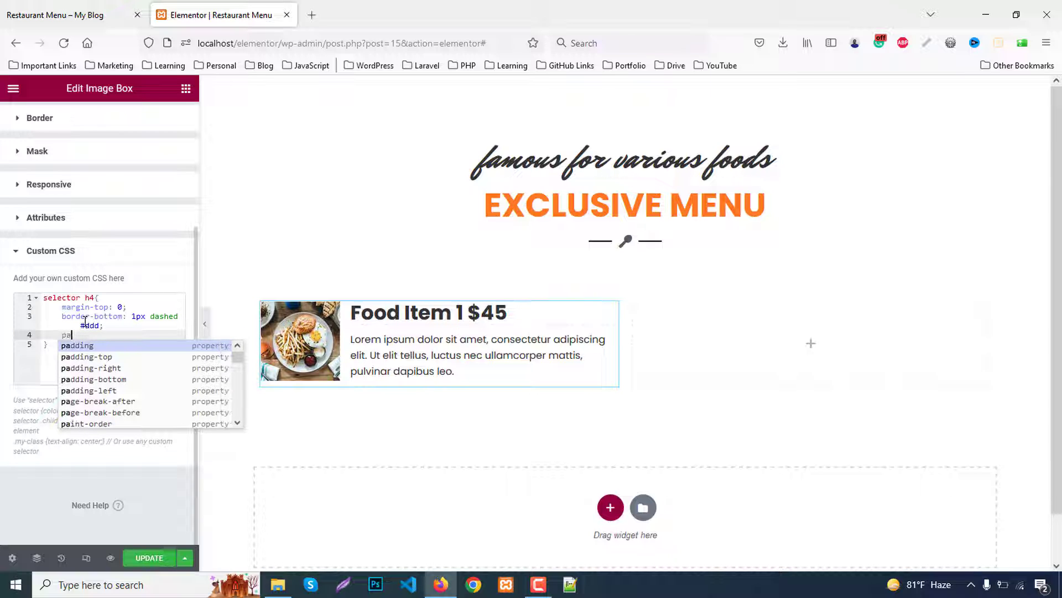
pyautogui.press('Down')
pyautogui.press('Down')
pyautogui.press('Down')
pyautogui.press('Return')
pyautogui.write('10px')
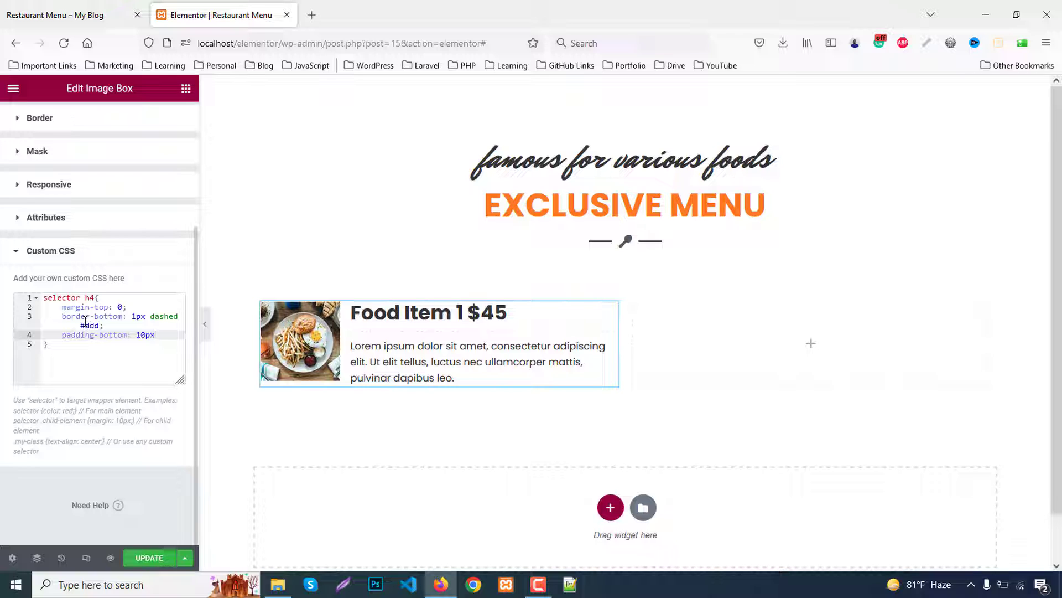
# Add a "selector h4 span" rule below the h4 rule with position: absolute for the price
pyautogui.press('Down')
pyautogui.press('Return')
pyautogui.write('s')
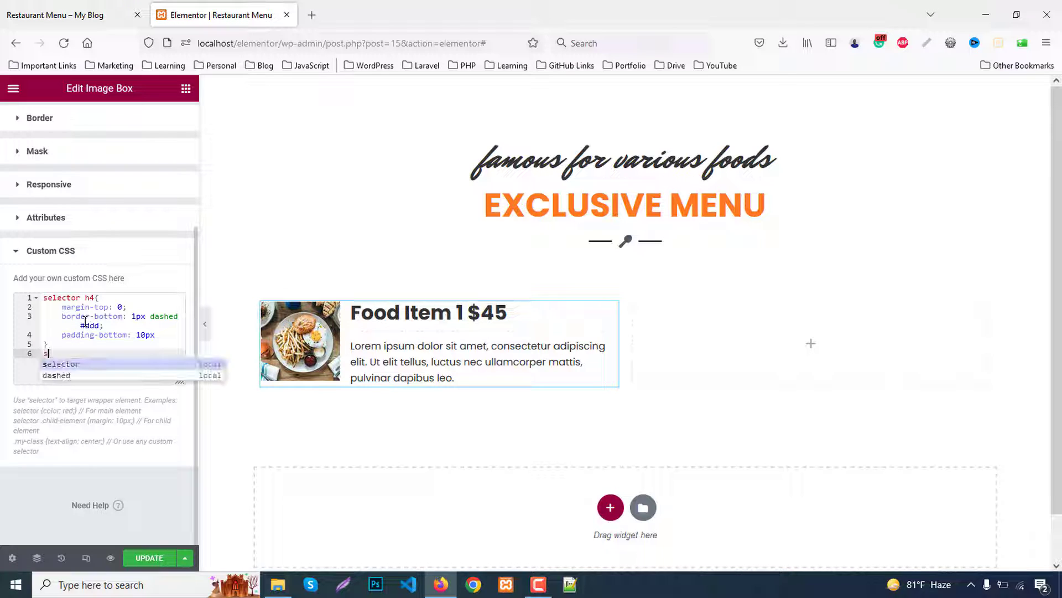
pyautogui.write('elector h4 ')
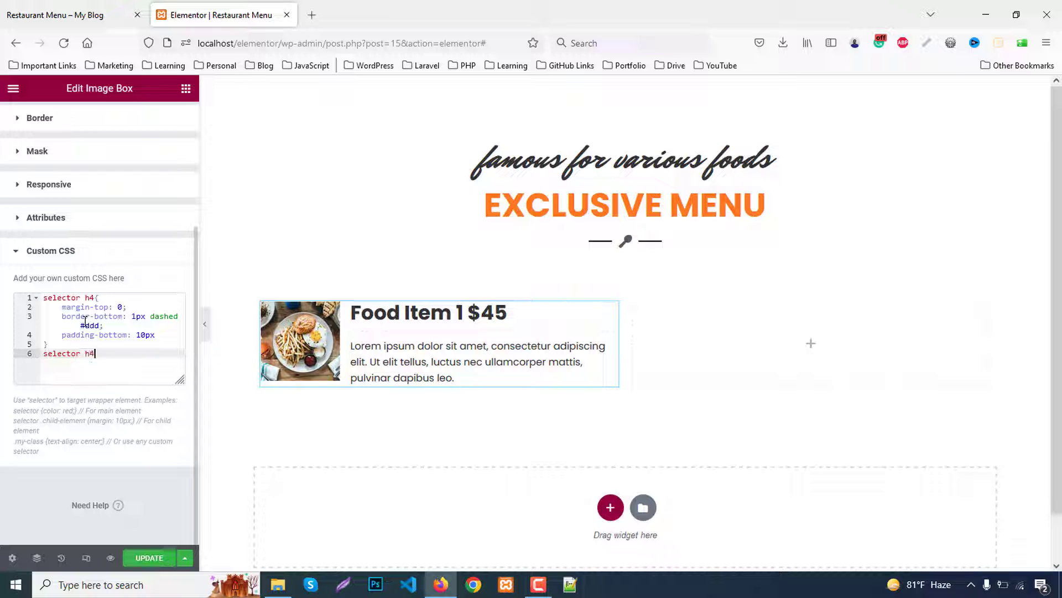
pyautogui.write('span{}')
pyautogui.press('Return')
pyautogui.write('pos')
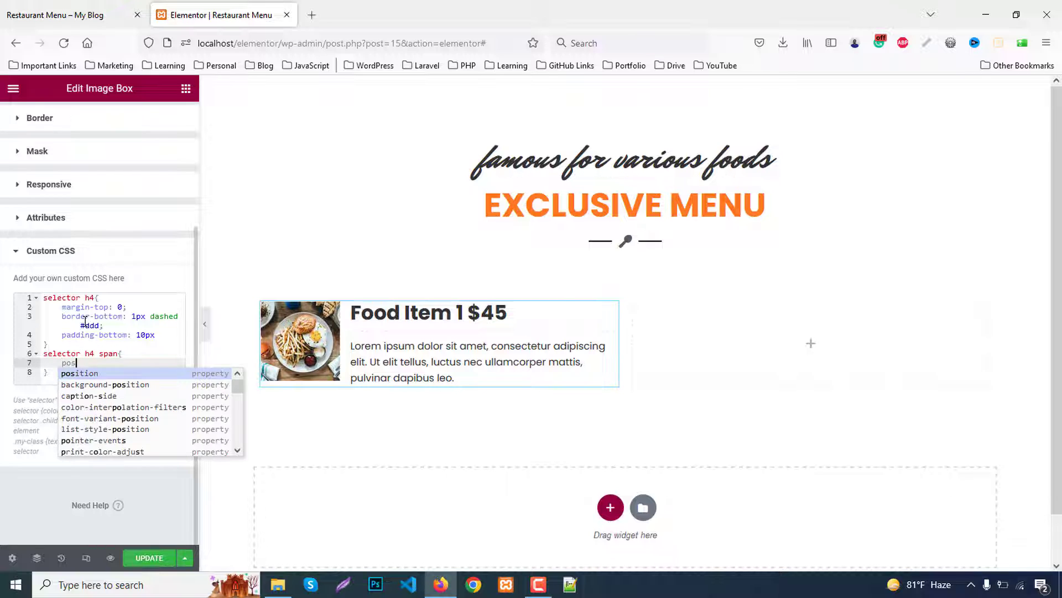
pyautogui.press('Return')
pyautogui.write('a')
pyautogui.press('Return')
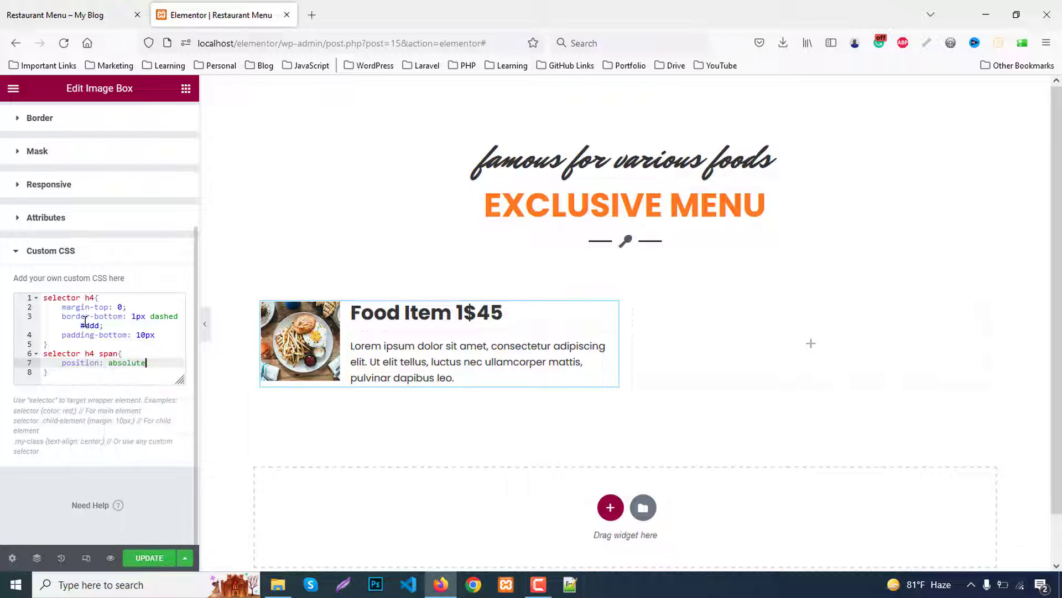
pyautogui.write(';')
pyautogui.press('Return')
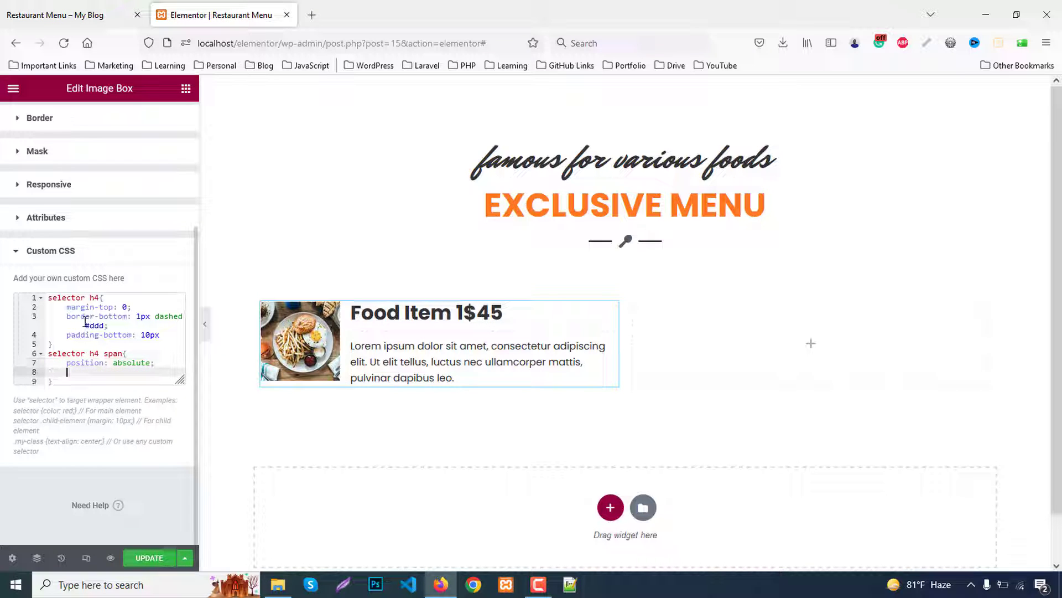
# Add right: 0 and color: #ff7720 to the h4 span rule for the price
pyautogui.write('right')
pyautogui.press('Return')
pyautogui.write('0;')
pyautogui.press('Return')
pyautogui.write('color')
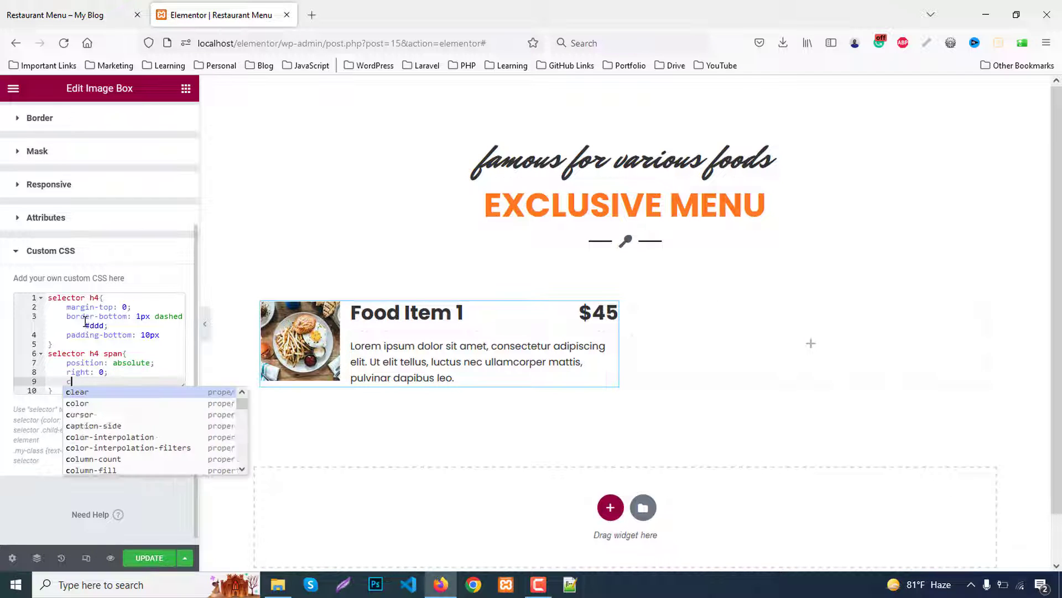
pyautogui.press('Return')
pyautogui.write('#')
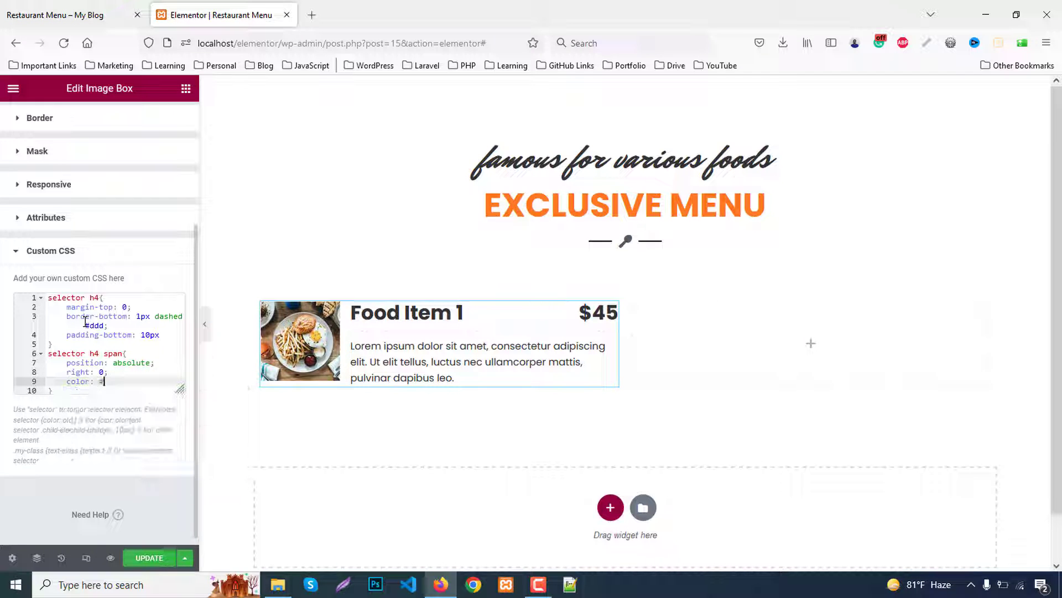
pyautogui.write('ff7720;')
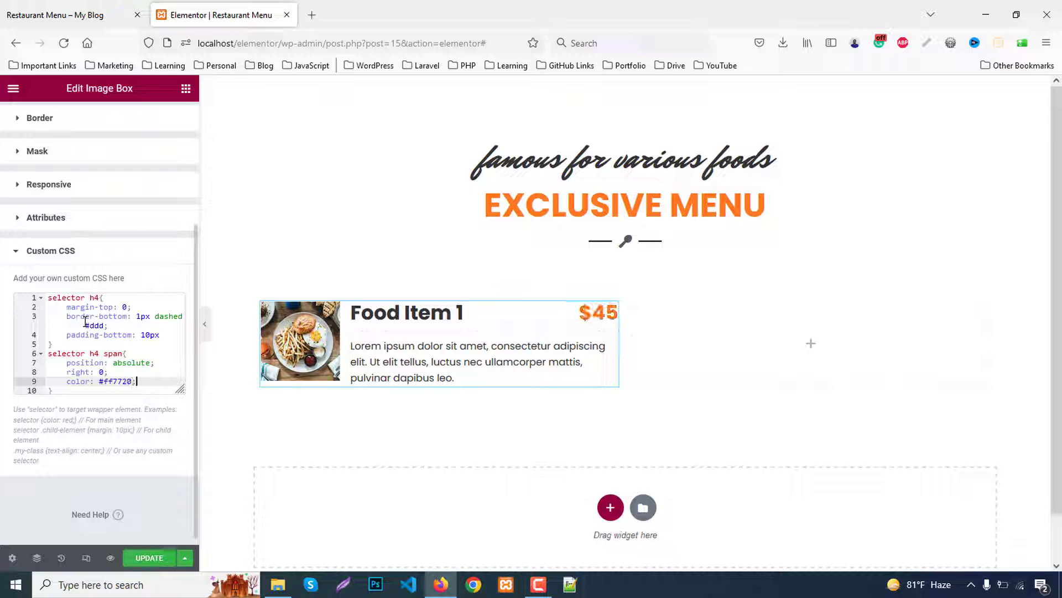
# Set the price's font-size to 25px in the h4 span rule
pyautogui.press('Return')
pyautogui.write('font-s')
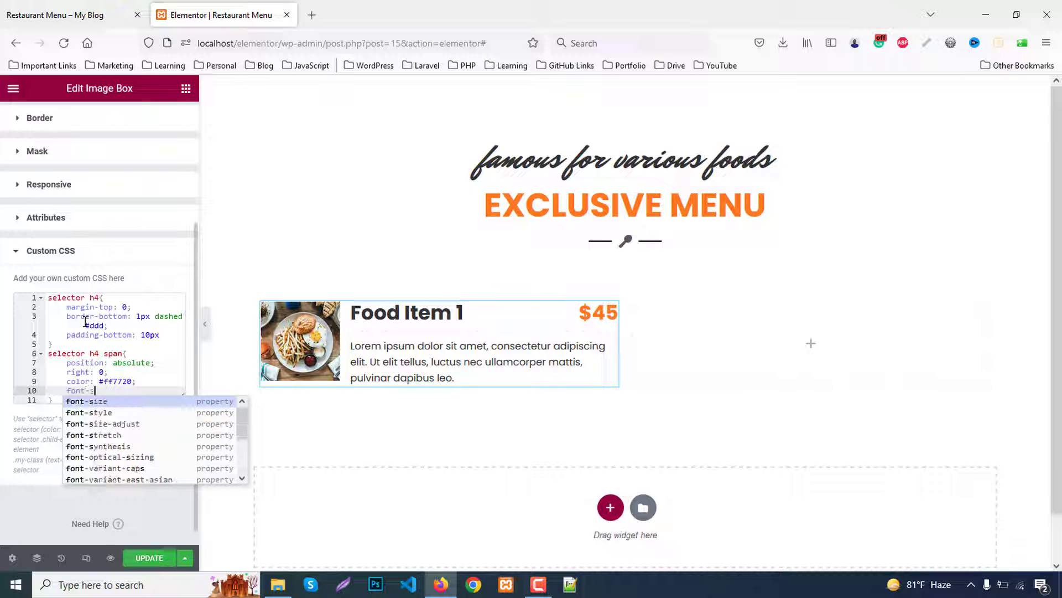
pyautogui.press('Return')
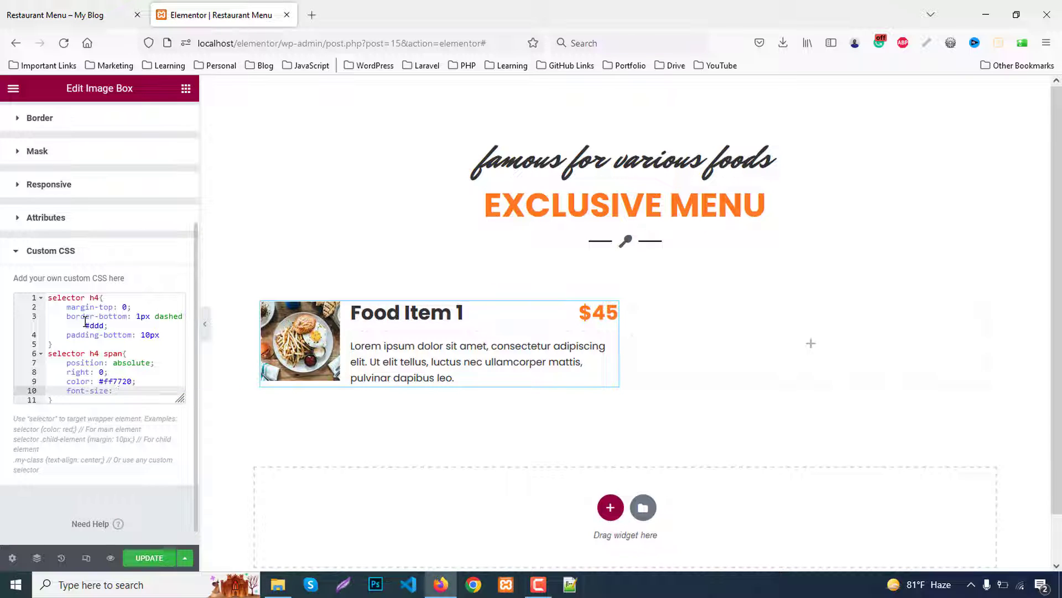
pyautogui.write('20px')
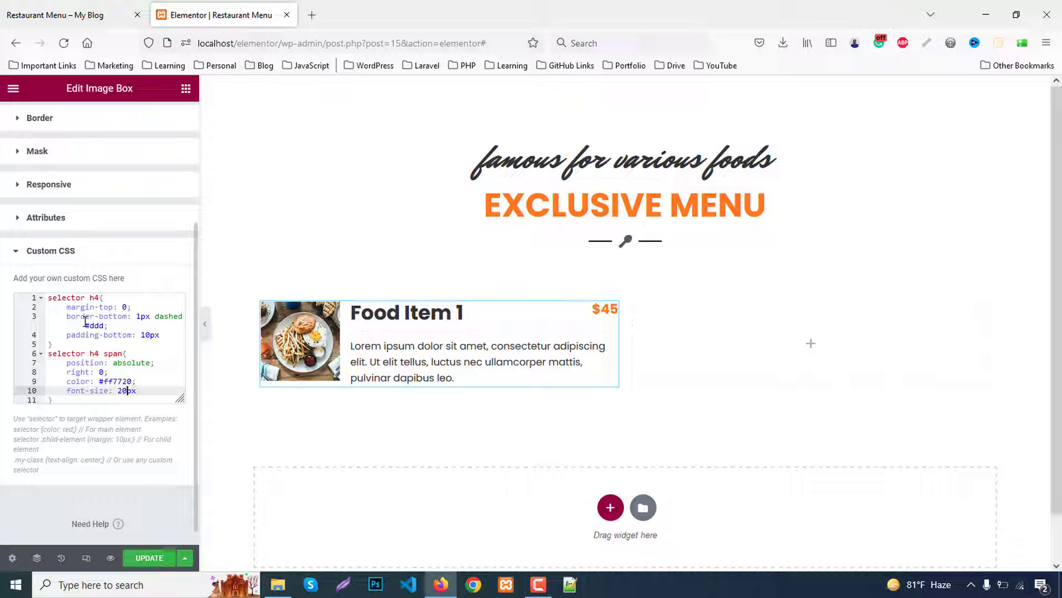
pyautogui.press('BackSpace')
pyautogui.write('5')
pyautogui.press('End')
pyautogui.write(';')
# Make the price italic by adding font-style: italic to the h4 span rule
pyautogui.press('Return')
pyautogui.write('font')
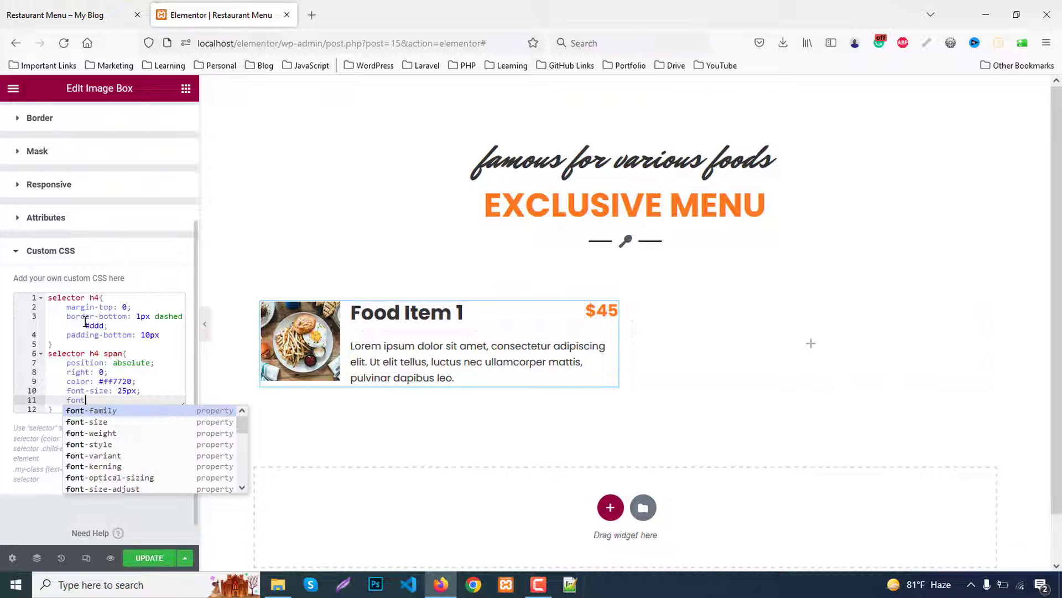
pyautogui.write('-sty')
pyautogui.press('Return')
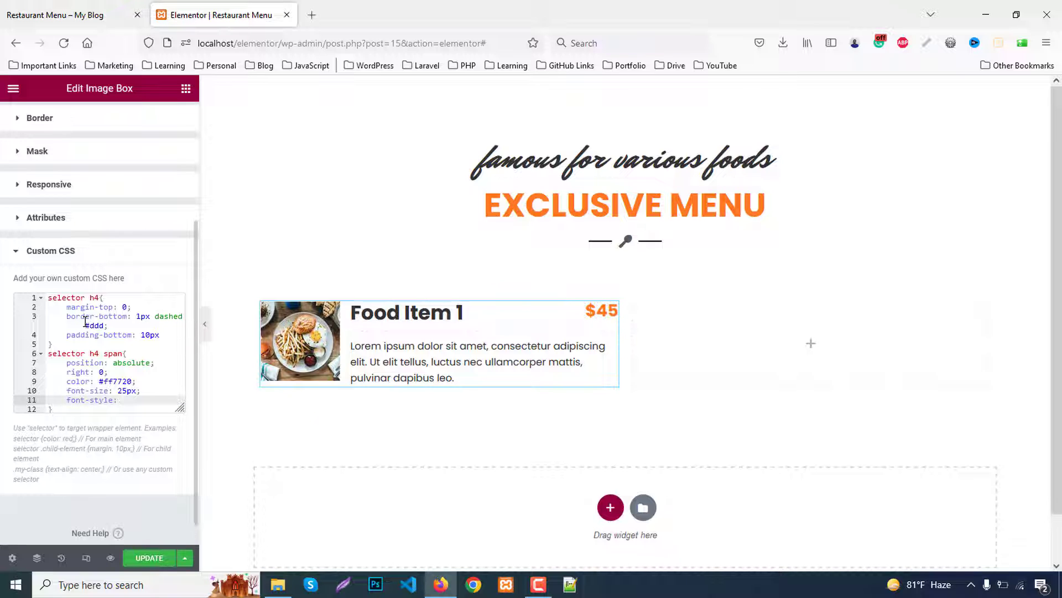
pyautogui.write('ita')
pyautogui.press('Return')
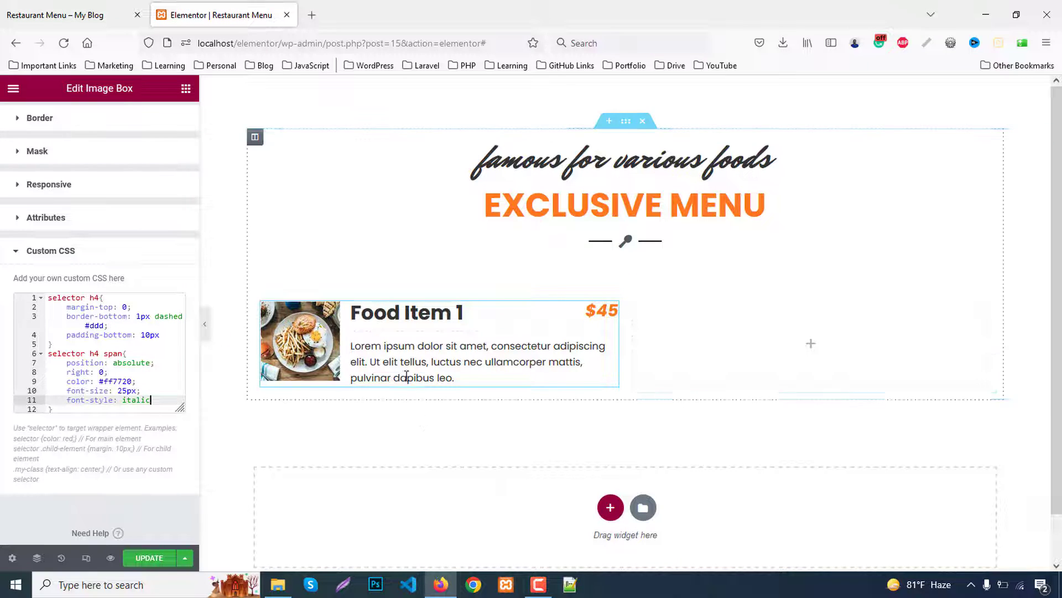
# Add a "selector:hover img" rule below the h4 span rule with border-radius: 50%
pyautogui.scroll(-1, 106, 346)
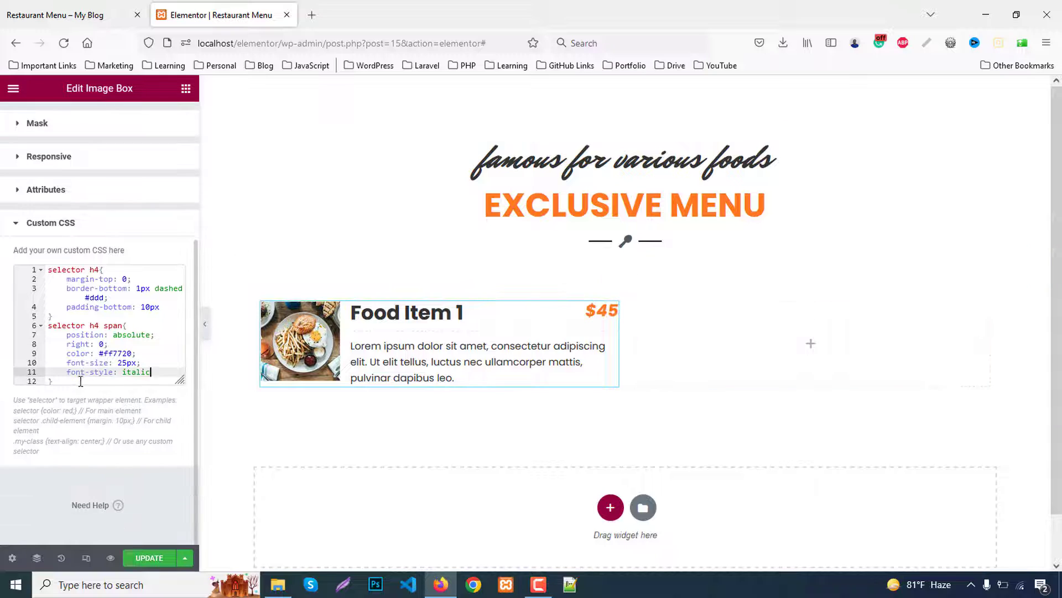
pyautogui.click(79, 381)
pyautogui.press('Return')
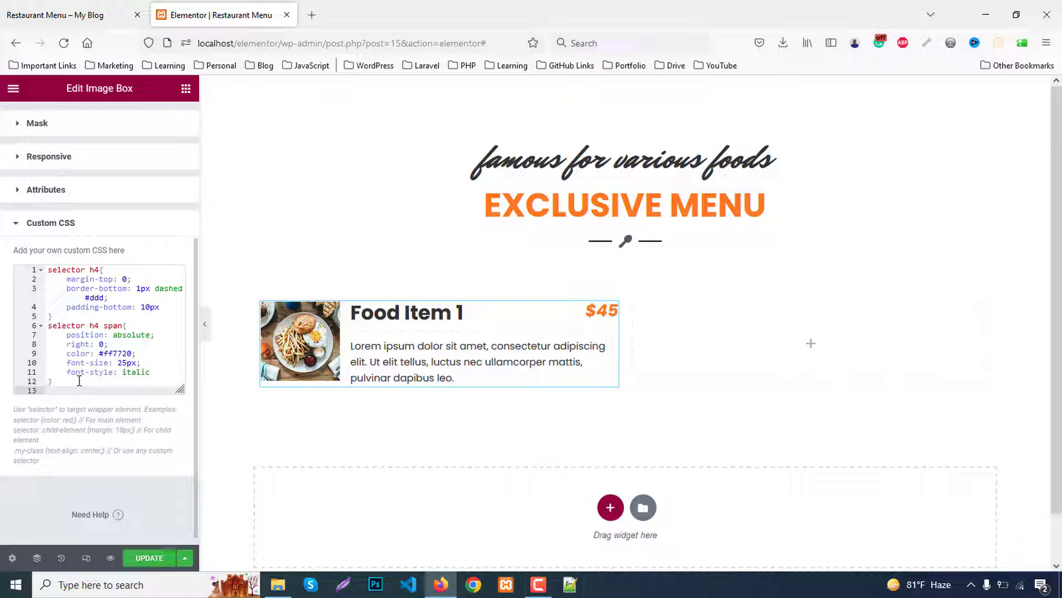
pyautogui.write('selector:')
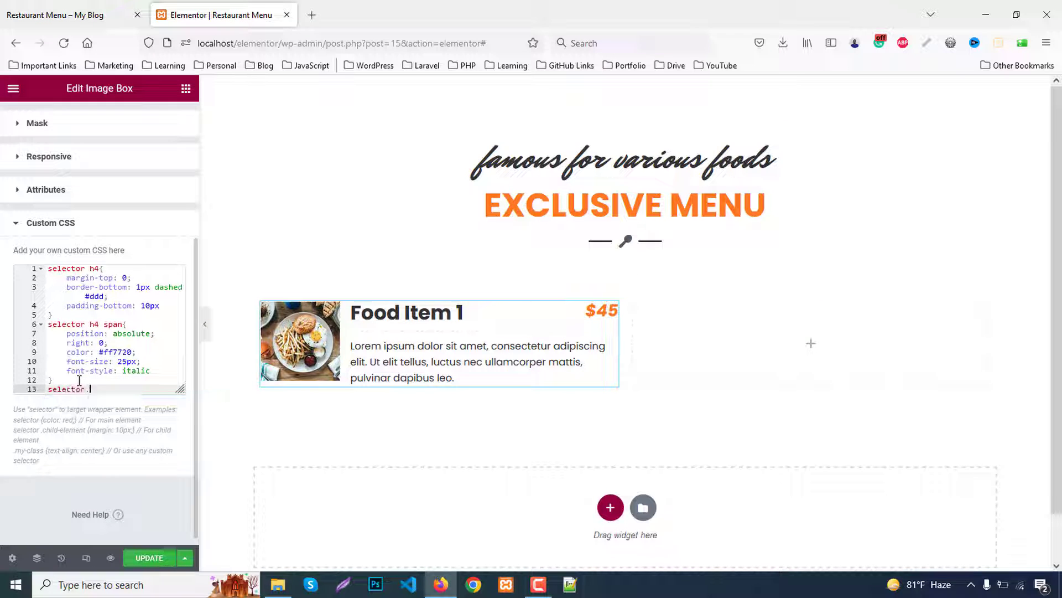
pyautogui.write('hover img{')
pyautogui.press('Return')
pyautogui.write('bor')
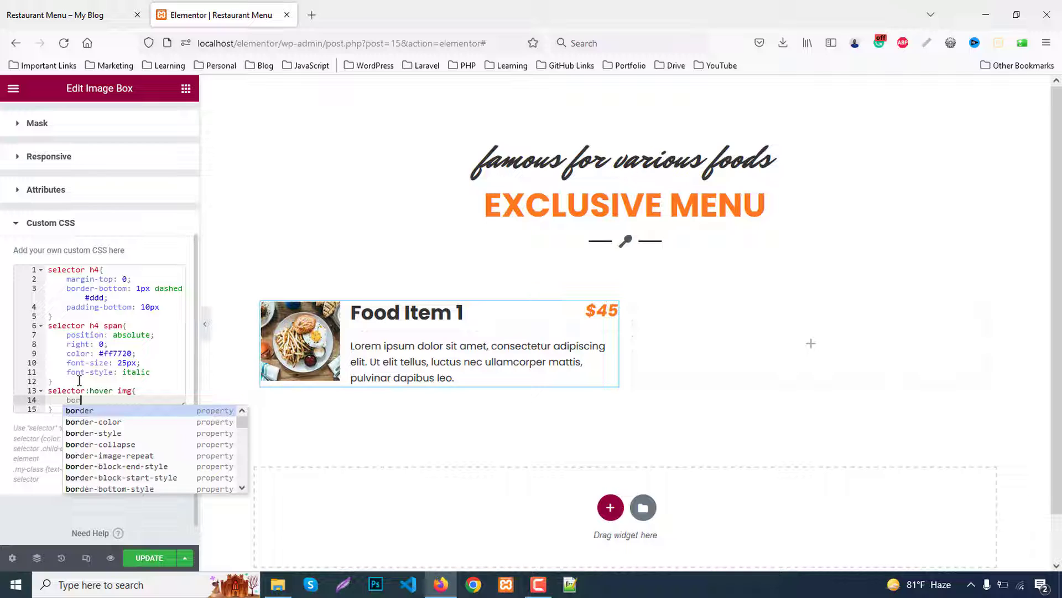
pyautogui.write('der-ra')
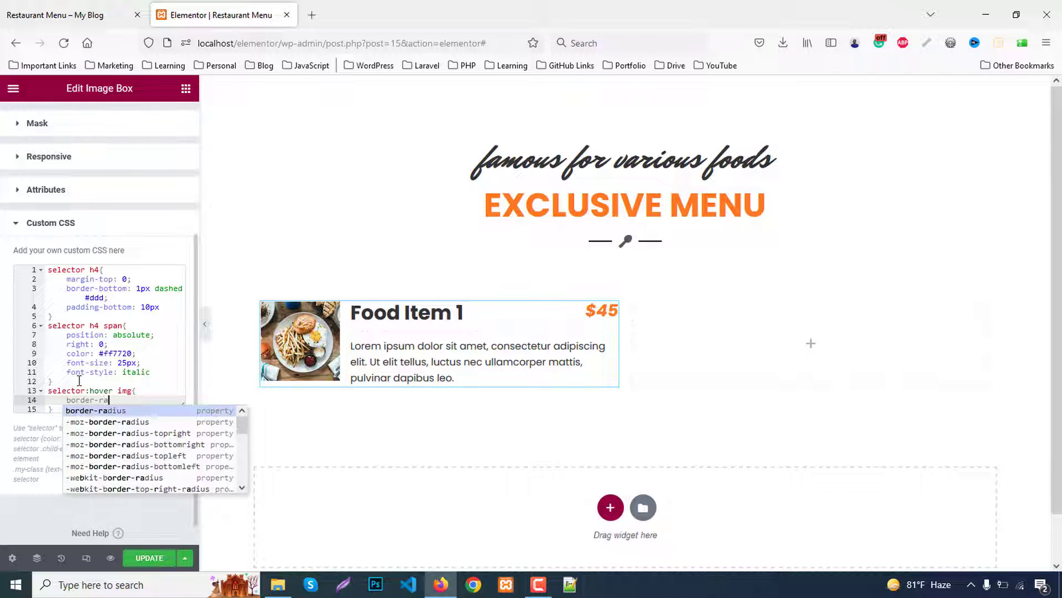
pyautogui.press('Return')
pyautogui.write(': 50%')
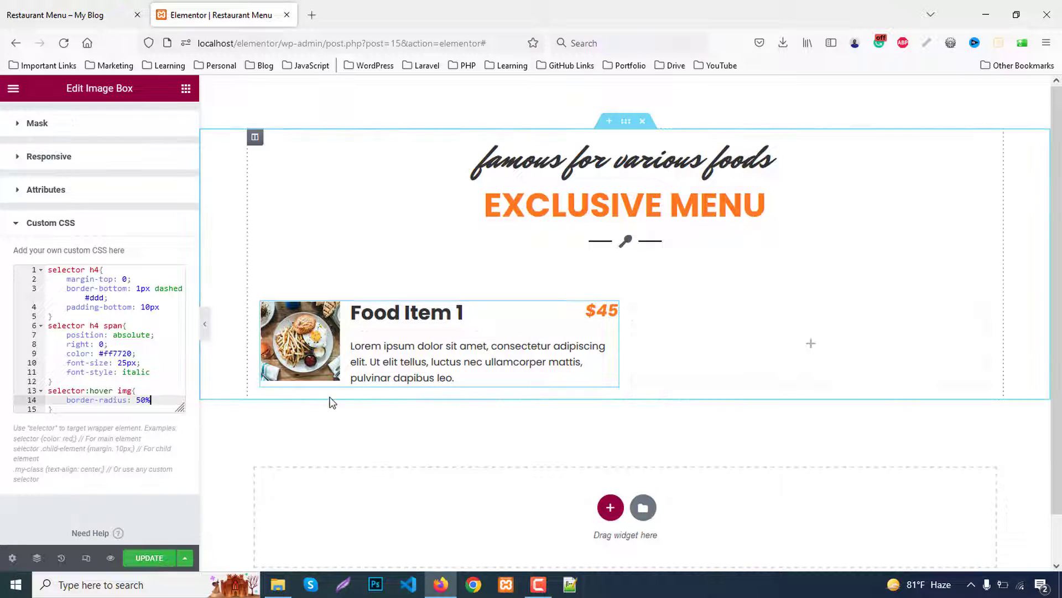
# Add a "selector" rule at the end of the custom CSS with border-bottom: 1px solid #ddd
pyautogui.scroll(-1, 33, 384)
pyautogui.click(55, 381)
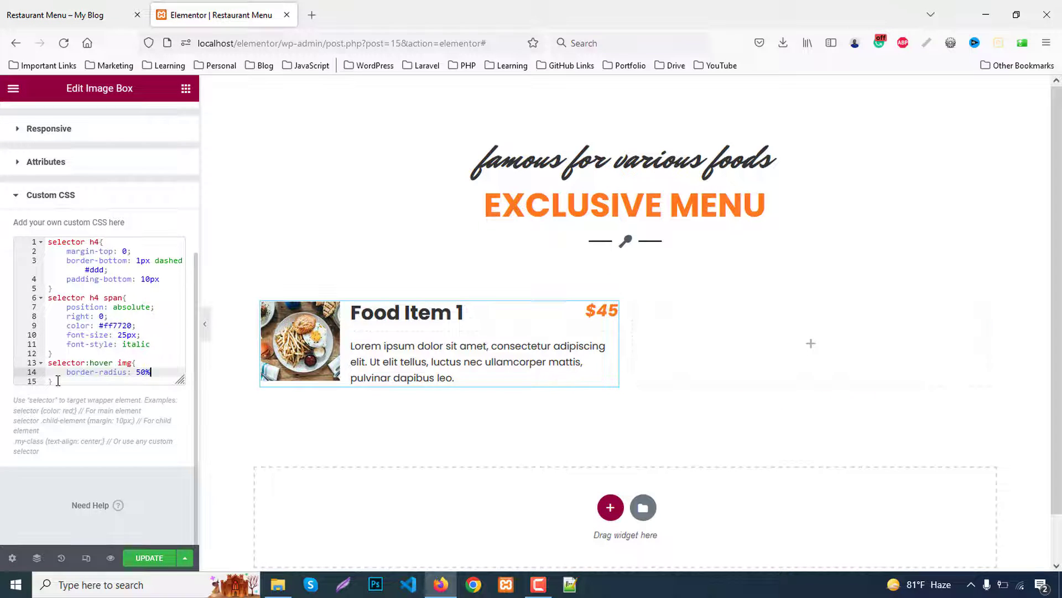
pyautogui.press('Return')
pyautogui.write('sele')
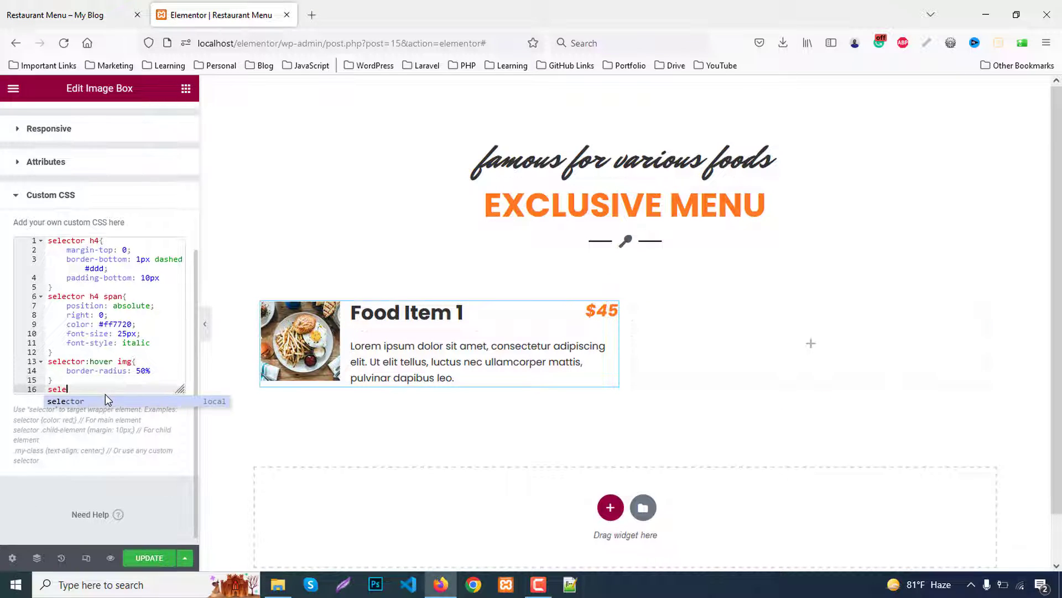
pyautogui.press('Return')
pyautogui.write('{')
pyautogui.press('Return')
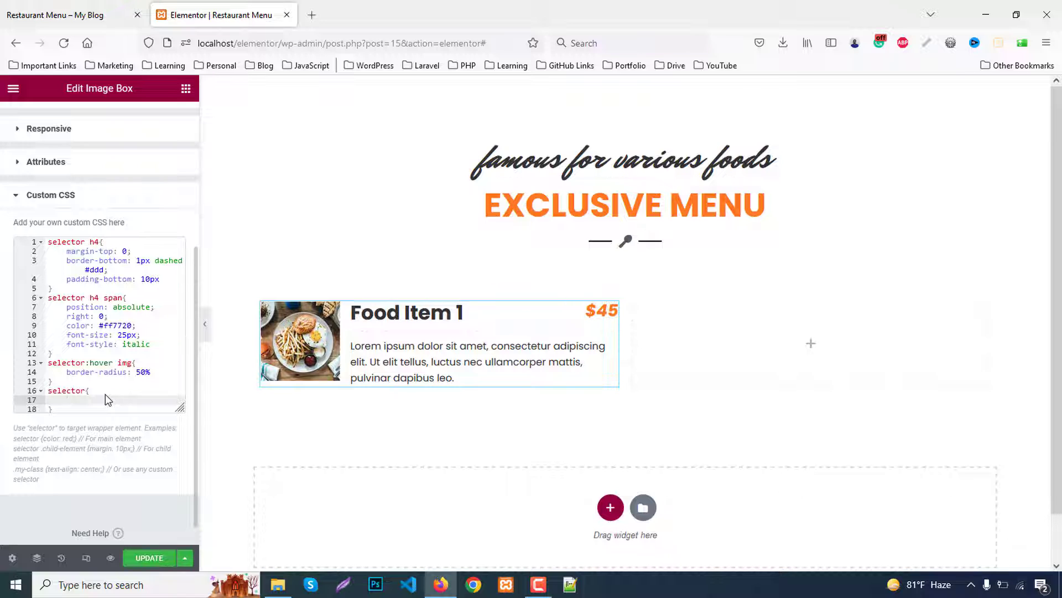
pyautogui.write('border')
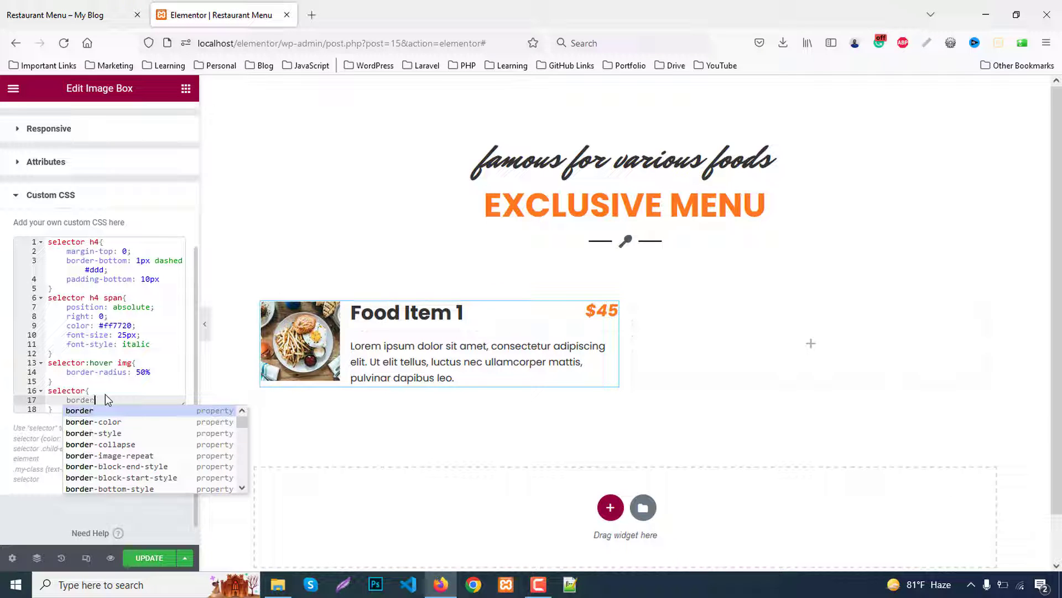
pyautogui.write('-bottom')
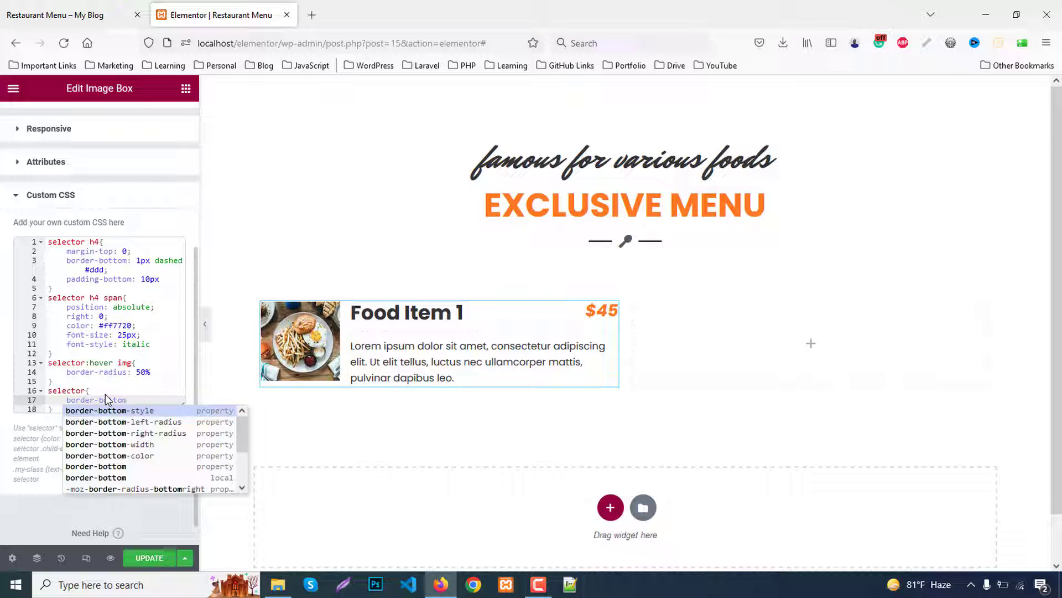
pyautogui.write(': 1px sa')
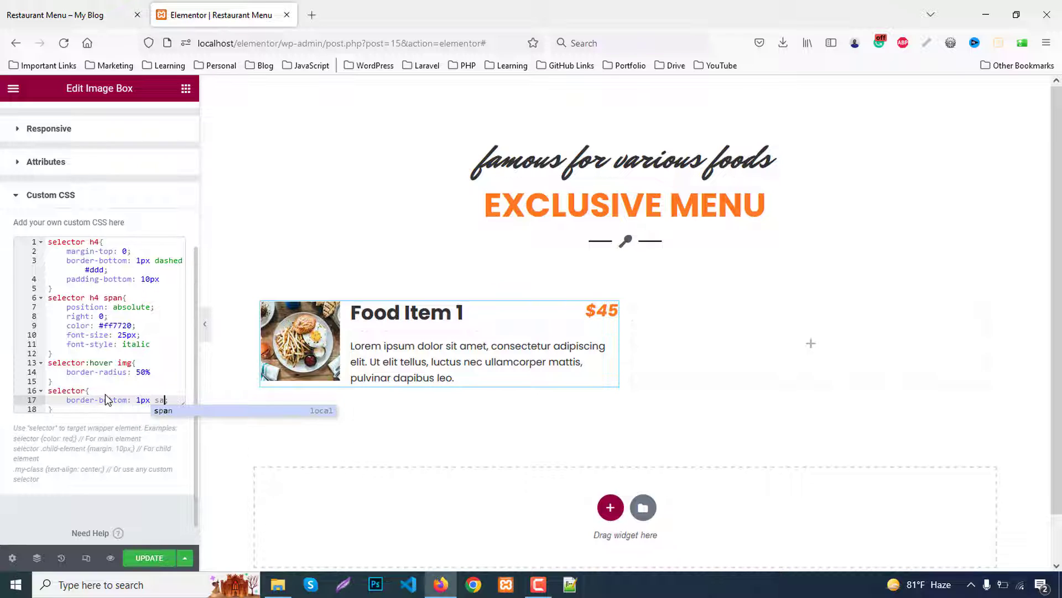
pyautogui.press('BackSpace')
pyautogui.write('sc')
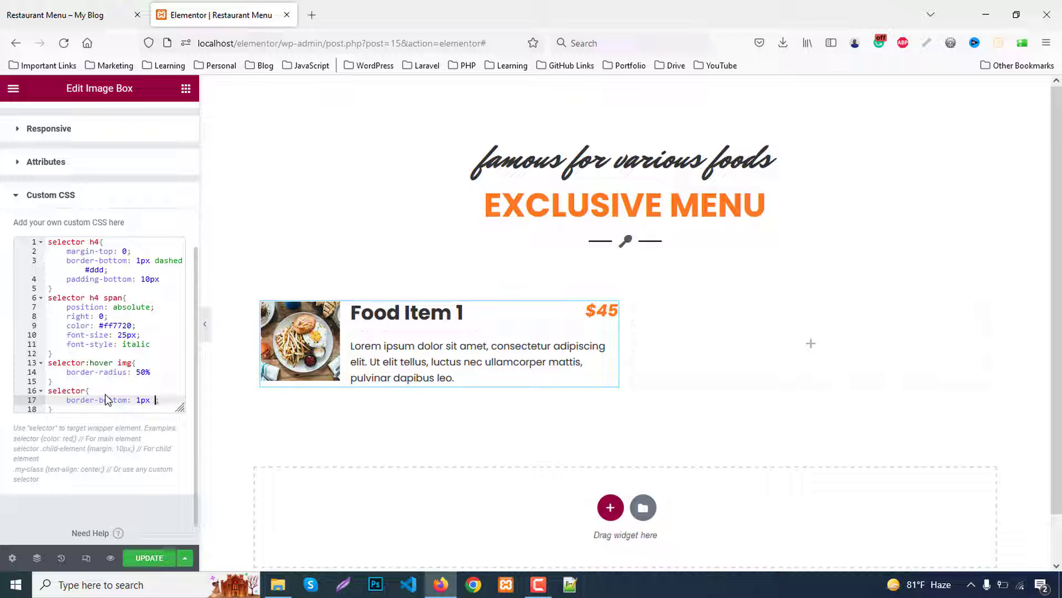
pyautogui.write('solid #d')
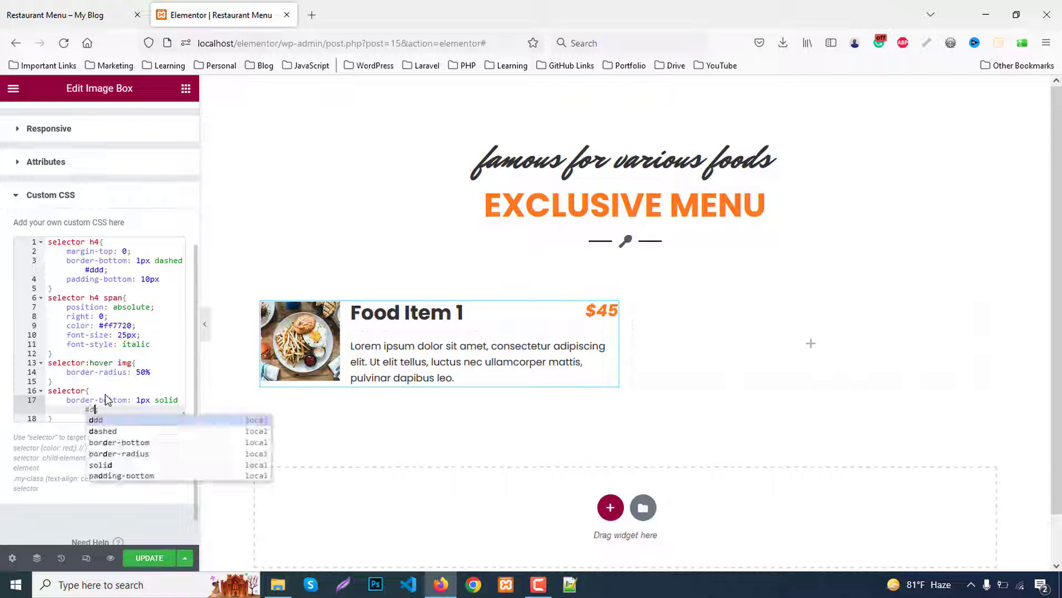
pyautogui.write('dd')
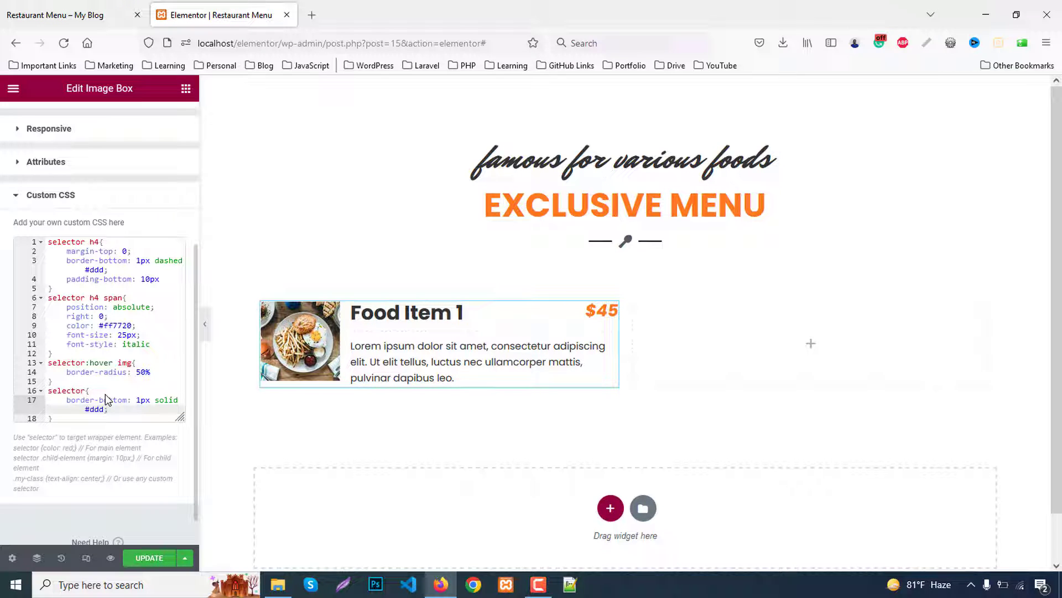
# Add padding-bottom: 30px to the last selector rule and preview the food item with the editing panel hidden
pyautogui.write(';')
pyautogui.press('Return')
pyautogui.write('pa')
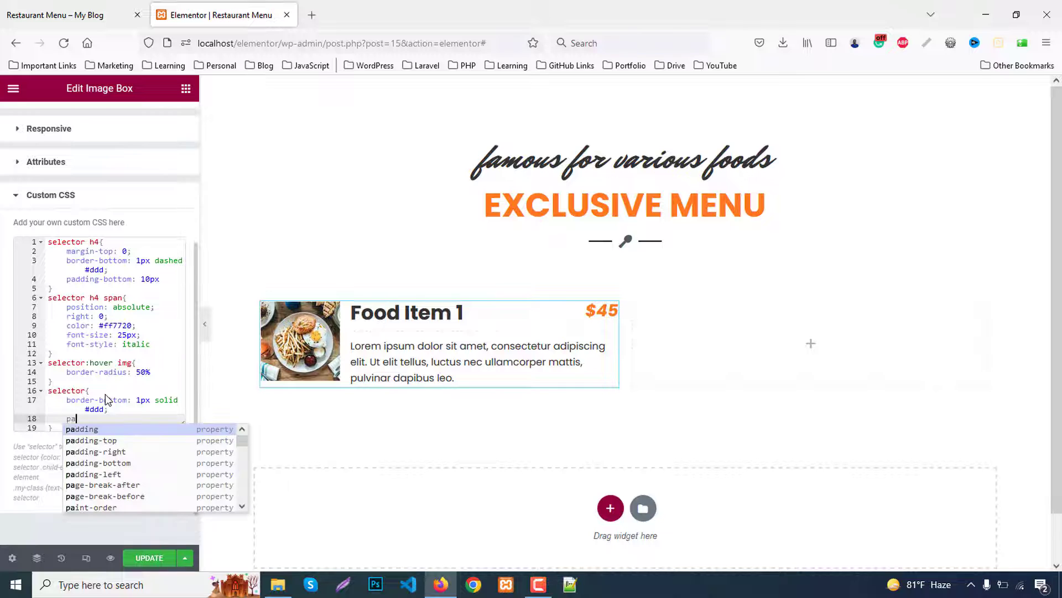
pyautogui.press('Down')
pyautogui.press('Return')
pyautogui.write('30')
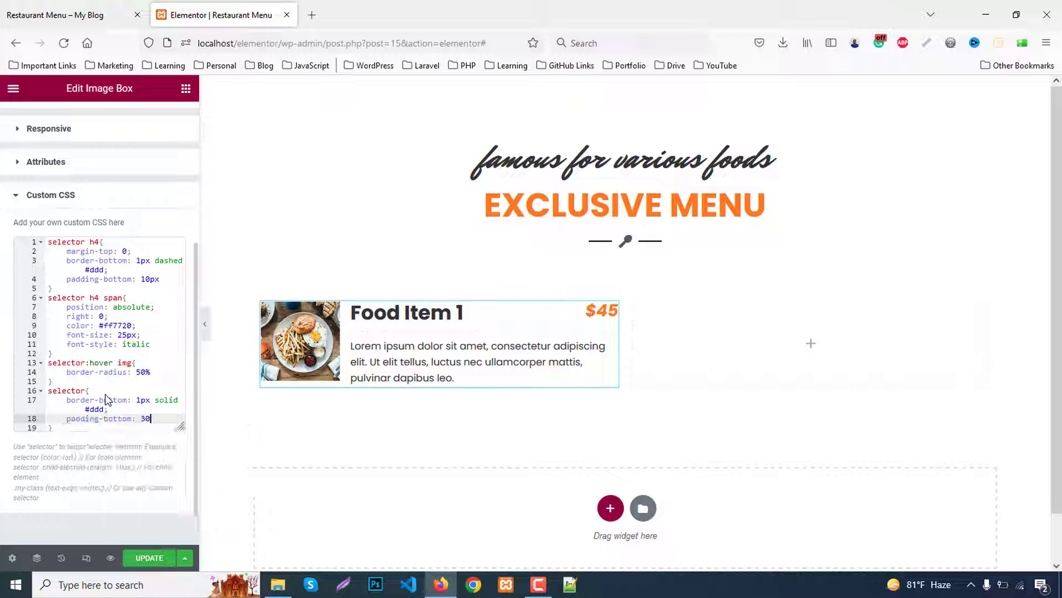
pyautogui.write('px')
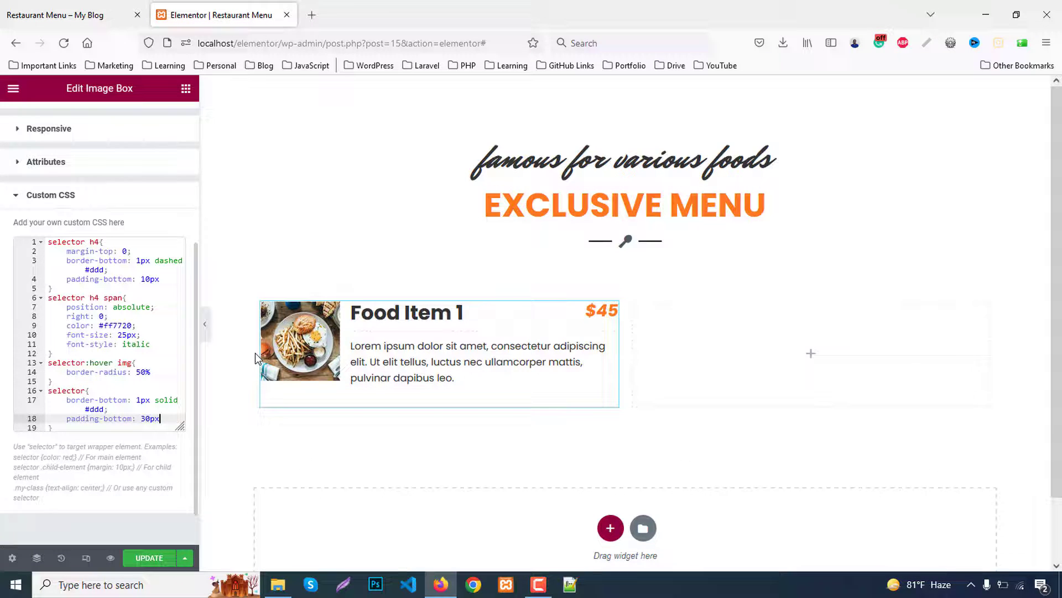
pyautogui.click(204, 326)
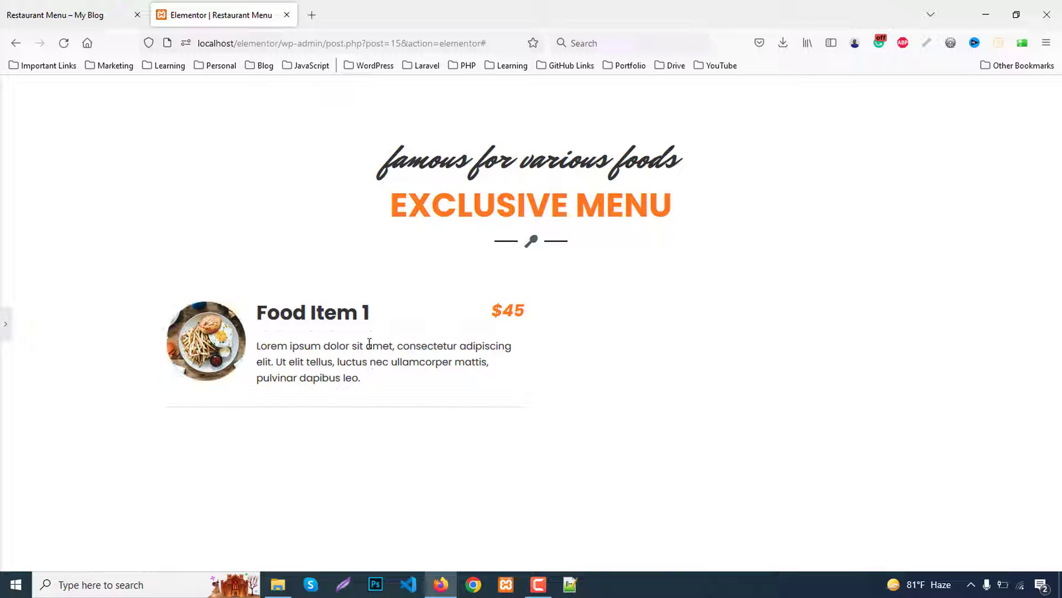
pyautogui.click(4, 322)
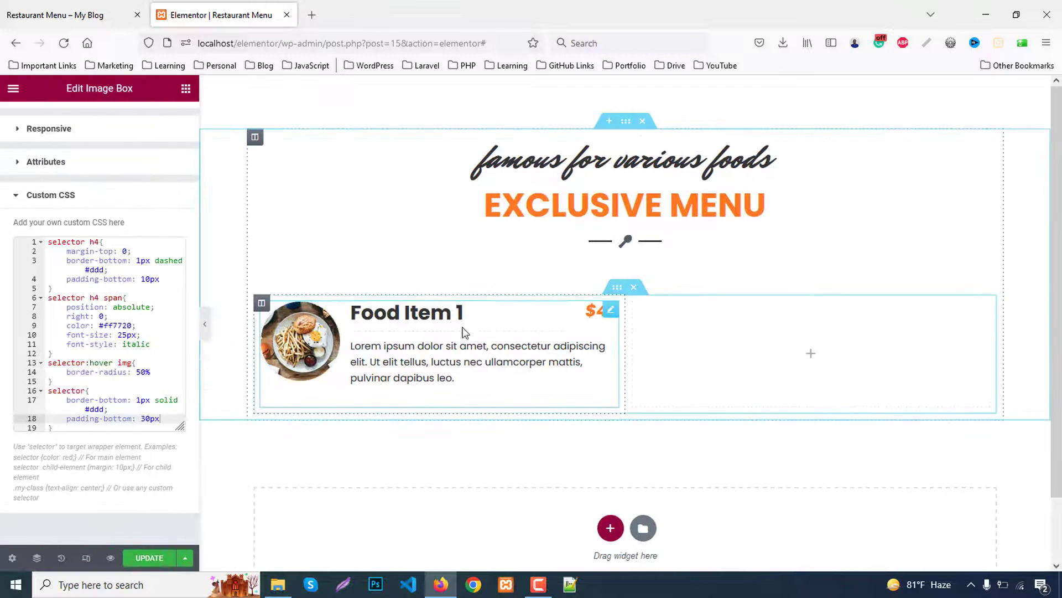
# Duplicate the Food Item 1 image box three times within its column
pyautogui.rightClick(408, 266)
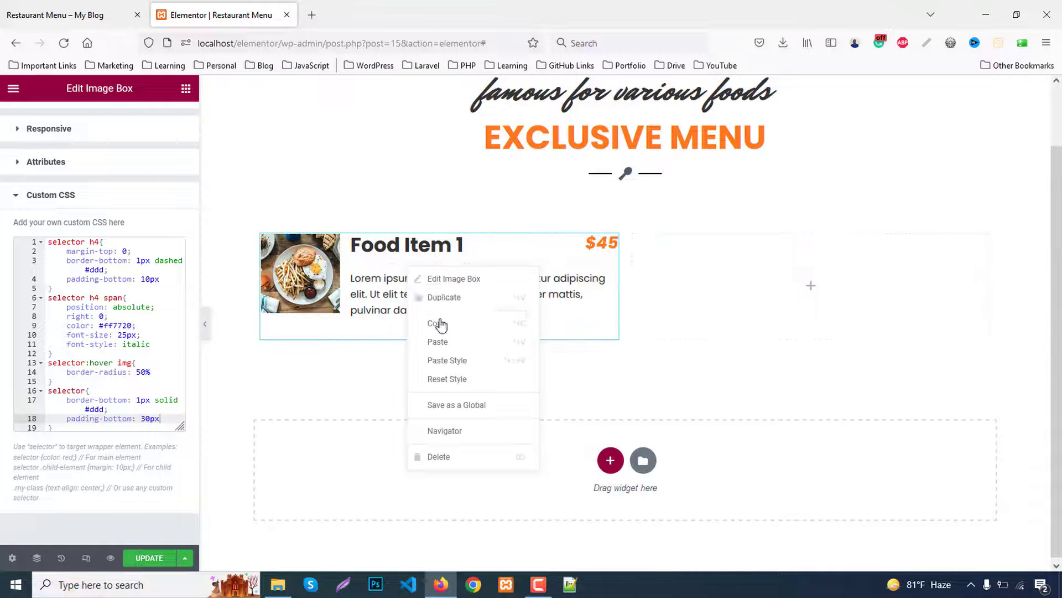
pyautogui.click(437, 297)
pyautogui.rightClick(447, 274)
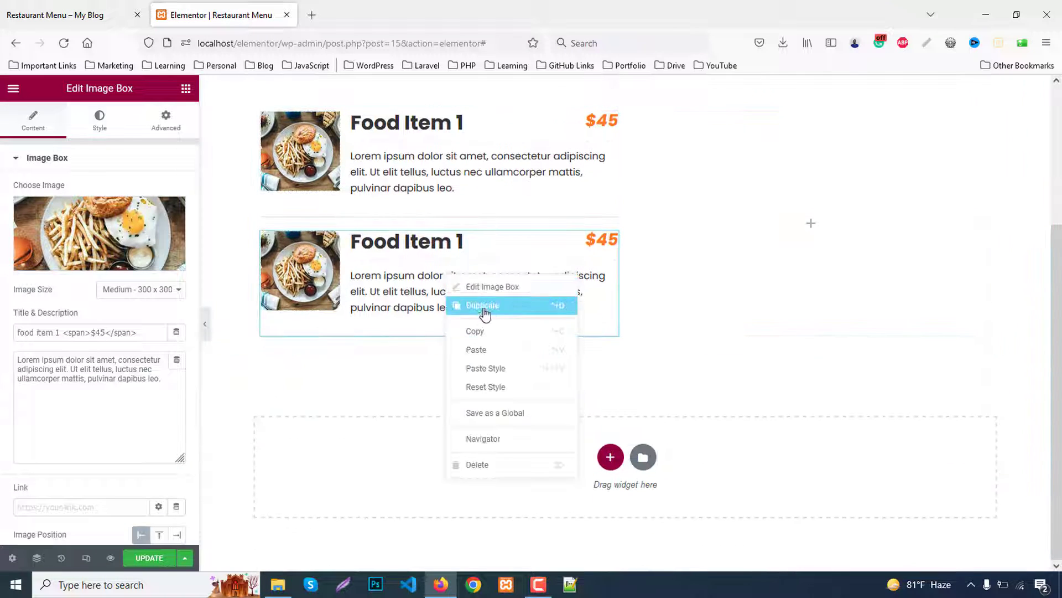
pyautogui.click(487, 308)
pyautogui.scroll(-2, 439, 277)
pyautogui.rightClick(440, 276)
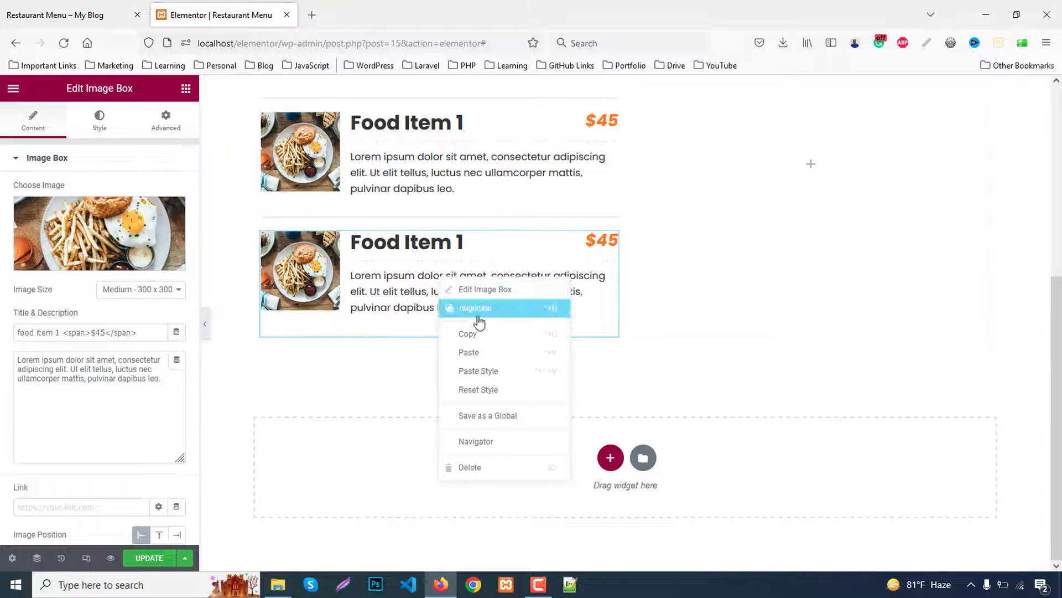
pyautogui.click(477, 308)
# Duplicate the column of food items and delete the empty column beside it
pyautogui.scroll(4, 531, 263)
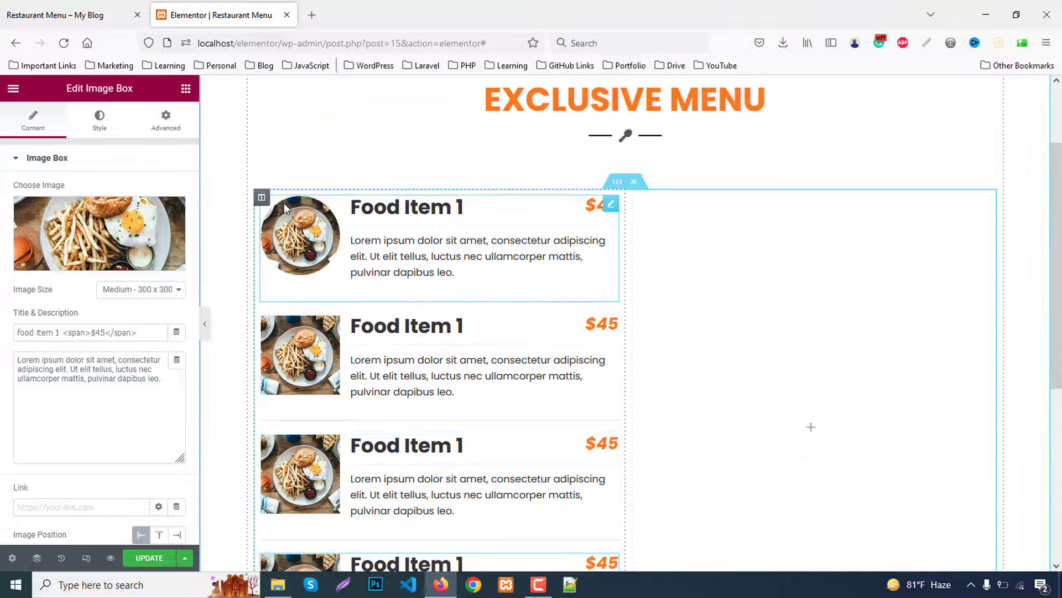
pyautogui.rightClick(263, 200)
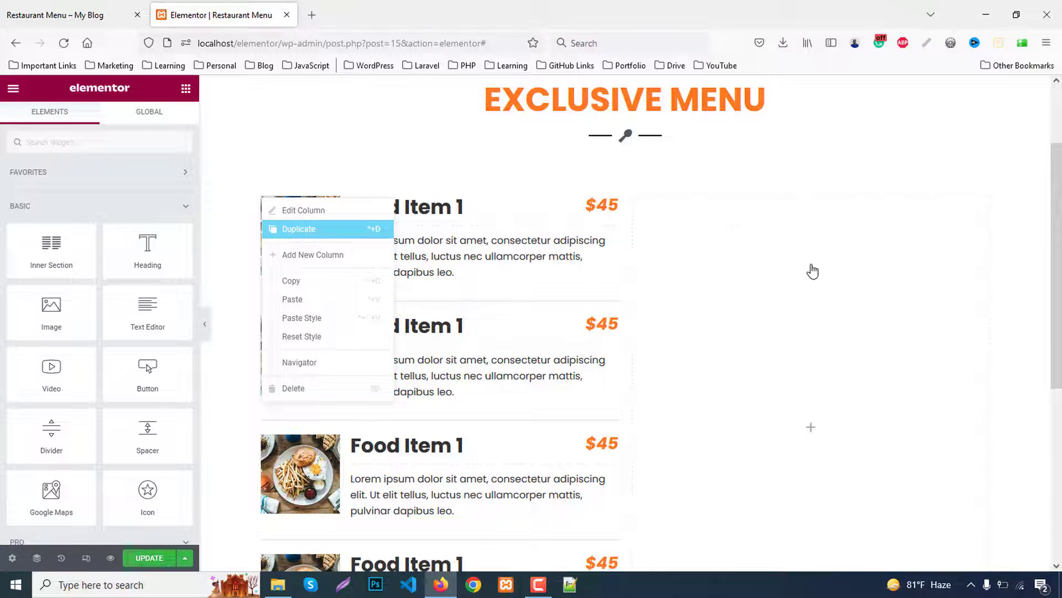
pyautogui.hotkey('ctrl', 'd')
pyautogui.rightClick(761, 200)
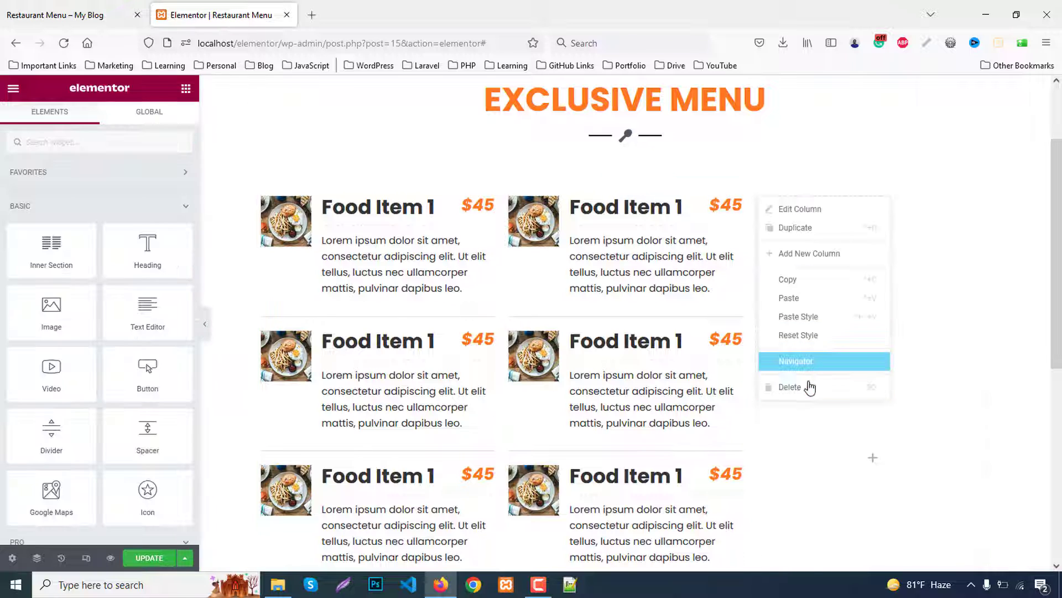
pyautogui.click(808, 385)
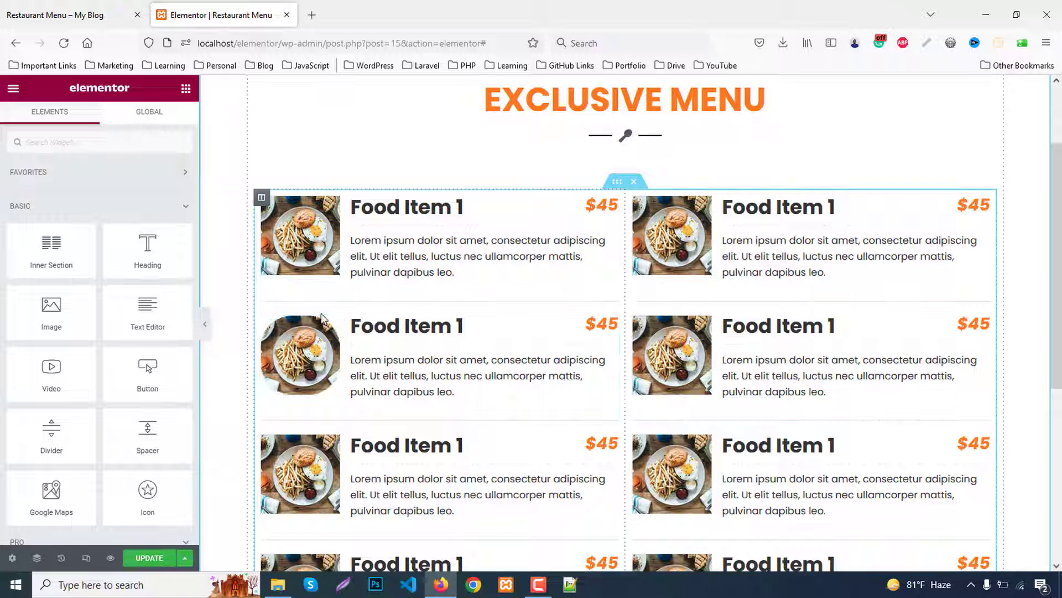
# Preview both columns of food items with the editing panel hidden
pyautogui.click(205, 324)
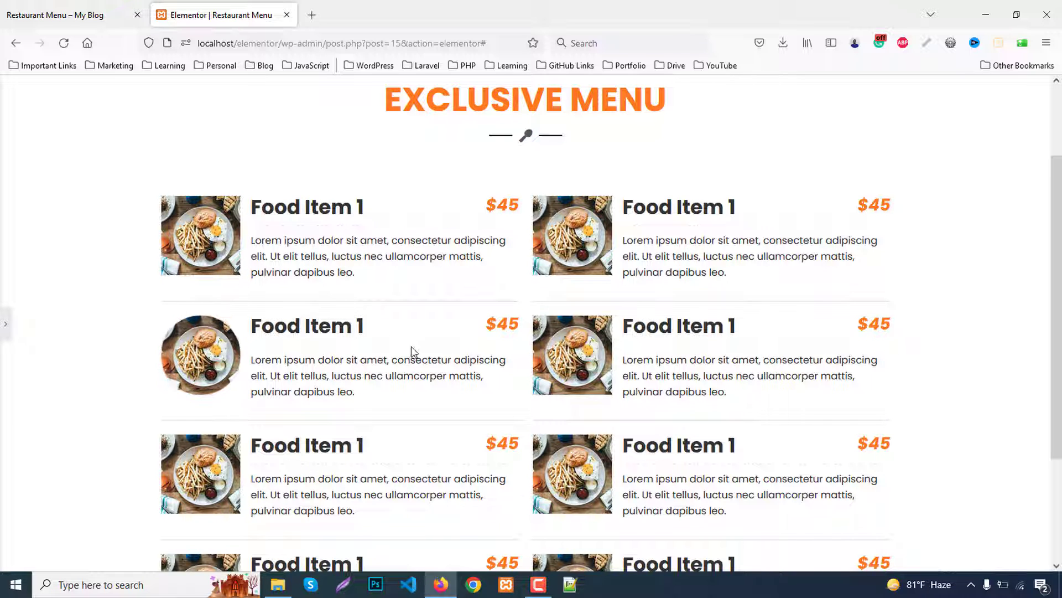
pyautogui.scroll(-3, 410, 349)
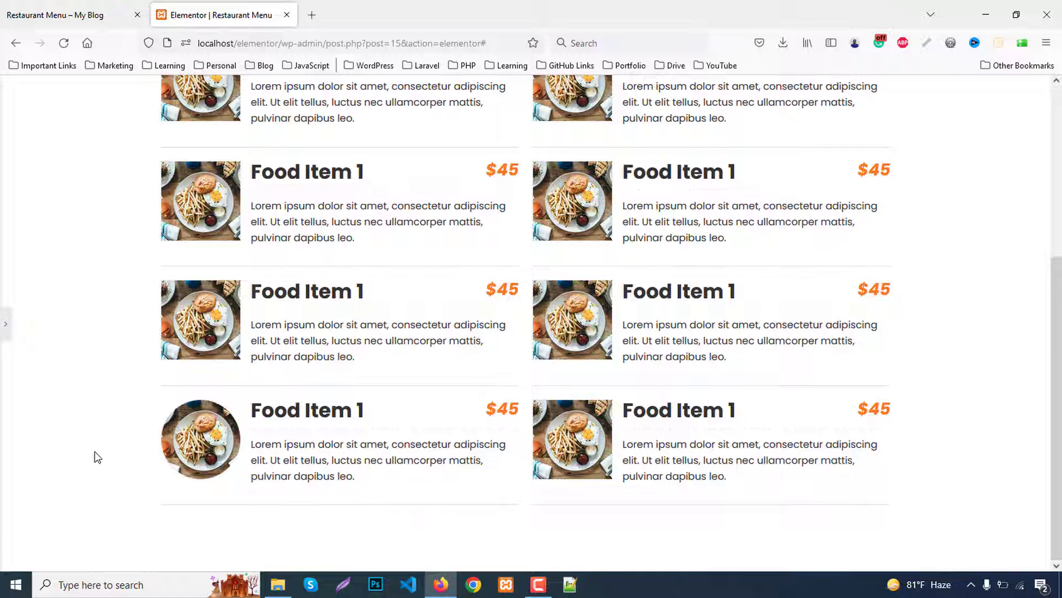
pyautogui.scroll(4, 67, 443)
pyautogui.click(6, 326)
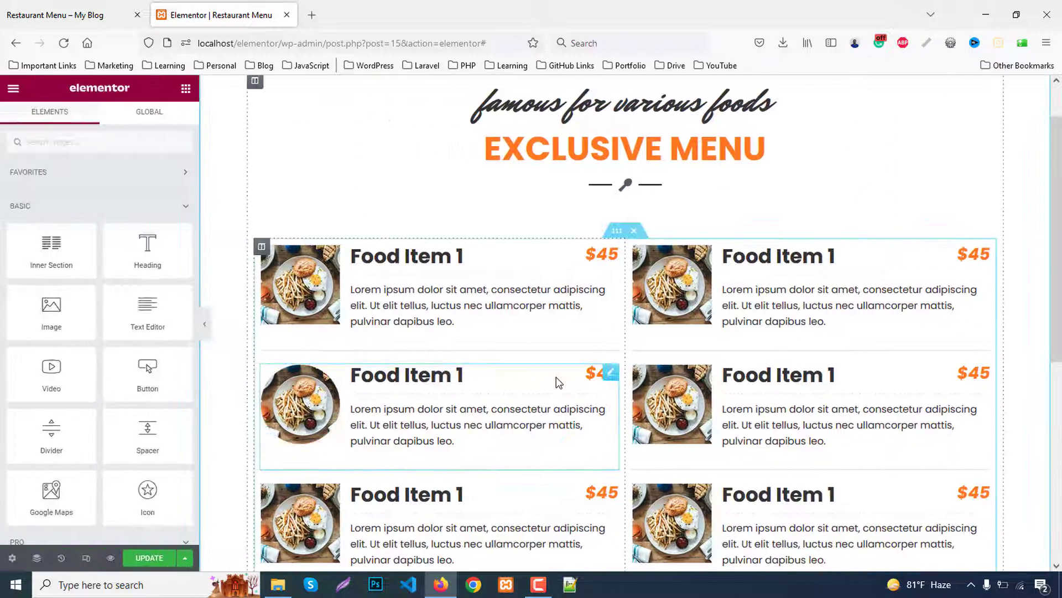
# Unlink the margins of the second image box in the first column, set its top and bottom margins to 30 px, and hide the editing panel
pyautogui.scroll(-2, 559, 382)
pyautogui.click(612, 238)
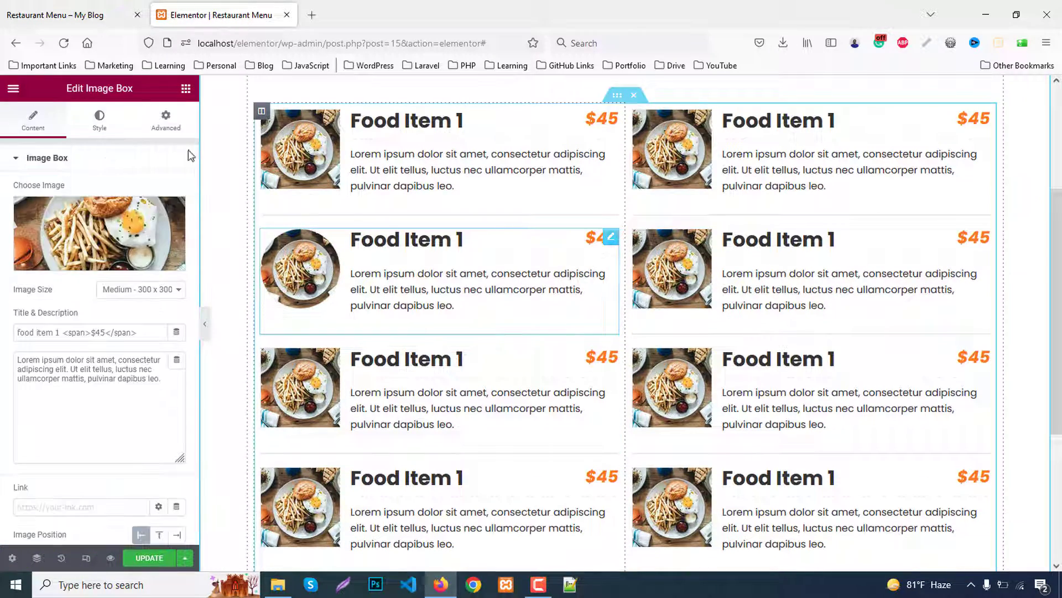
pyautogui.click(167, 121)
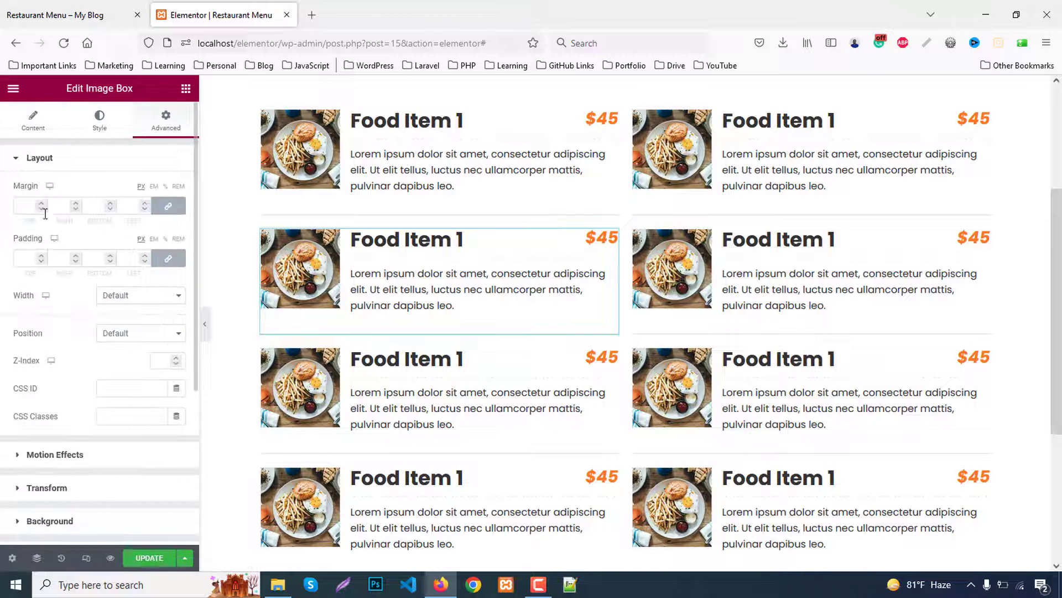
pyautogui.click(167, 206)
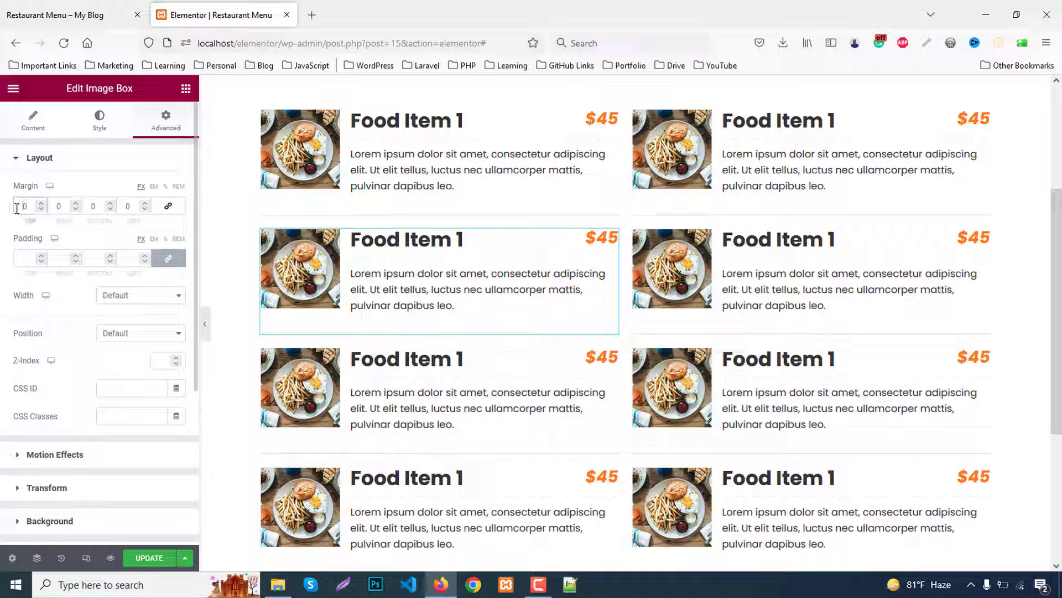
pyautogui.write('30')
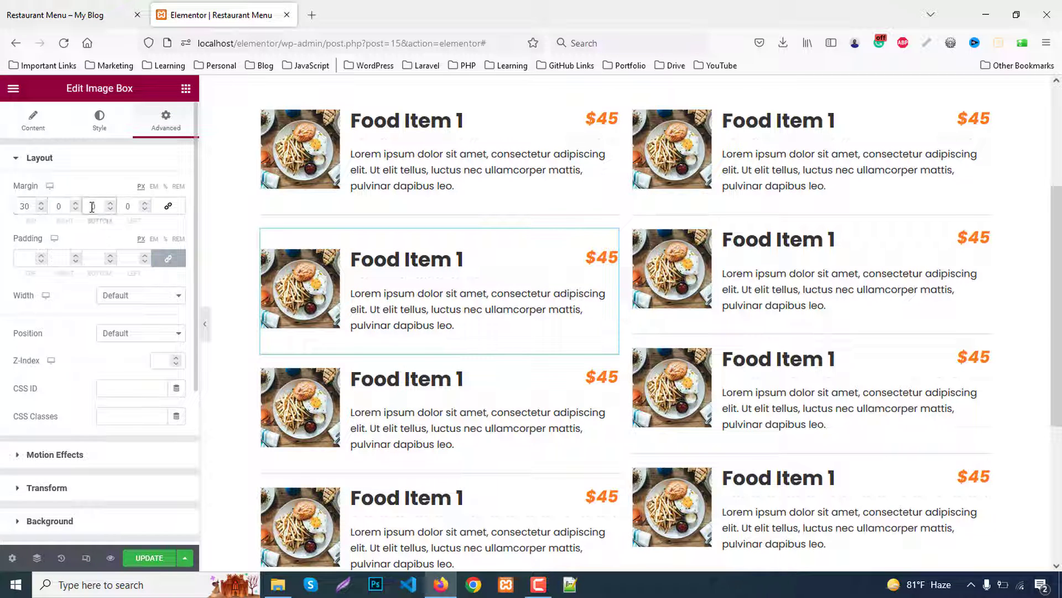
pyautogui.write('30')
pyautogui.click(204, 325)
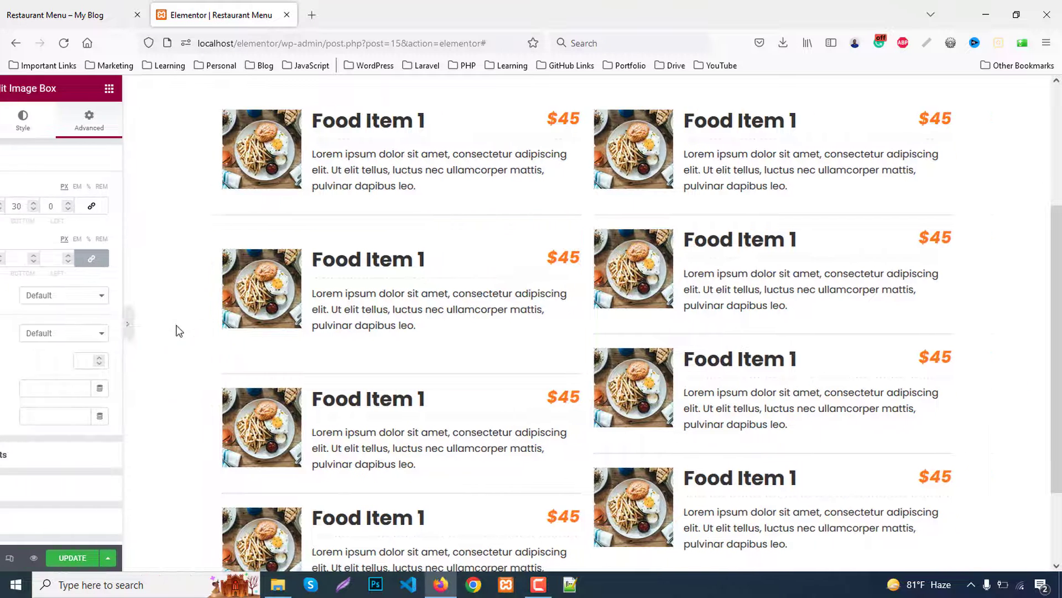
# Unlink the margins of the third image box in the first column and set its top and bottom margins to 30 px
pyautogui.scroll(-2, 334, 275)
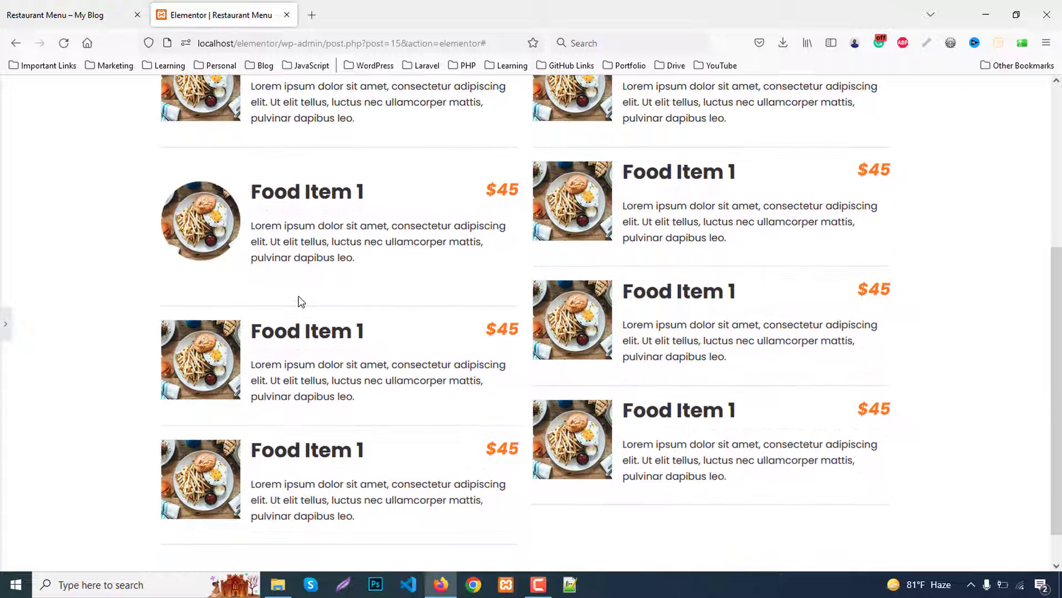
pyautogui.click(7, 329)
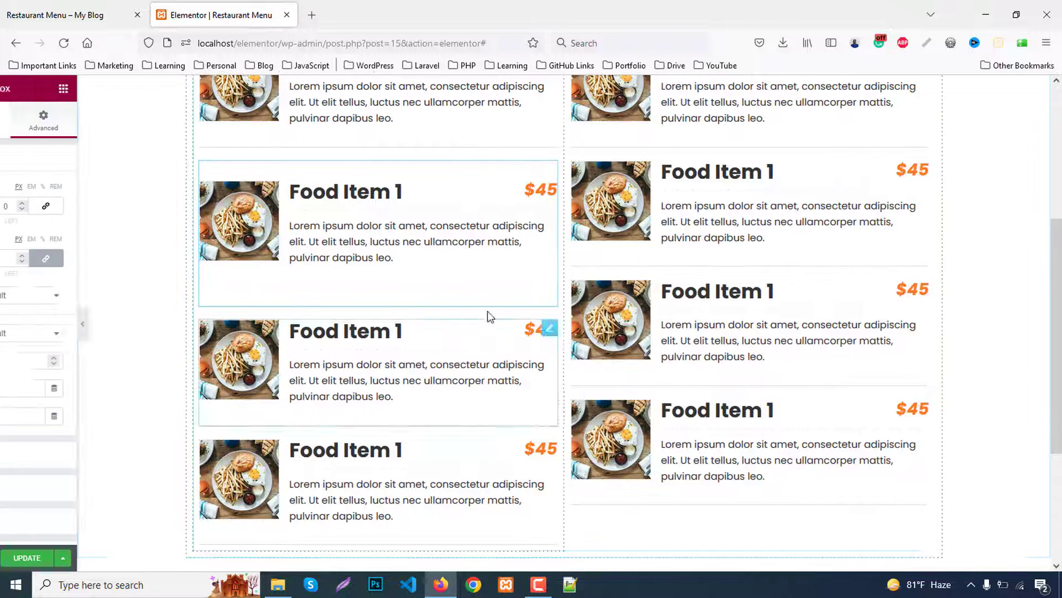
pyautogui.click(611, 325)
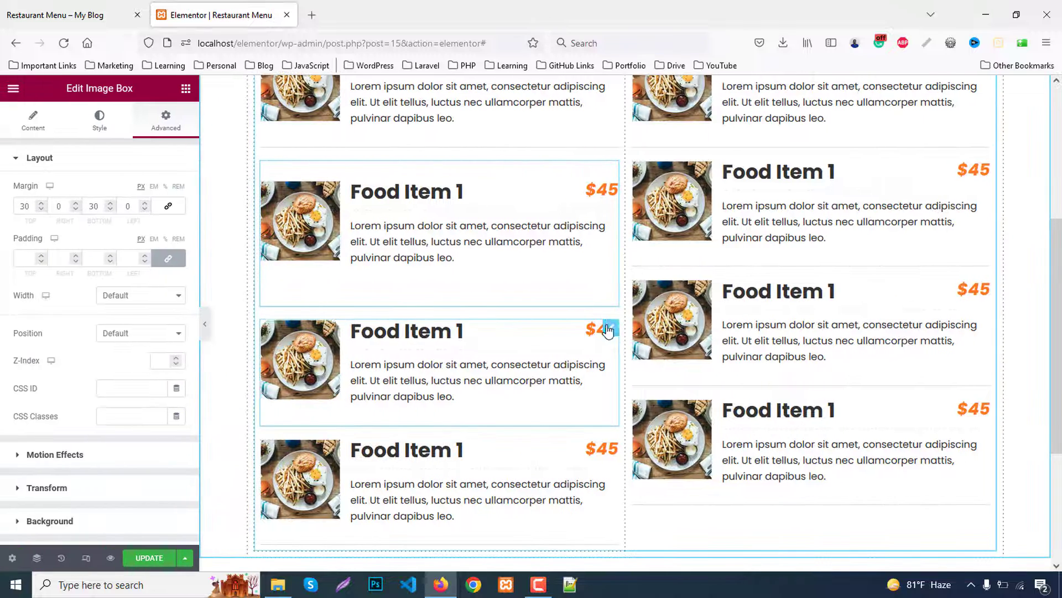
pyautogui.click(166, 121)
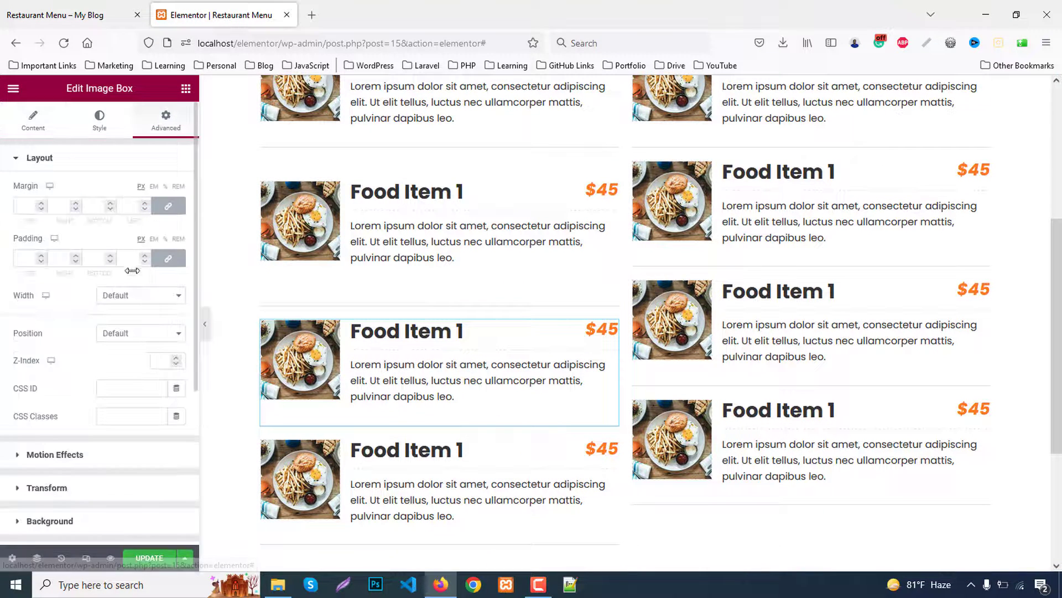
pyautogui.click(166, 210)
pyautogui.click(30, 206)
pyautogui.write('30')
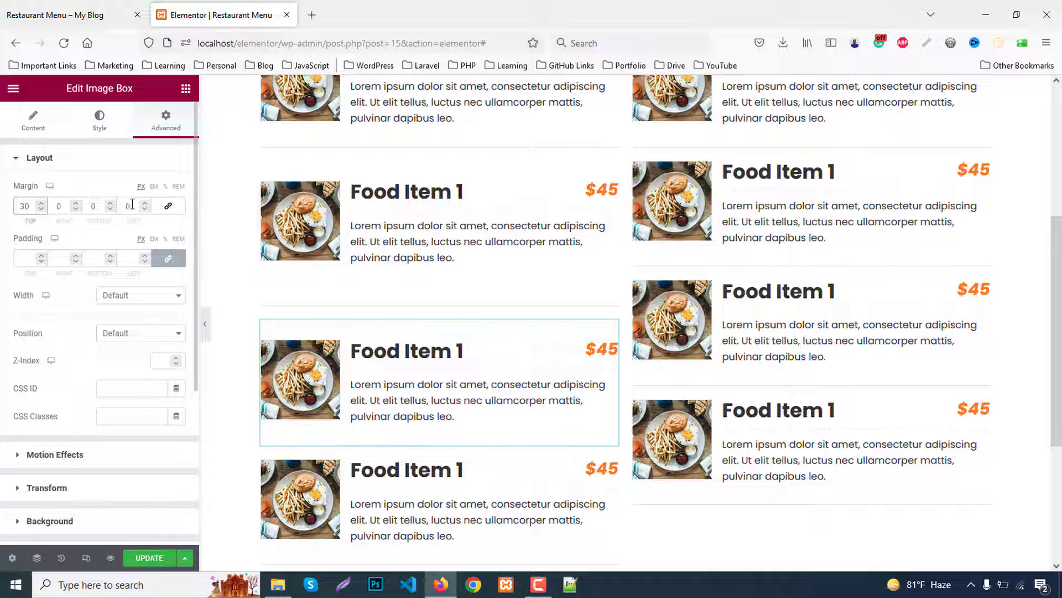
pyautogui.write('30')
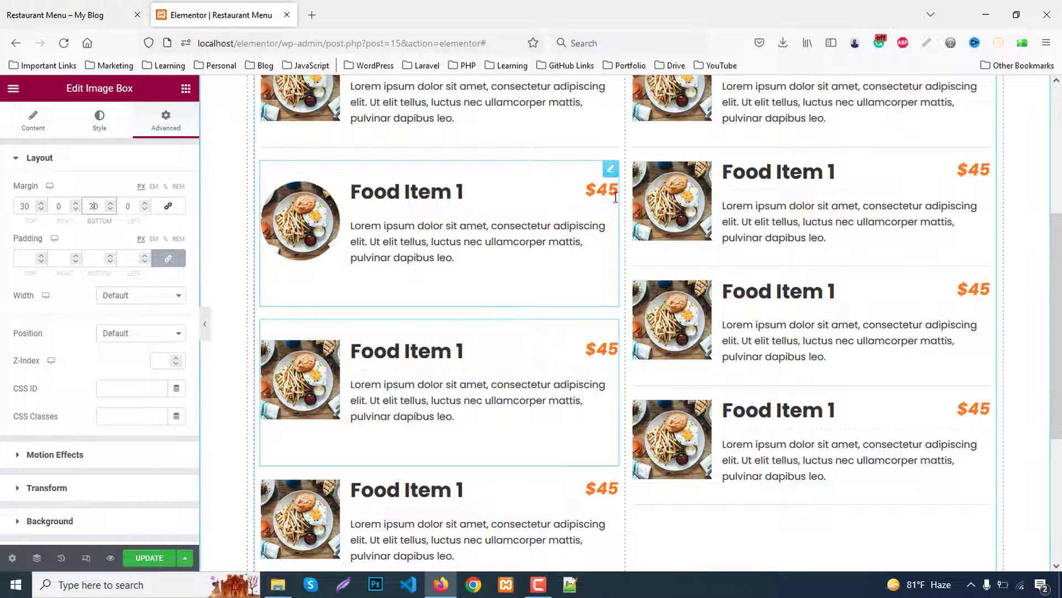
# Unlink the margins of the last image box in the first column and set its top margin to 30 px
pyautogui.scroll(-3, 557, 290)
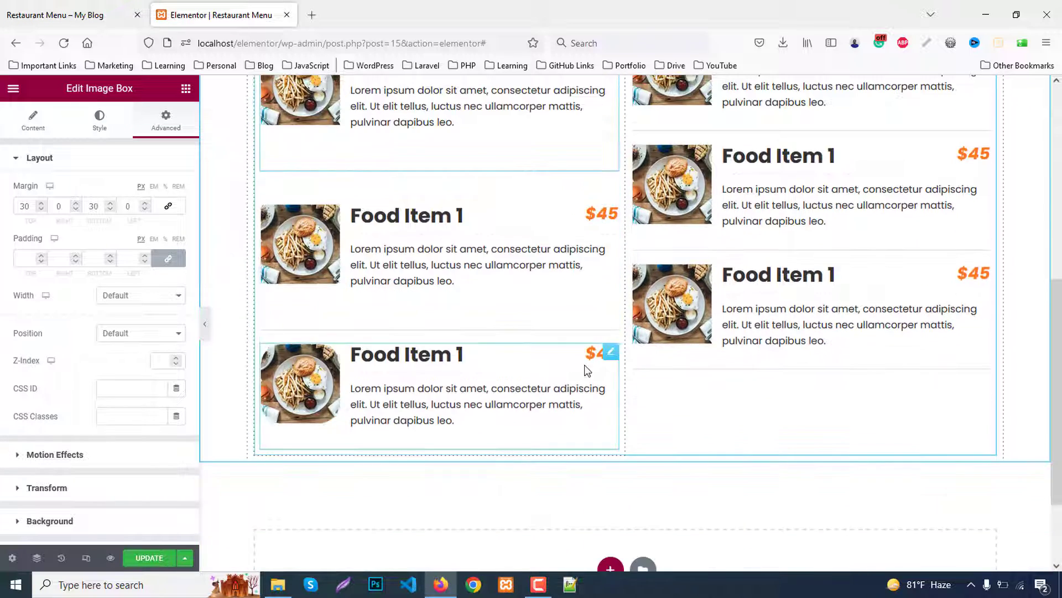
pyautogui.click(207, 330)
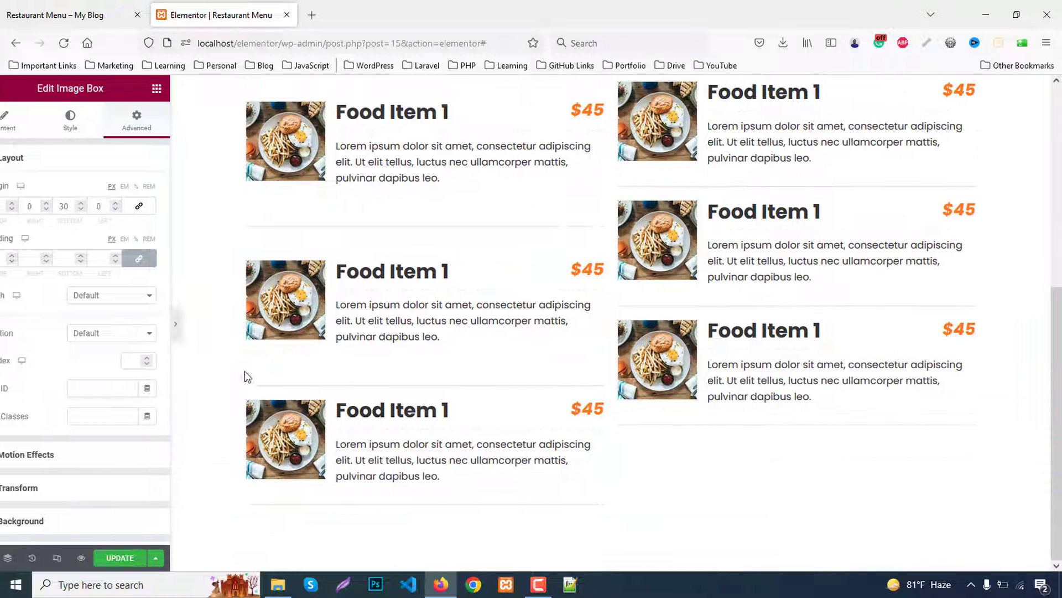
pyautogui.click(4, 325)
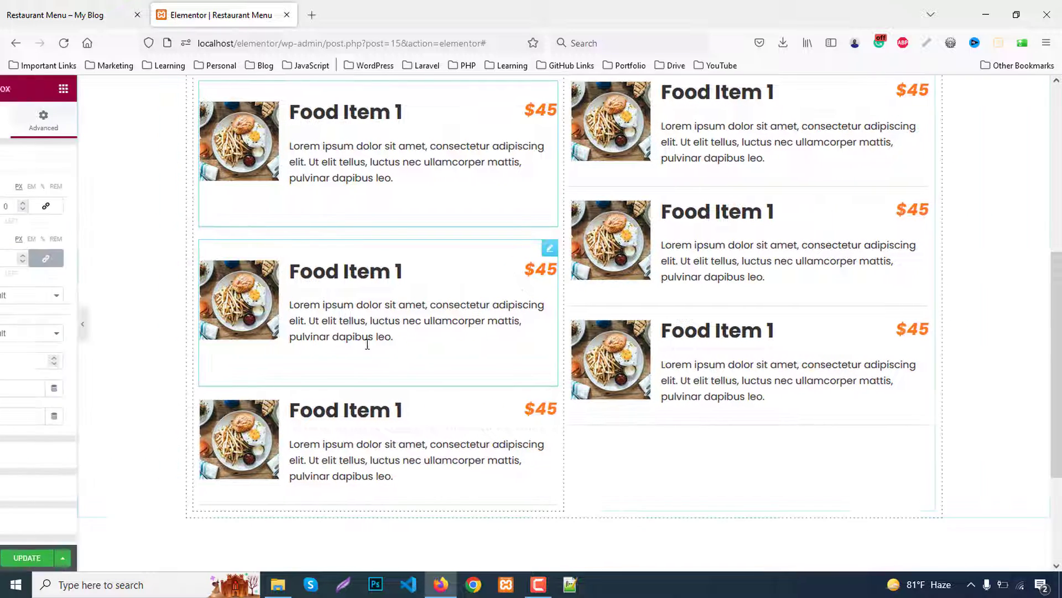
pyautogui.click(612, 239)
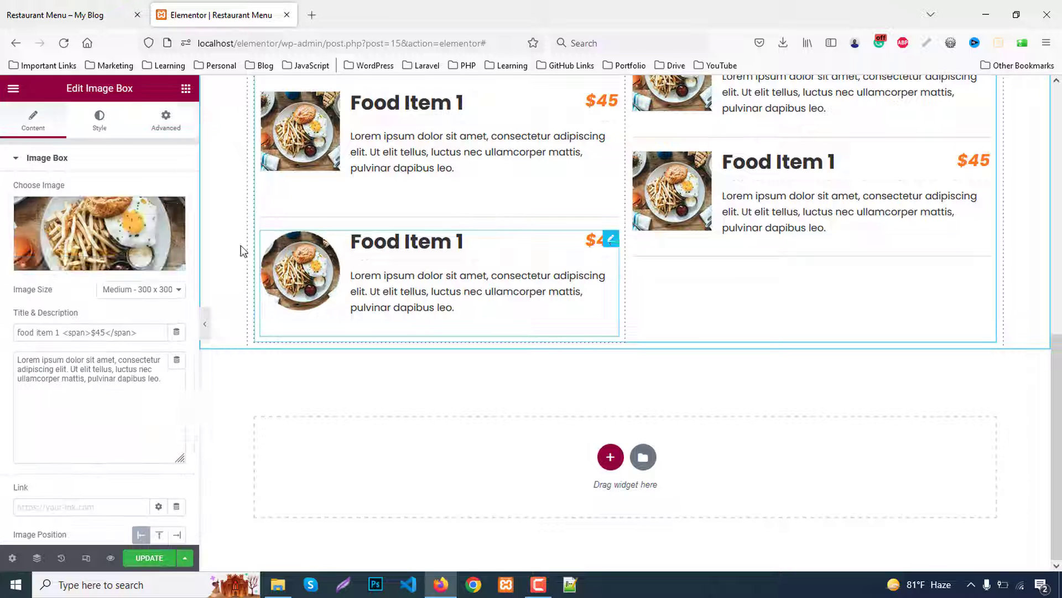
pyautogui.click(162, 123)
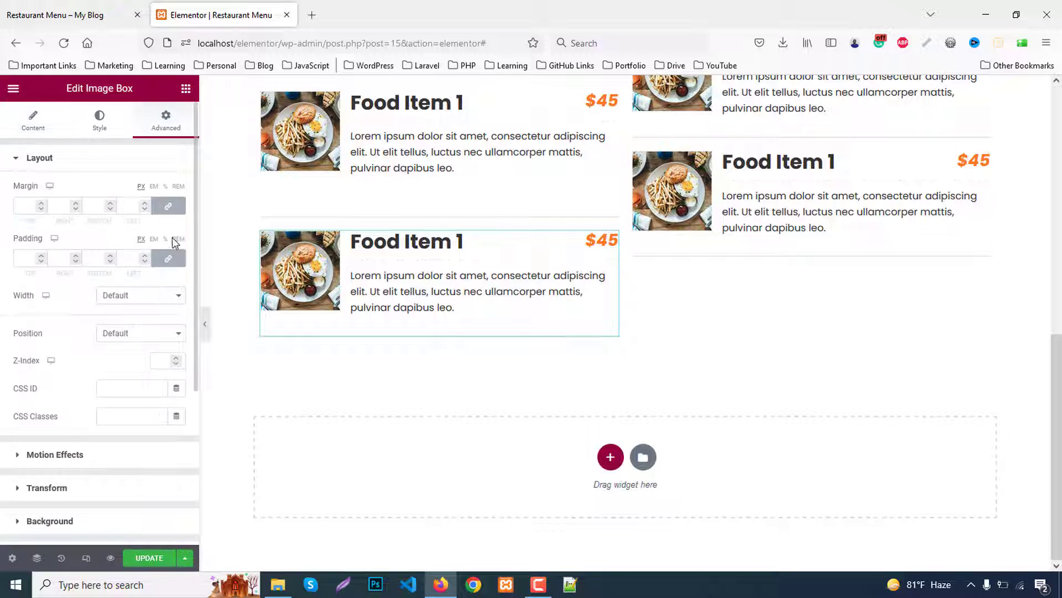
pyautogui.click(170, 206)
pyautogui.click(19, 205)
pyautogui.write('30')
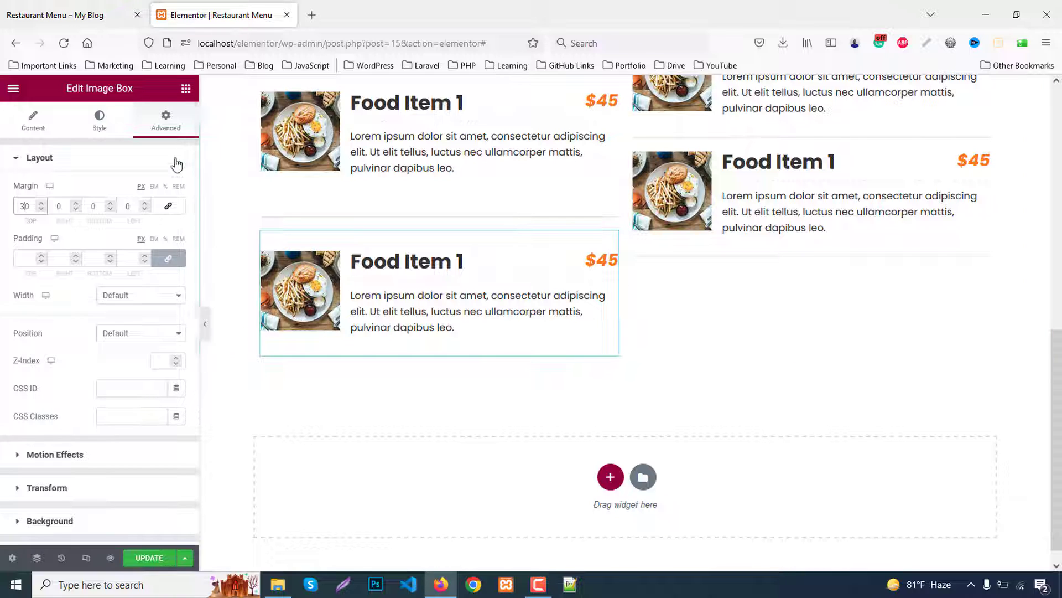
# Delete the custom CSS selector rule with the solid bottom border and 30px bottom padding from this image box, and preview the columns with the editing panel hidden
pyautogui.scroll(-5, 57, 459)
pyautogui.click(57, 452)
pyautogui.scroll(-6, 56, 420)
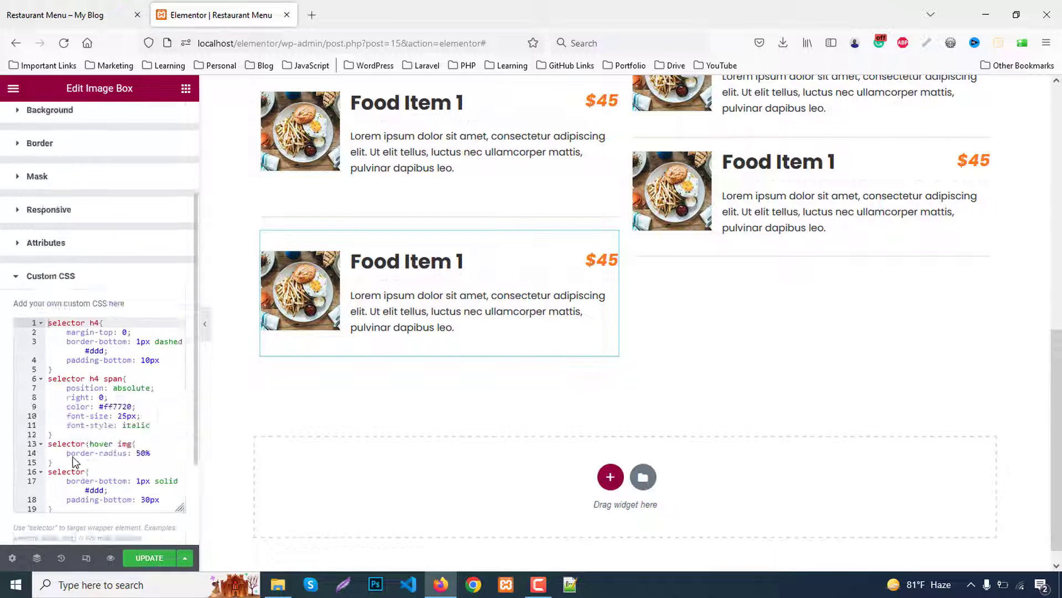
pyautogui.moveTo(50, 350); pyautogui.dragTo(84, 387)
pyautogui.press('BackSpace')
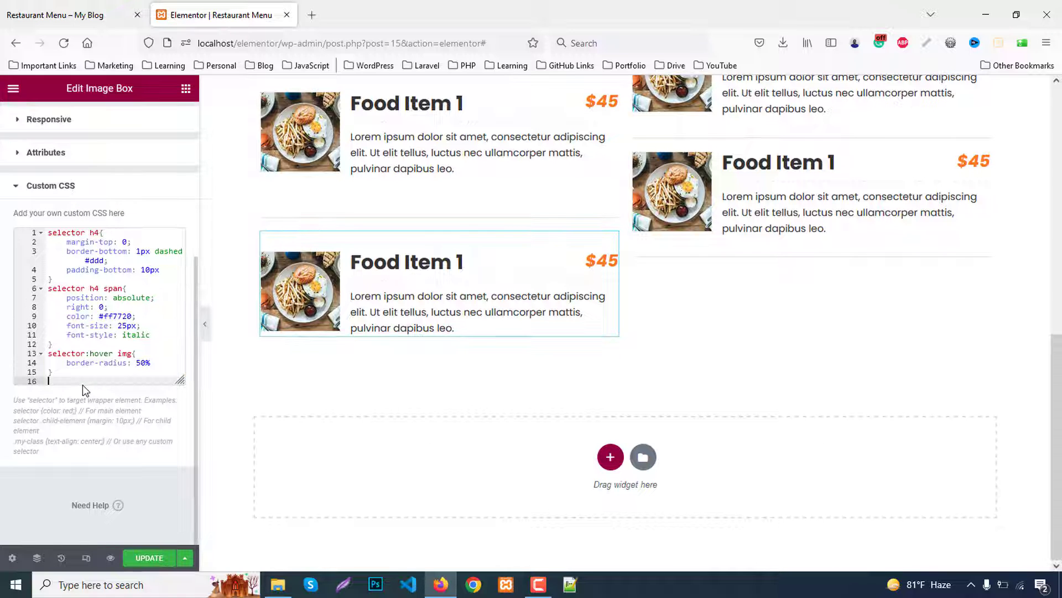
pyautogui.click(204, 325)
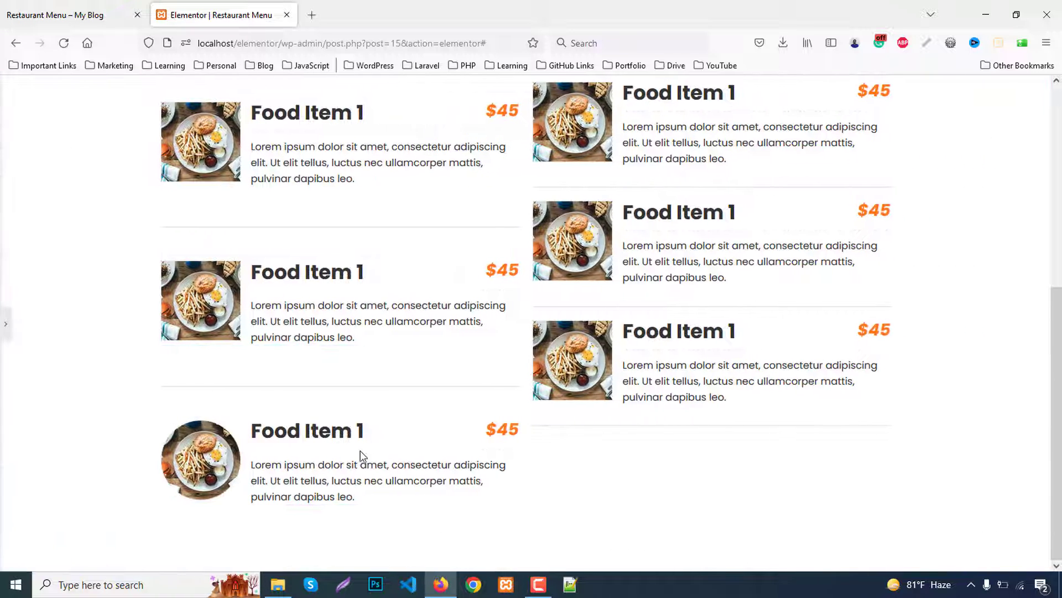
pyautogui.scroll(2, 355, 371)
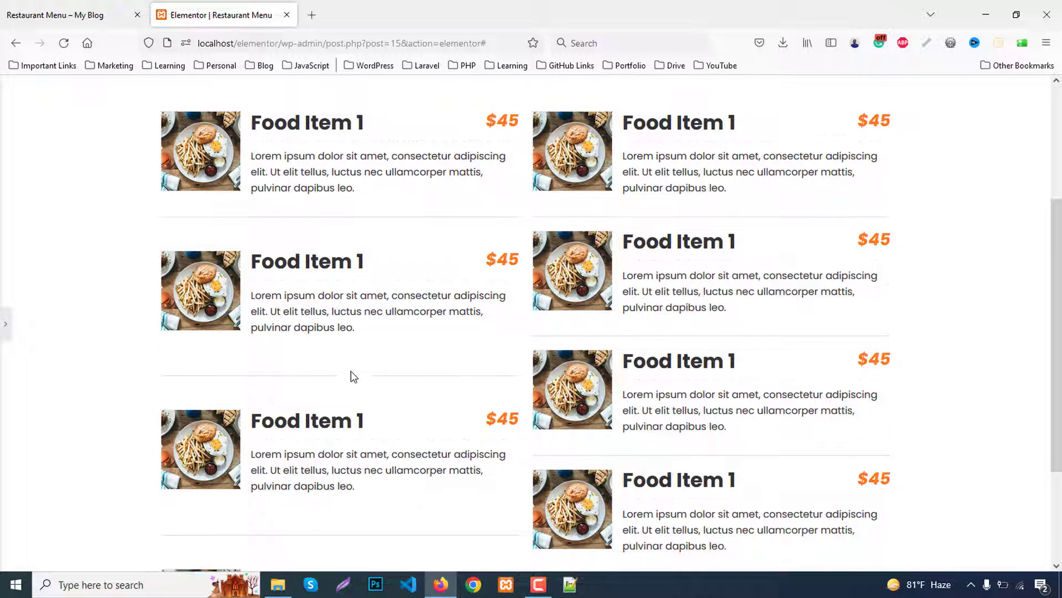
# Unlink the margins of the second image box in the second column and set its top and bottom margins to 30 px
pyautogui.click(5, 326)
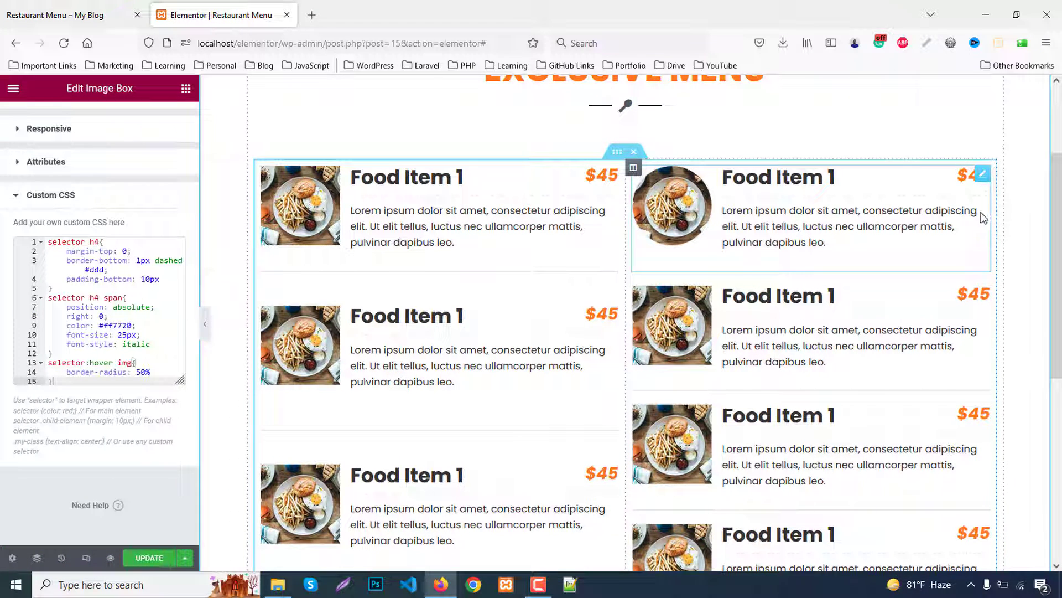
pyautogui.click(982, 293)
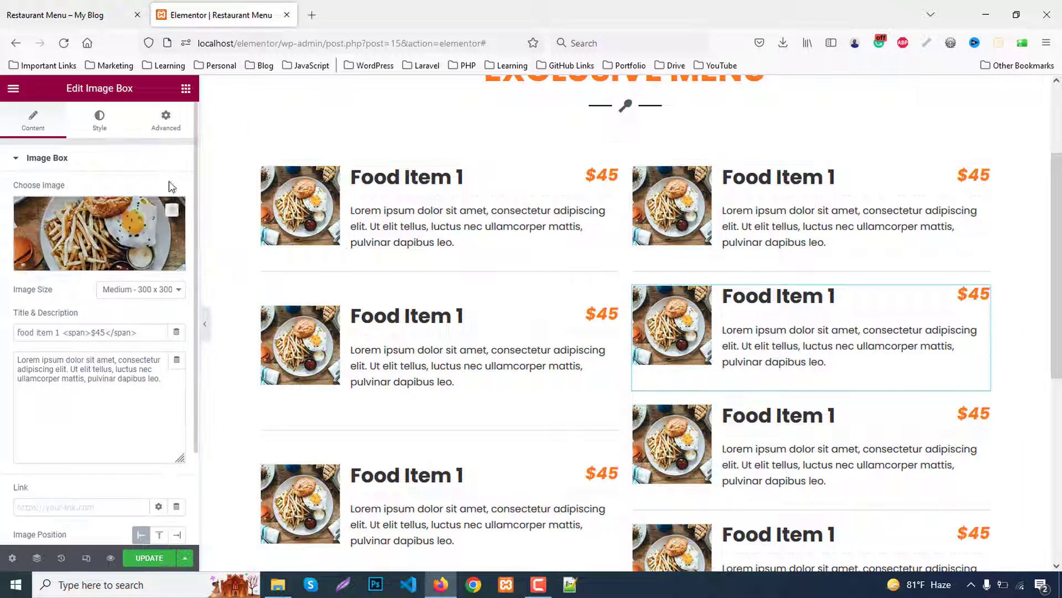
pyautogui.click(165, 119)
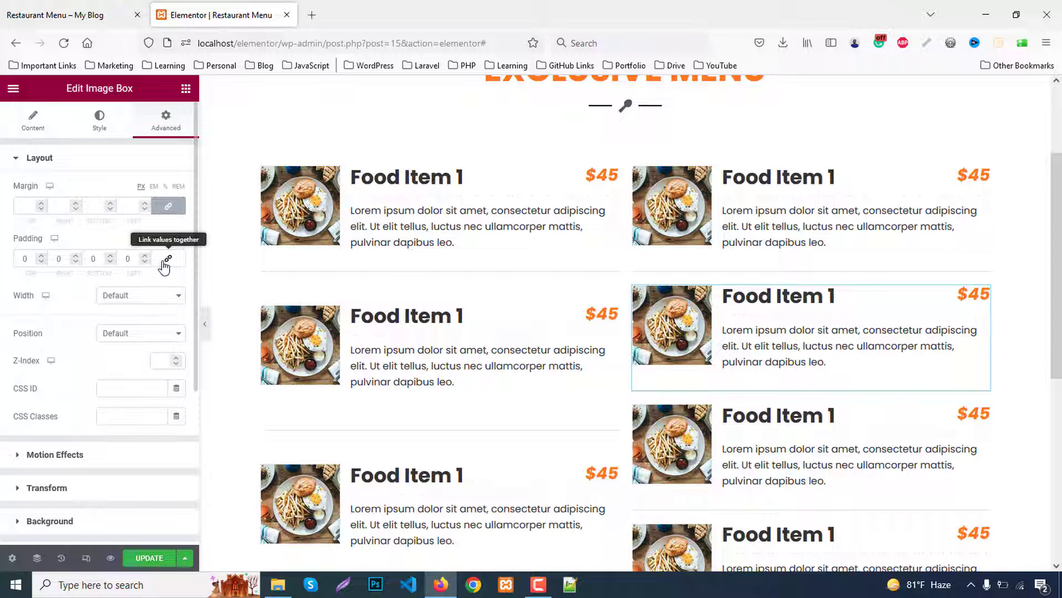
pyautogui.click(175, 209)
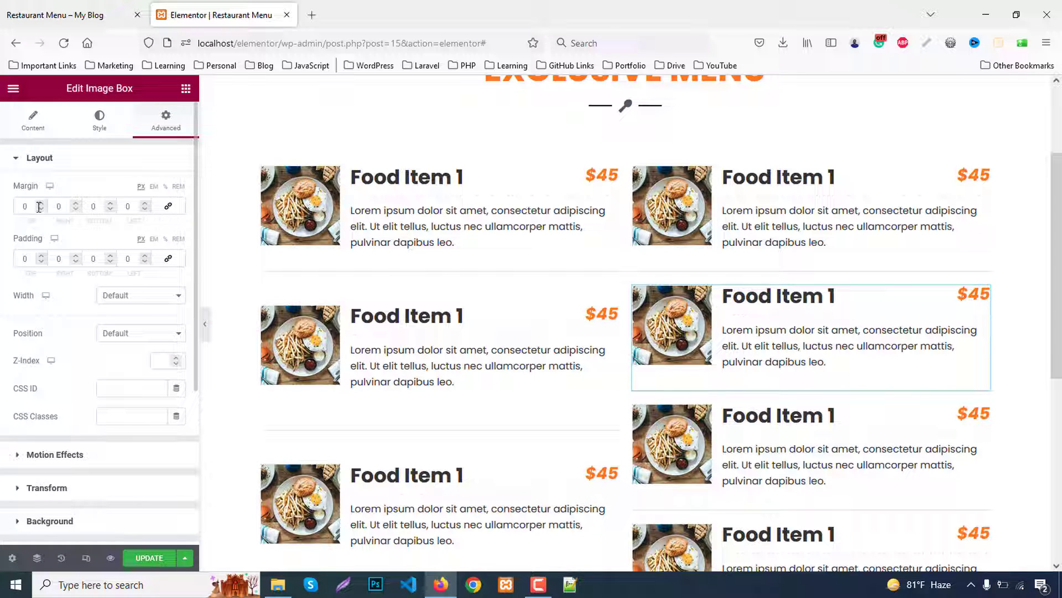
pyautogui.doubleClick(28, 209)
pyautogui.write('30')
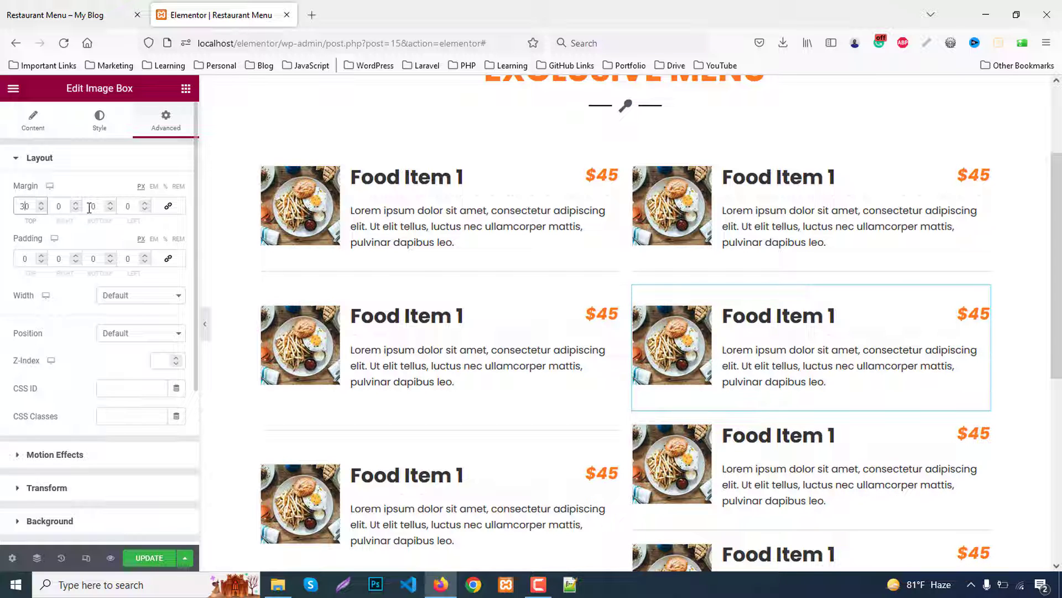
pyautogui.doubleClick(89, 206)
pyautogui.write('30')
# Unlink the margins of the third image box in the second column and set its top and bottom margins to 30 px
pyautogui.scroll(-3, 990, 316)
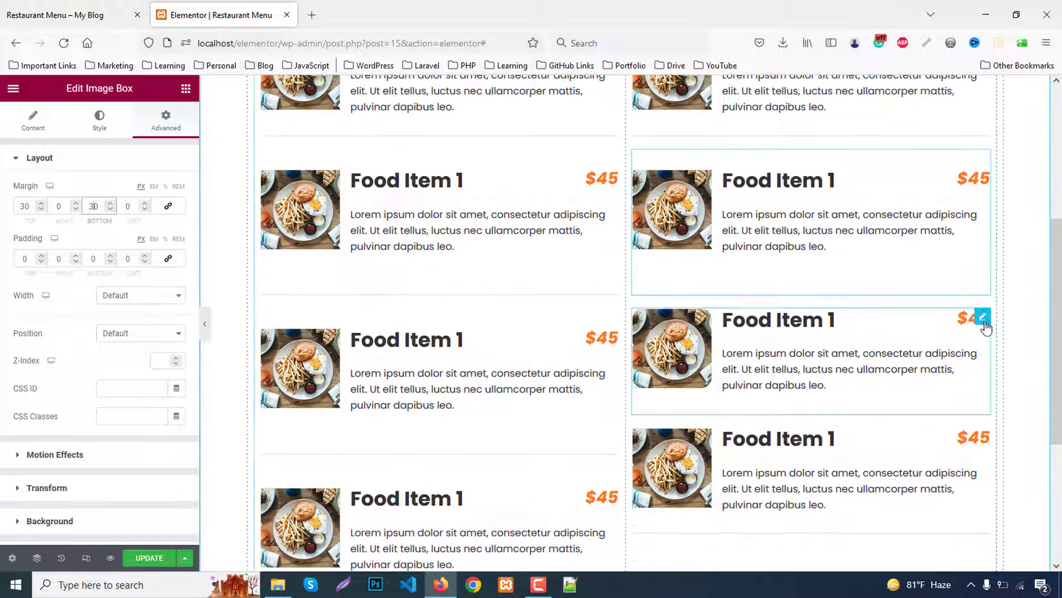
pyautogui.click(983, 319)
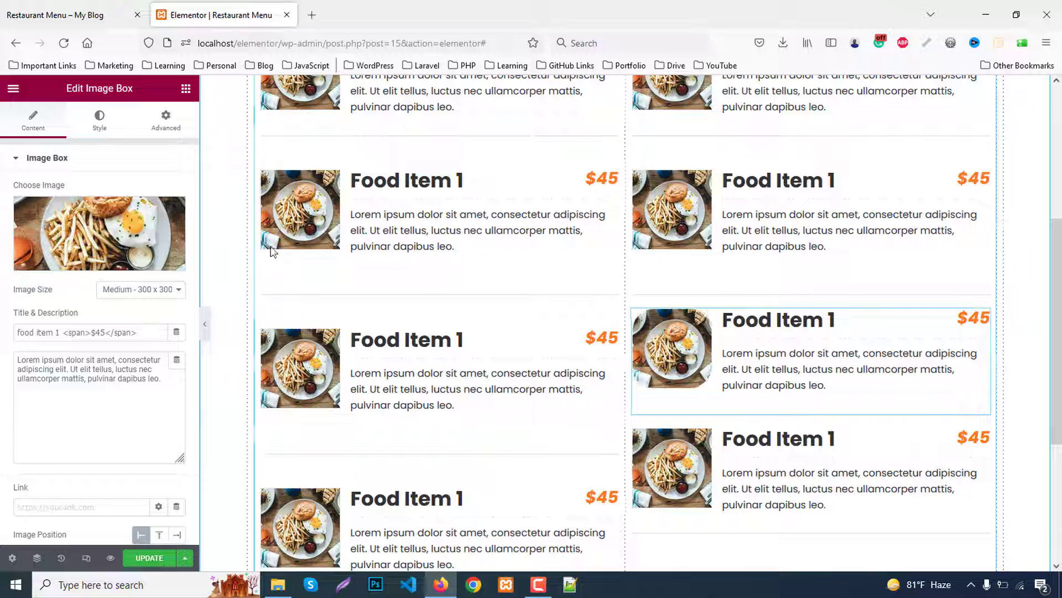
pyautogui.click(163, 123)
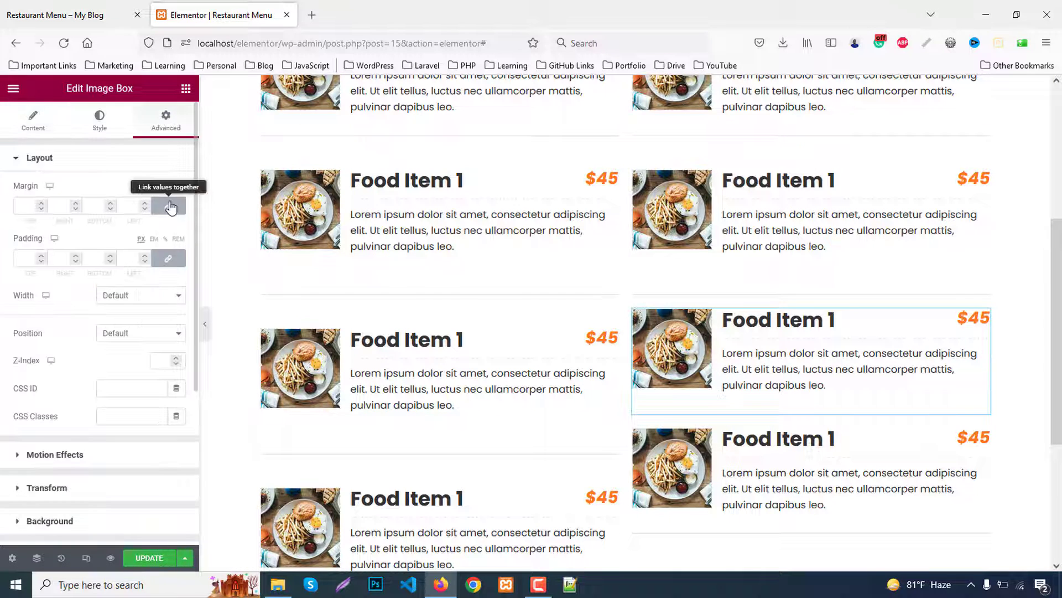
pyautogui.write('30')
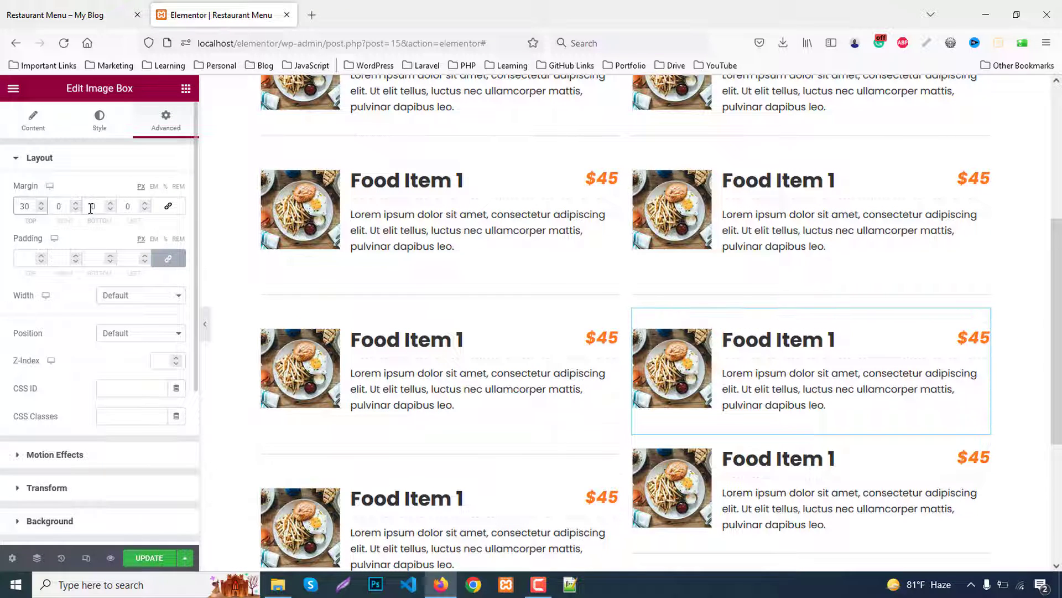
pyautogui.doubleClick(93, 206)
pyautogui.write('30')
# Unlink the margins of the last image box in the second column and set its top margin to 30 px
pyautogui.scroll(-3, 1022, 368)
pyautogui.moveTo(982, 274)
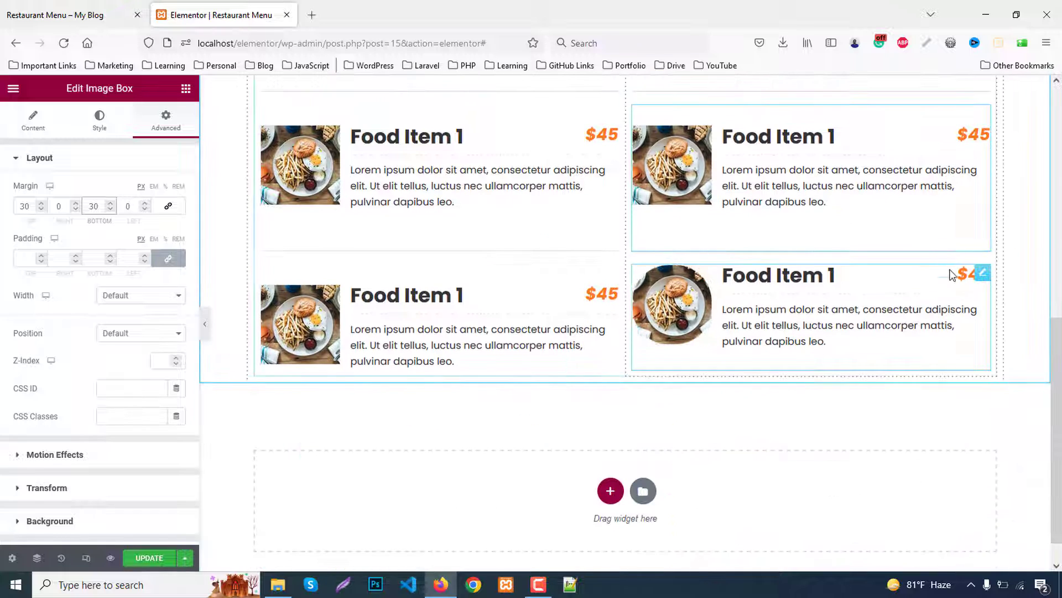
pyautogui.click(983, 273)
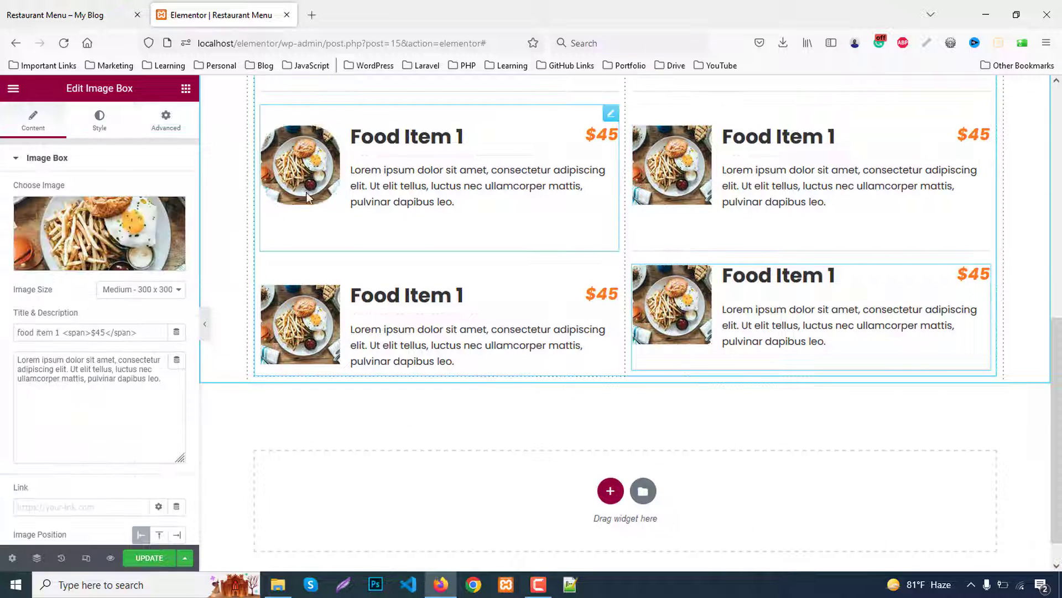
pyautogui.click(163, 123)
pyautogui.click(173, 212)
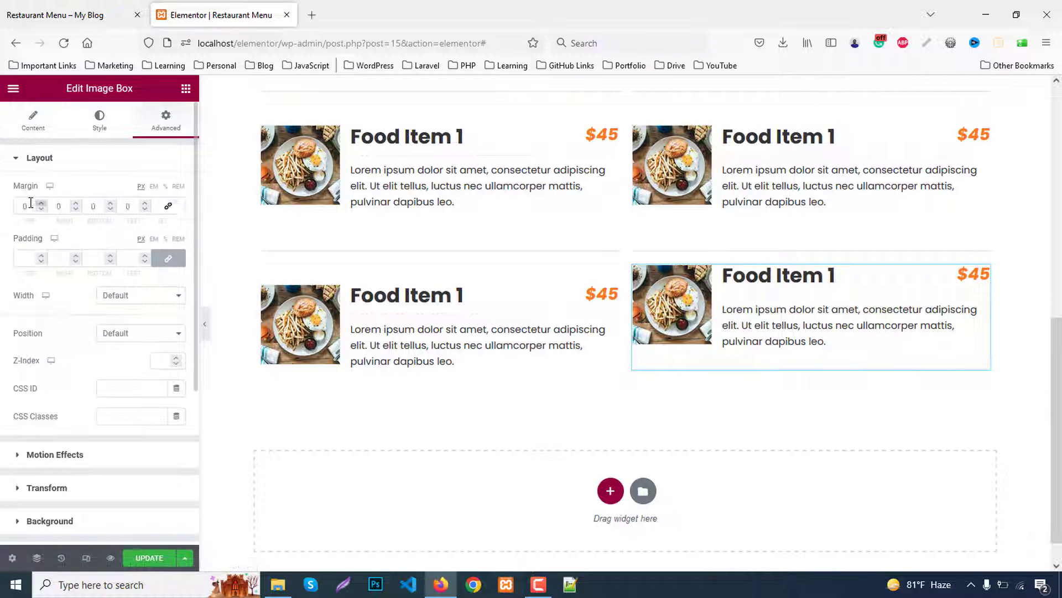
pyautogui.write('30')
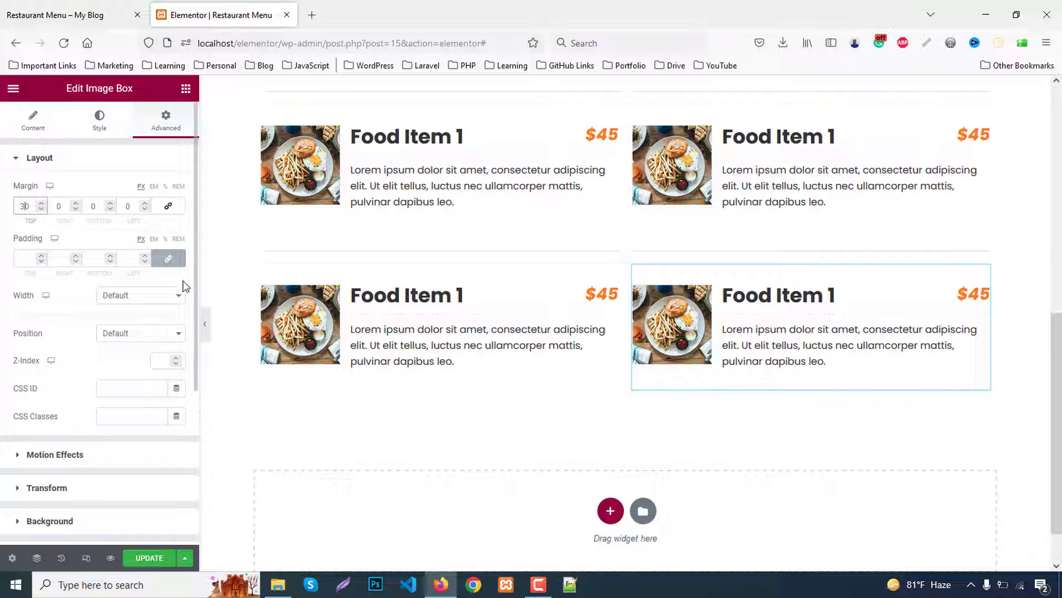
# Remove the custom CSS selector rule with the 1px solid #ddd bottom border from the second column's last image box, and preview the page without the editing panel
pyautogui.scroll(-4, 78, 443)
pyautogui.click(67, 455)
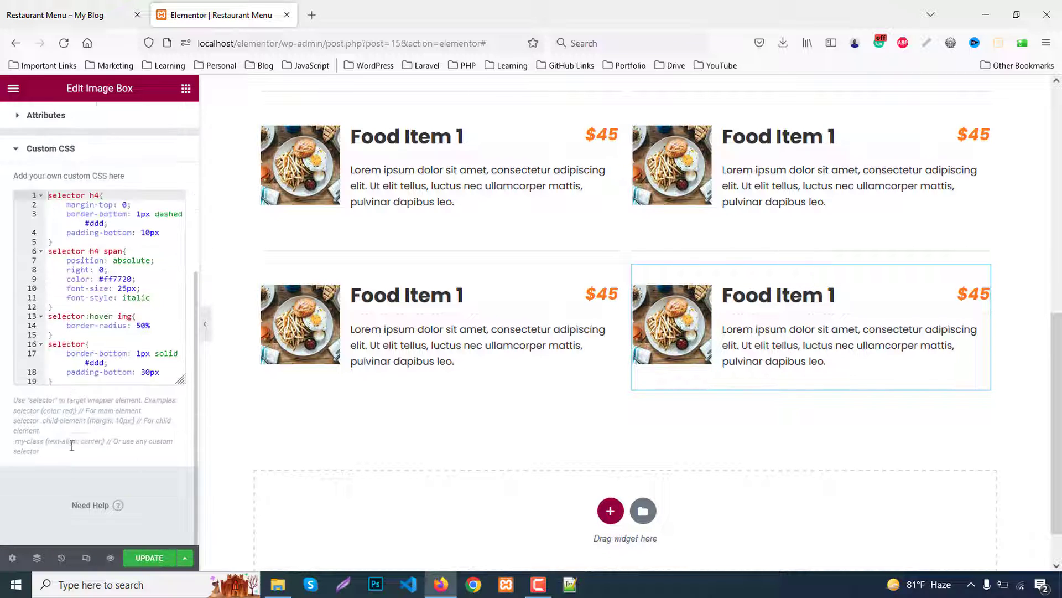
pyautogui.moveTo(57, 382); pyautogui.dragTo(13, 343)
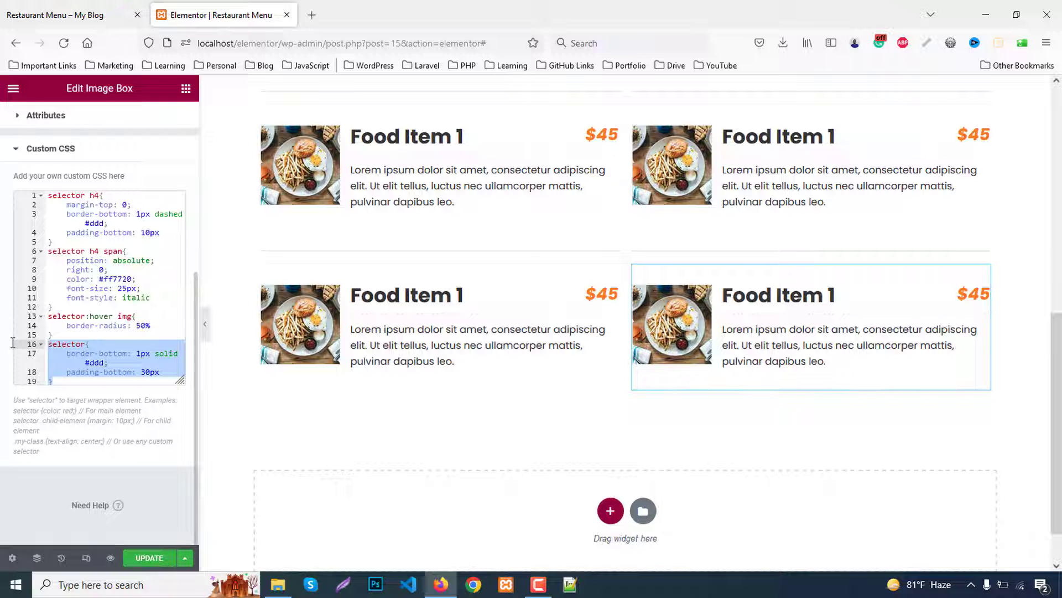
pyautogui.press('BackSpace')
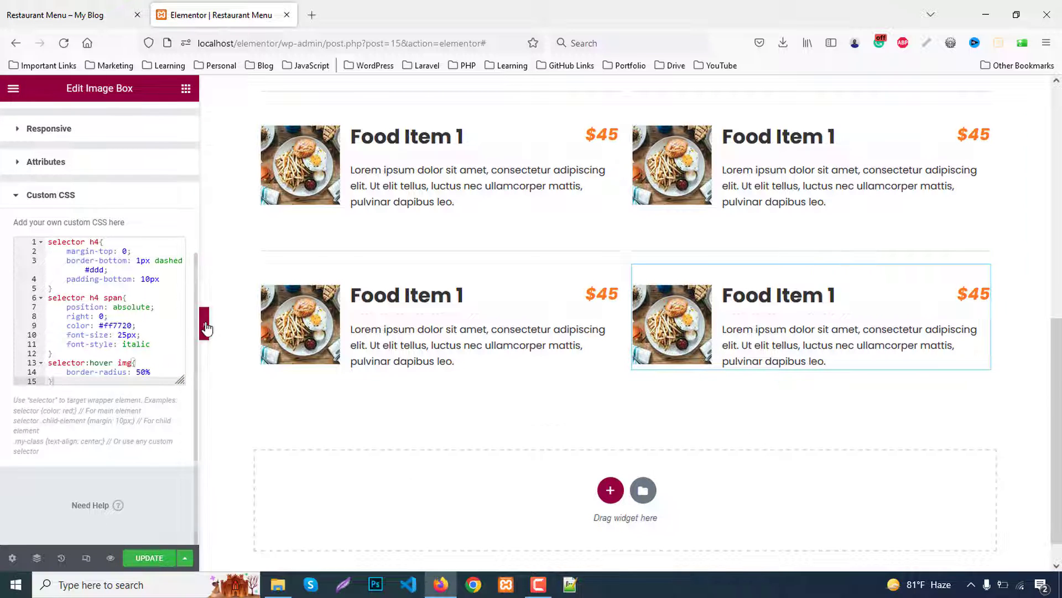
pyautogui.click(204, 326)
pyautogui.scroll(3, 809, 478)
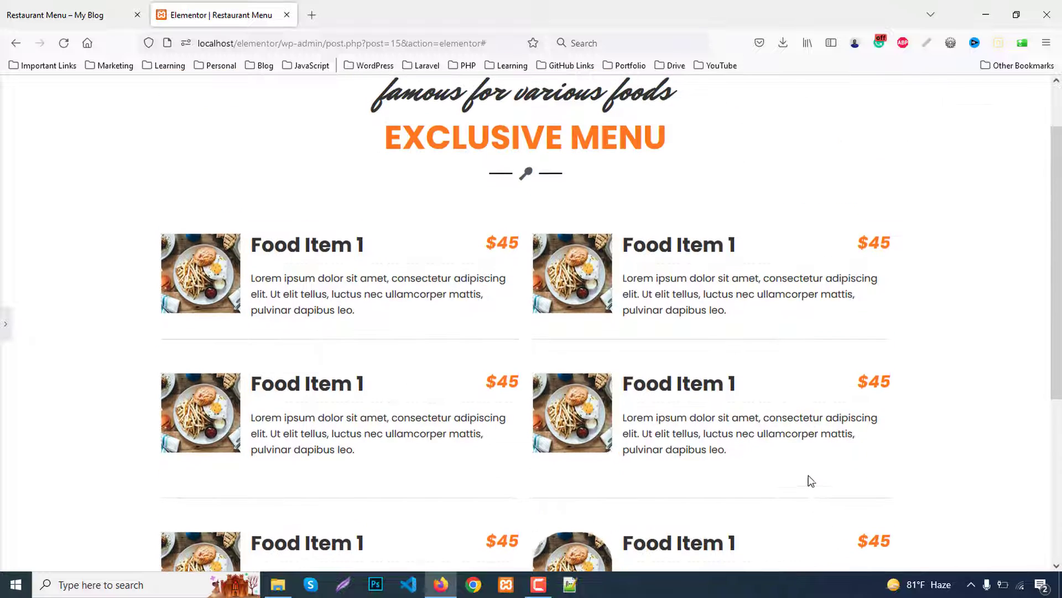
# Set the columns gap of the inner section holding the food items to Extended
pyautogui.click(6, 324)
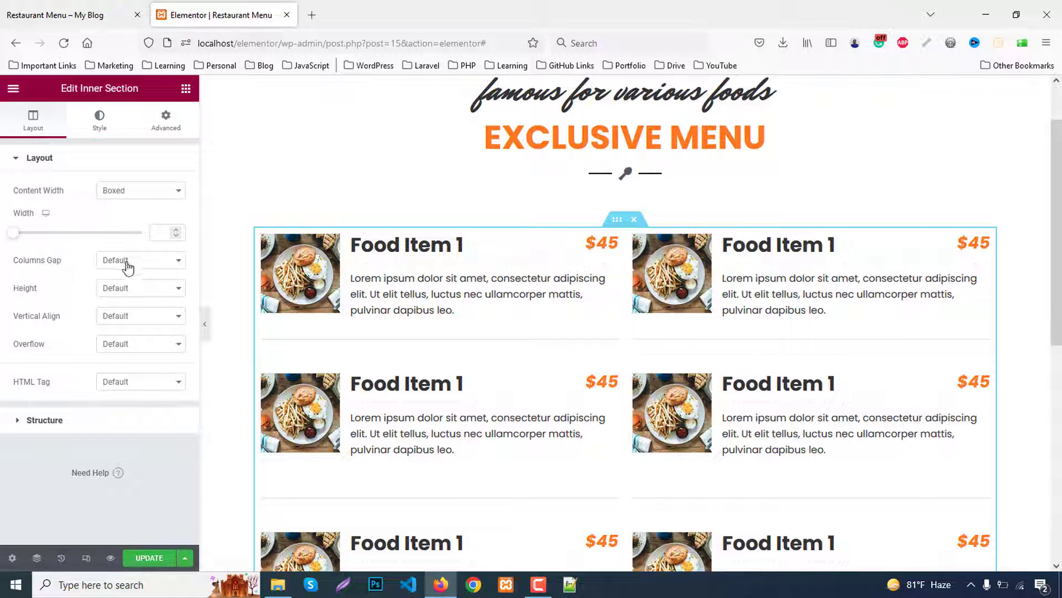
pyautogui.click(127, 263)
pyautogui.click(126, 323)
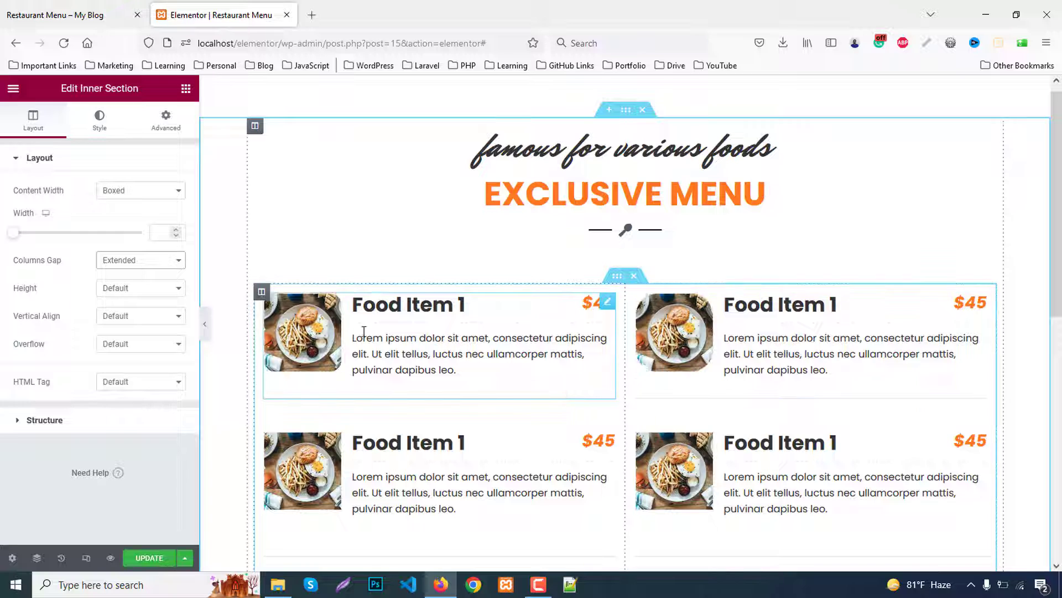
# Replace the image of the second column's first image box with food2.jpg and set its title to food item 2 with price $25
pyautogui.click(451, 318)
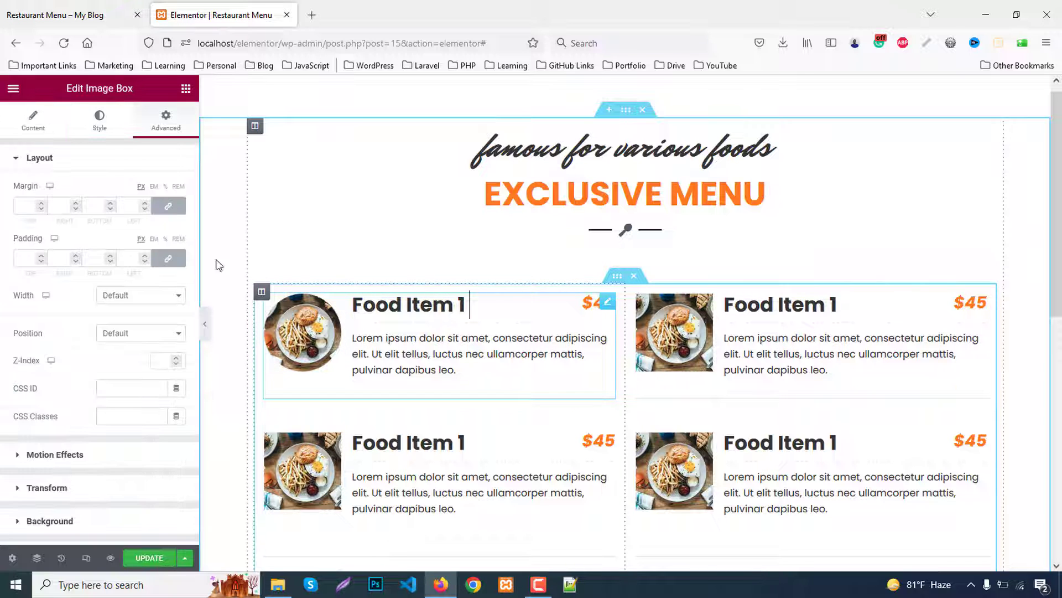
pyautogui.click(34, 121)
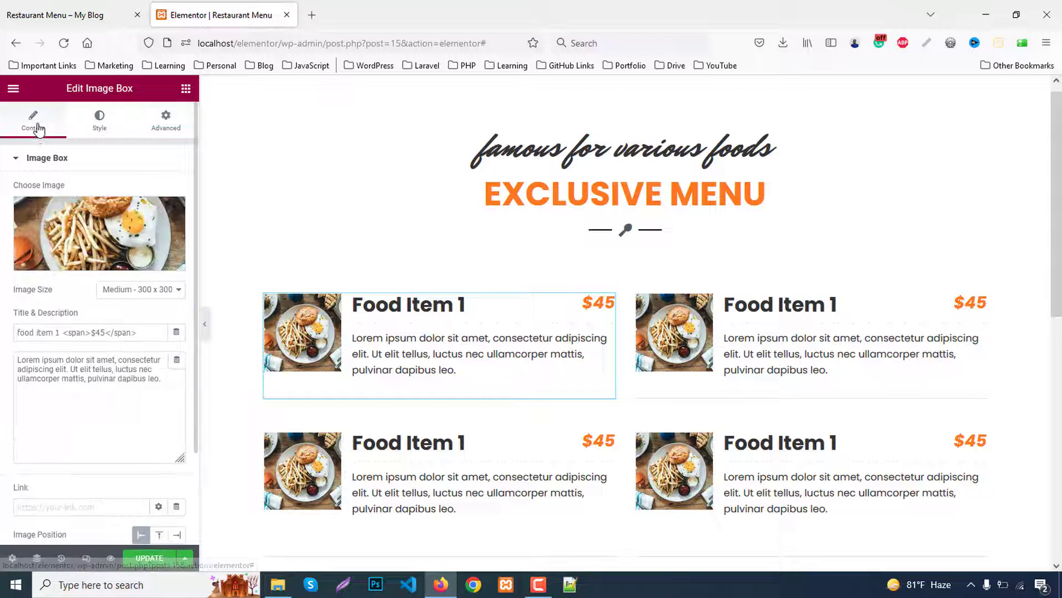
pyautogui.click(794, 326)
pyautogui.click(93, 232)
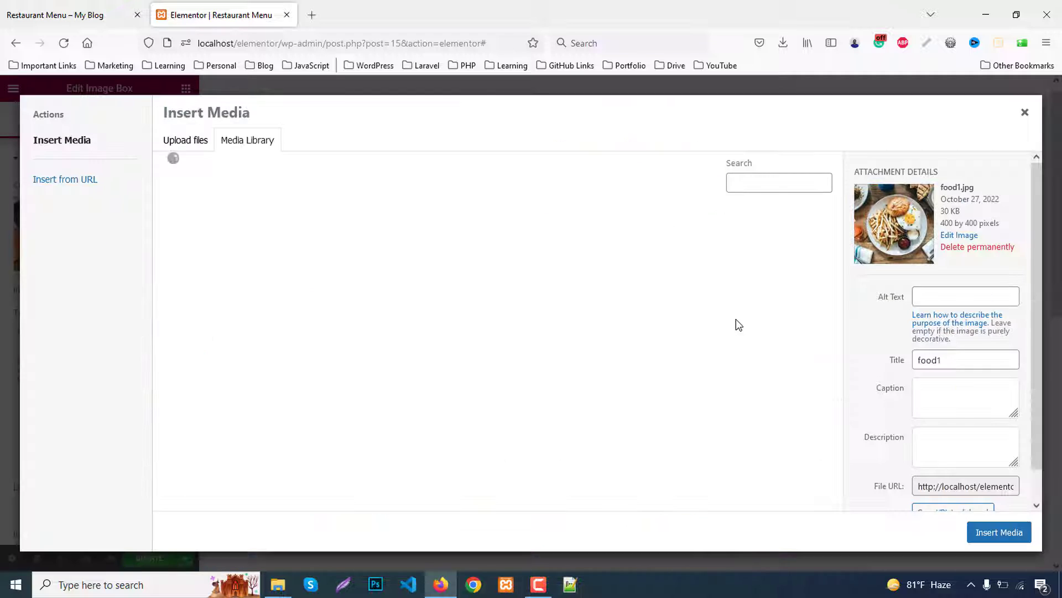
pyautogui.click(690, 265)
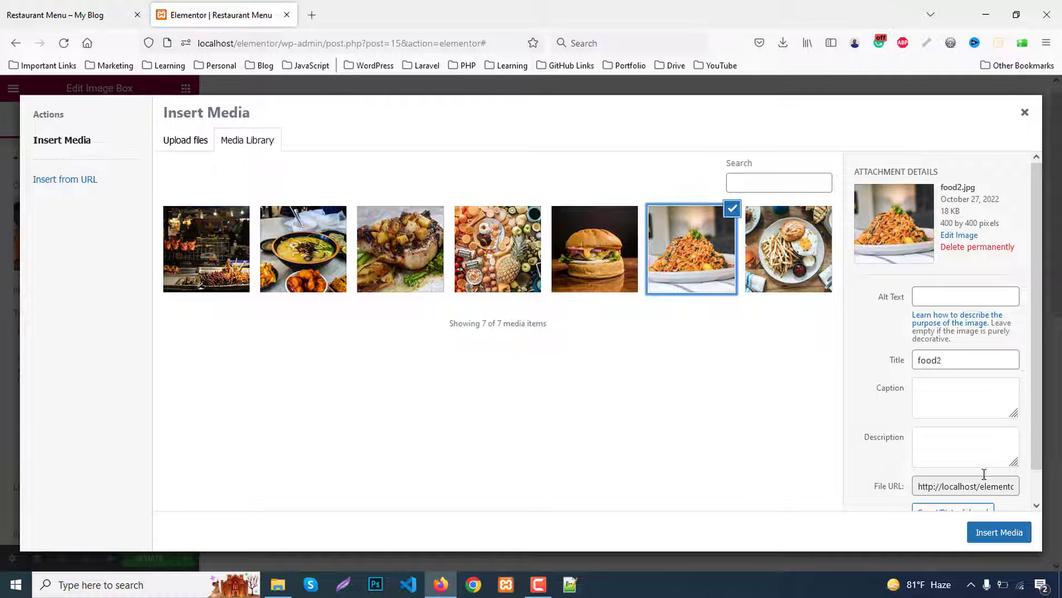
pyautogui.click(985, 532)
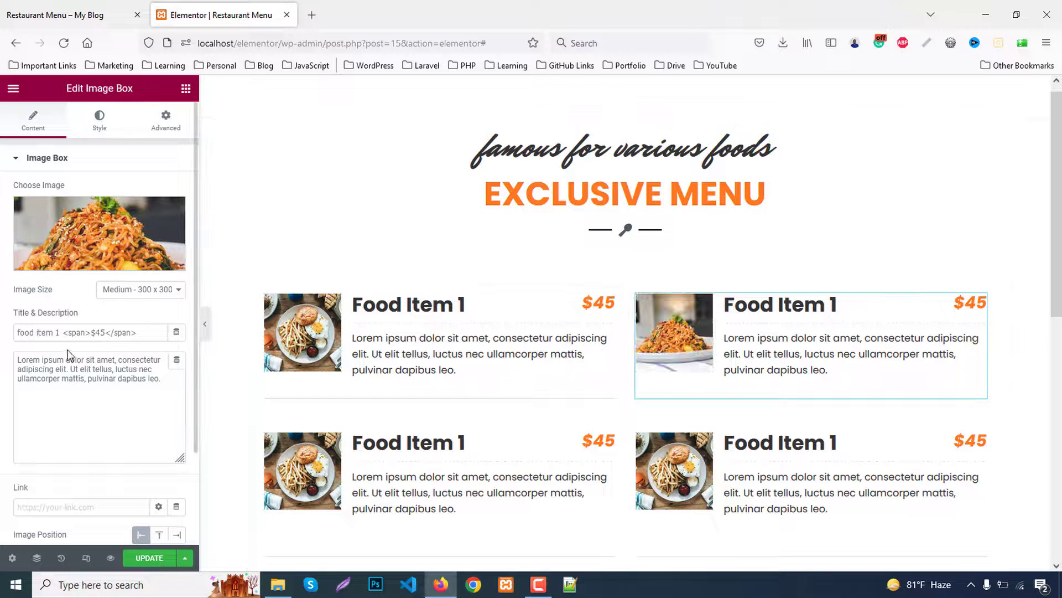
pyautogui.click(56, 332)
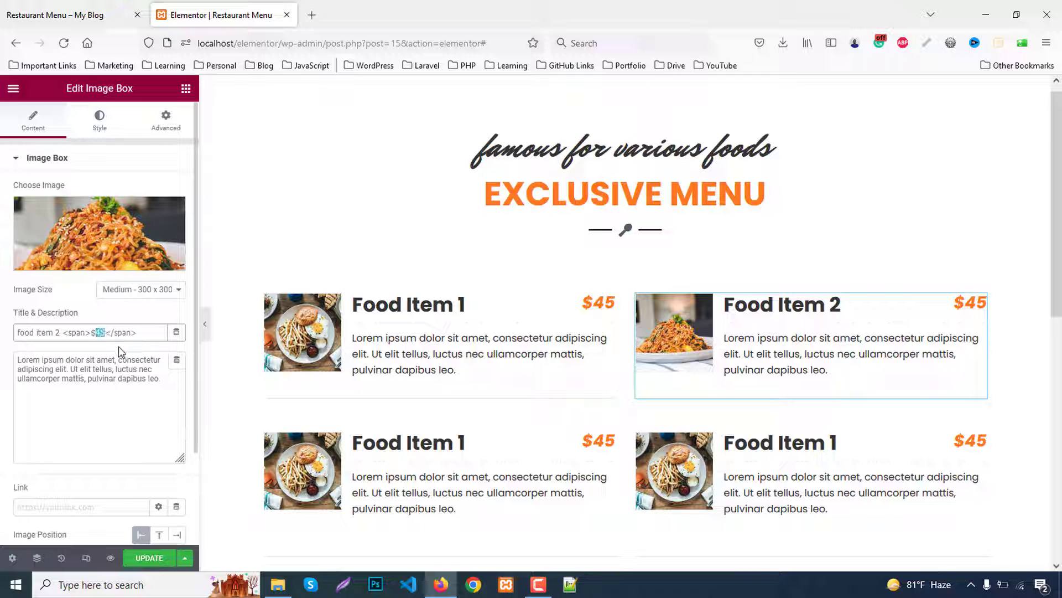
pyautogui.write('25')
# Replace the image of the first column's second image box with food3.jpg and set its title to food item 3 with price $30
pyautogui.scroll(-2, 683, 371)
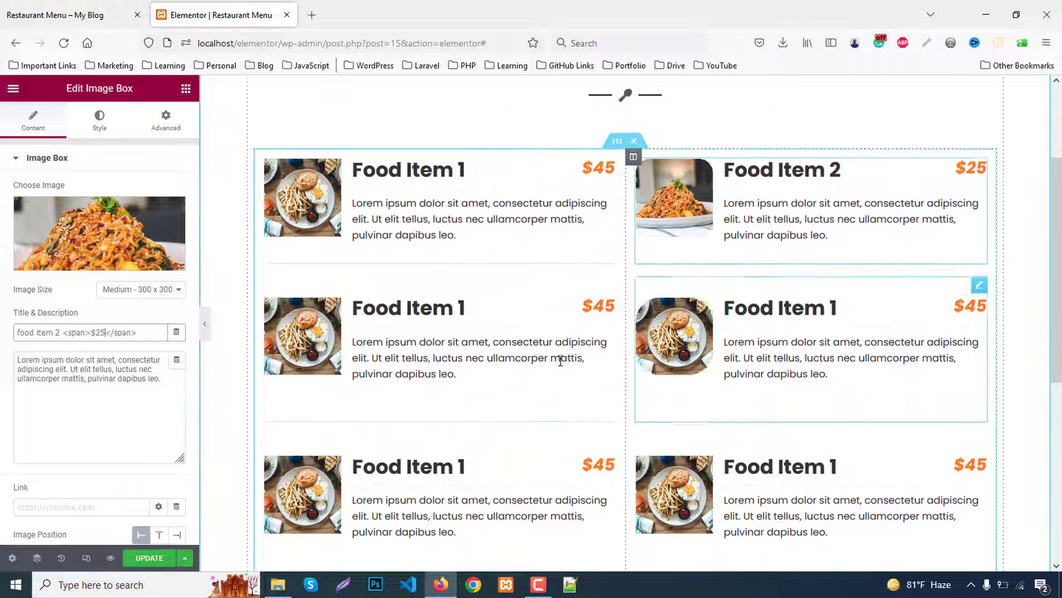
pyautogui.click(424, 315)
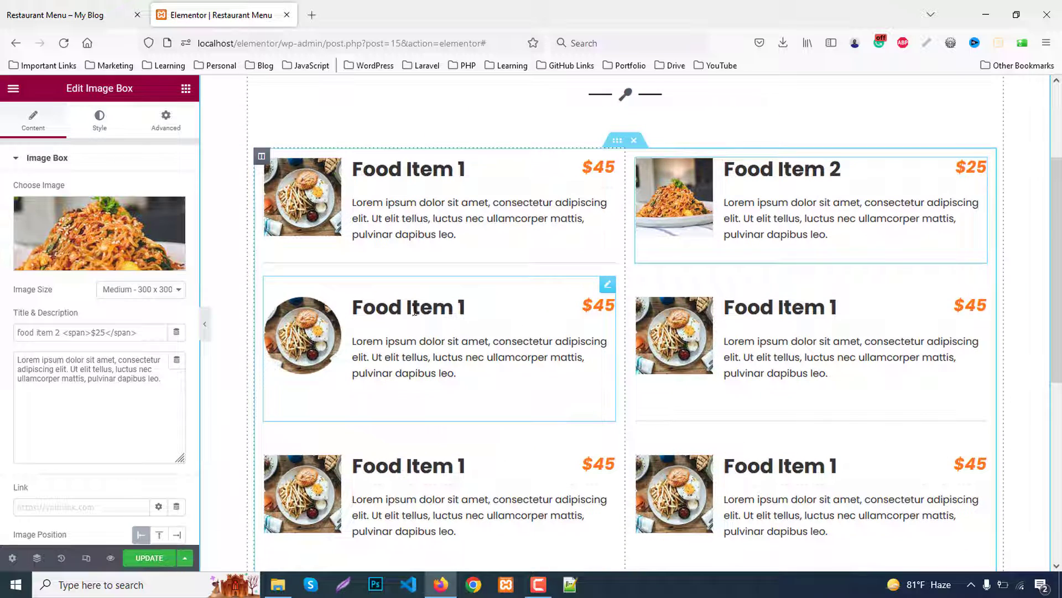
pyautogui.click(34, 118)
pyautogui.click(100, 237)
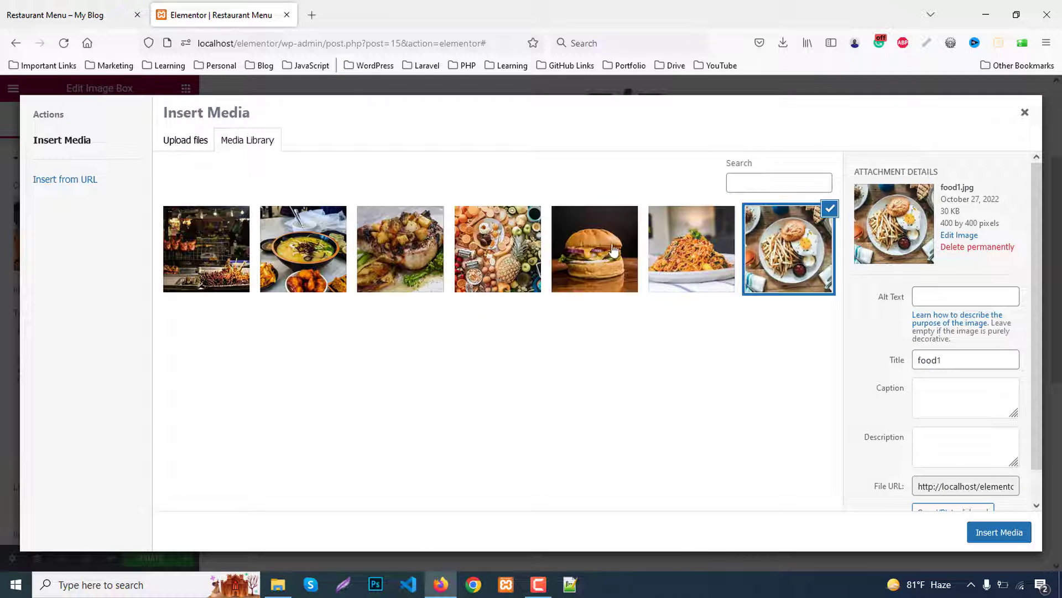
pyautogui.click(606, 249)
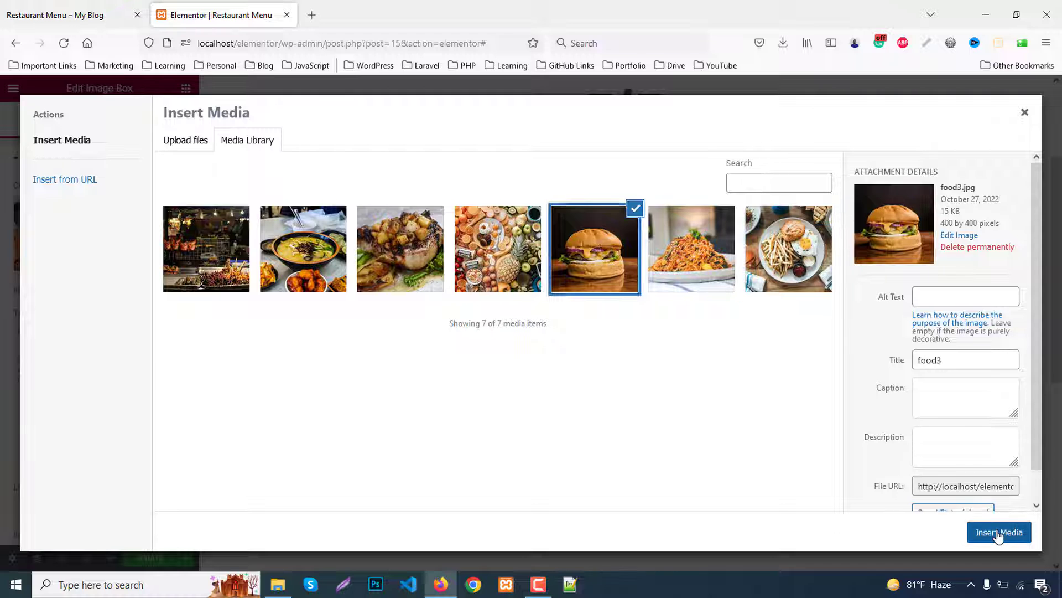
pyautogui.click(998, 532)
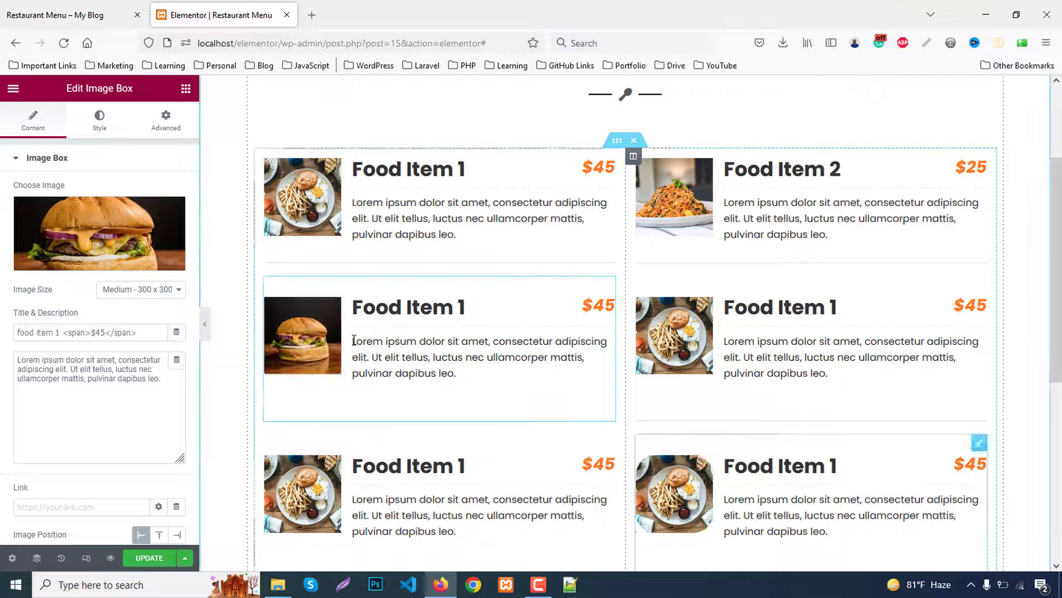
pyautogui.doubleClick(57, 332)
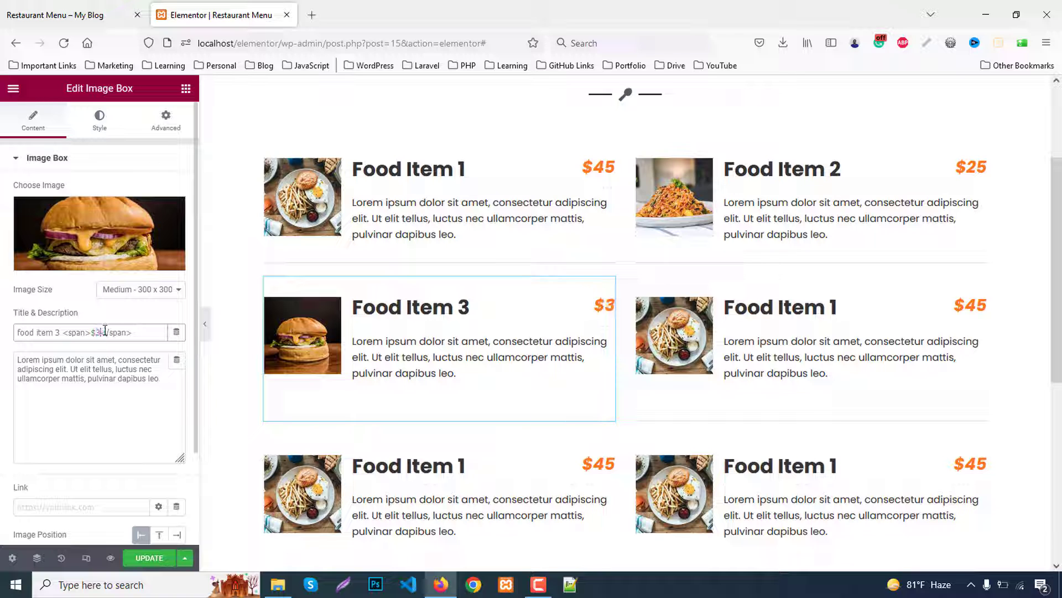
# Replace the image of the second column's second image box with food4.jpg and set its title to food item 4 with price $28
pyautogui.click(793, 331)
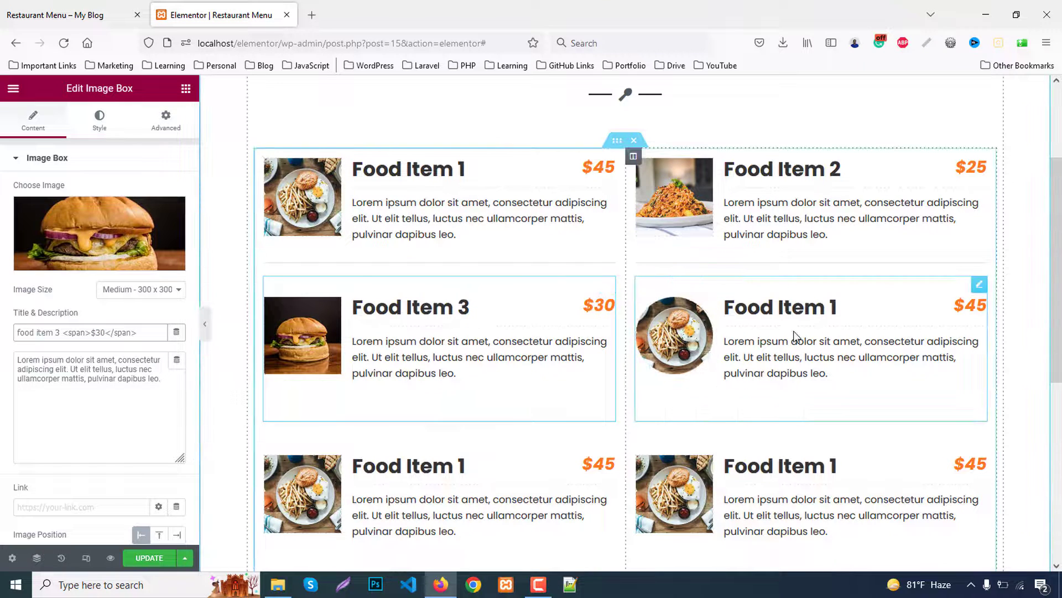
pyautogui.click(33, 119)
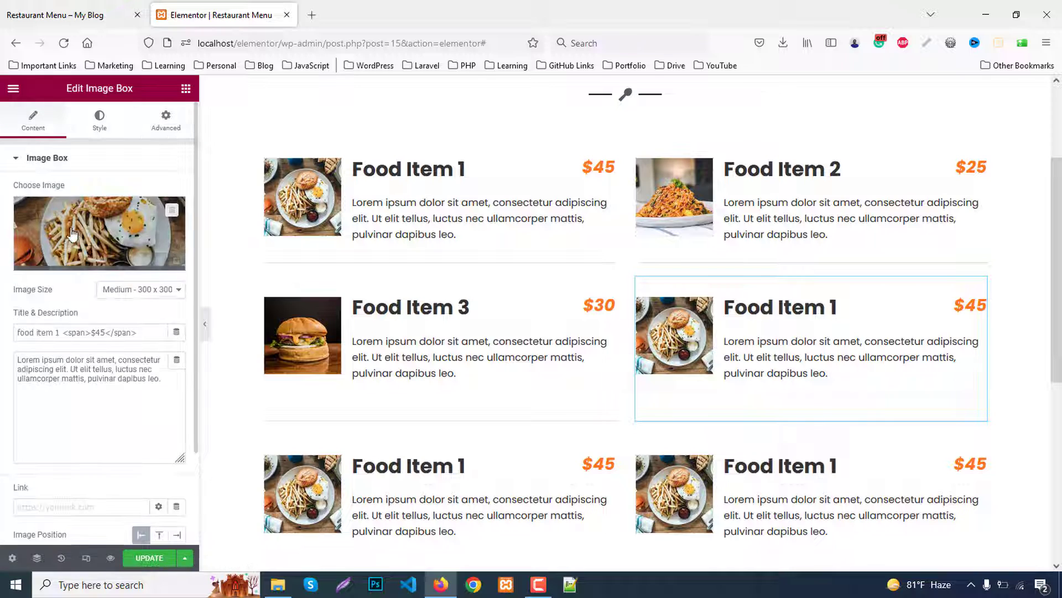
pyautogui.click(75, 237)
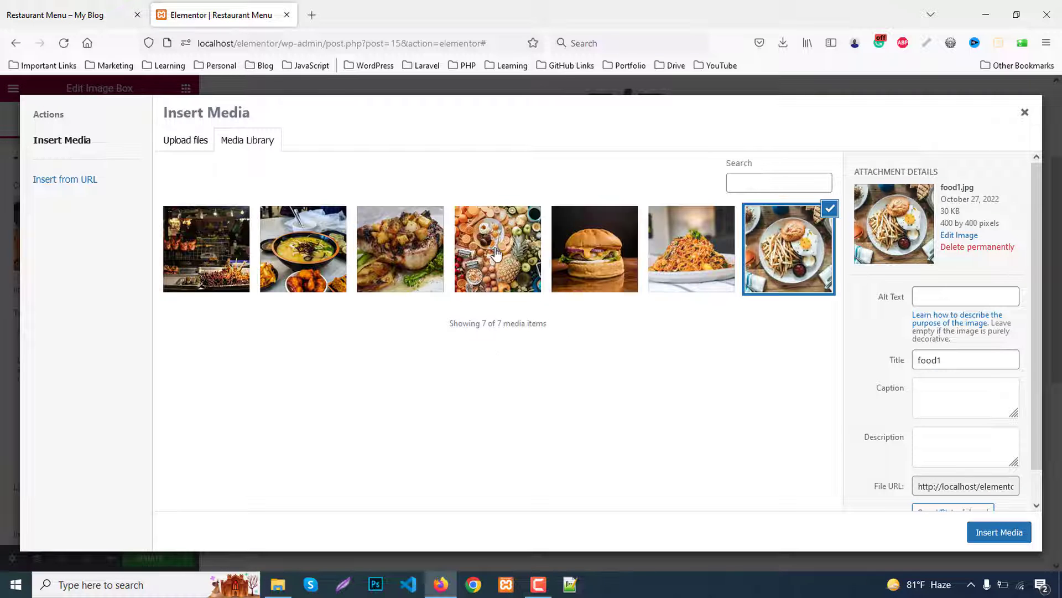
pyautogui.click(496, 253)
pyautogui.click(991, 532)
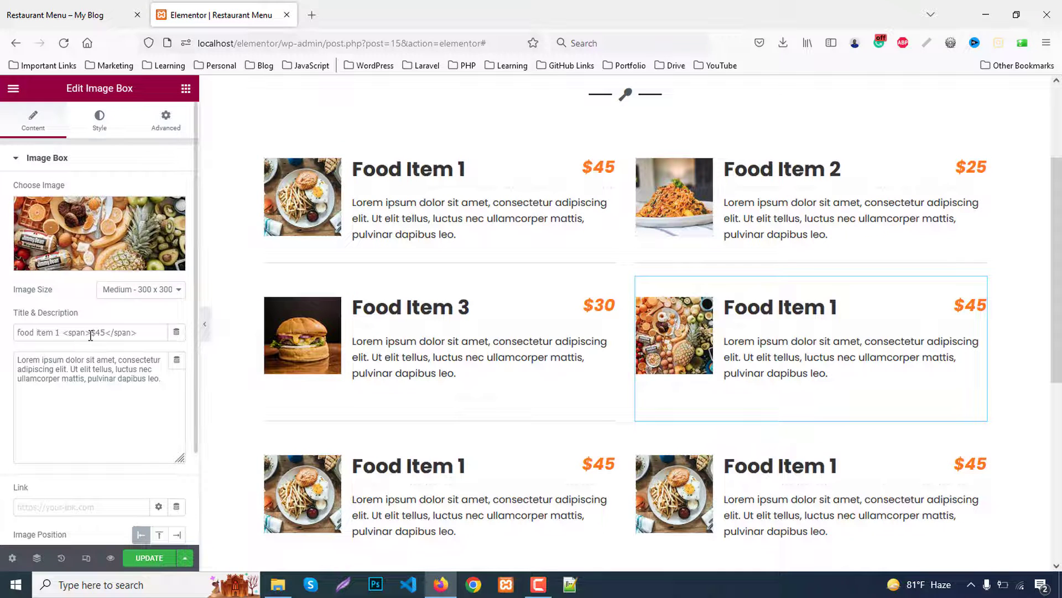
pyautogui.click(57, 333)
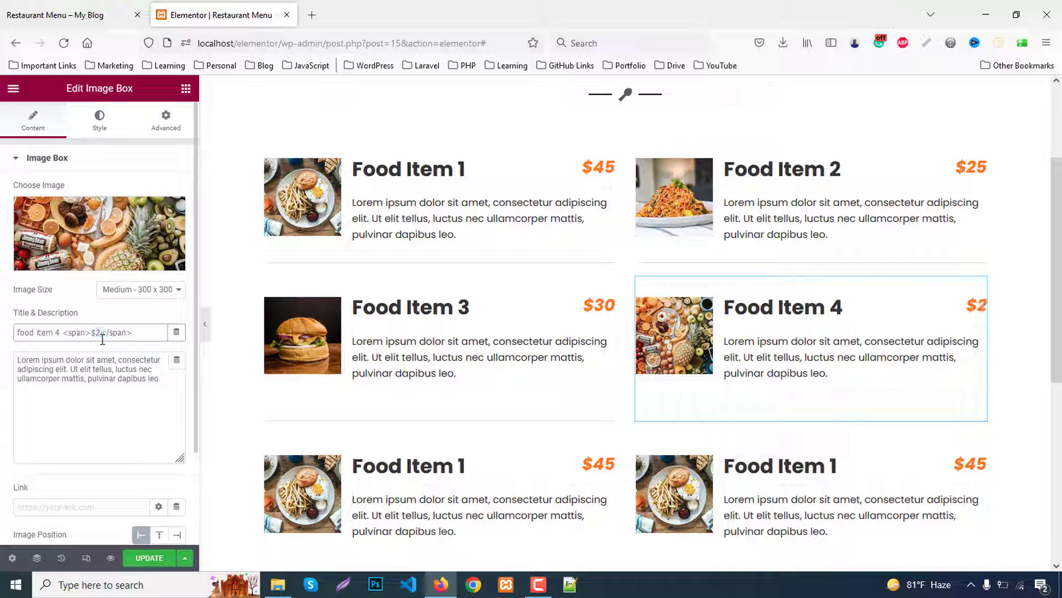
pyautogui.write('8')
# Replace the image of the first column's third image box with food4.jpg and set its title to food item 5 with price $15
pyautogui.scroll(-2, 418, 372)
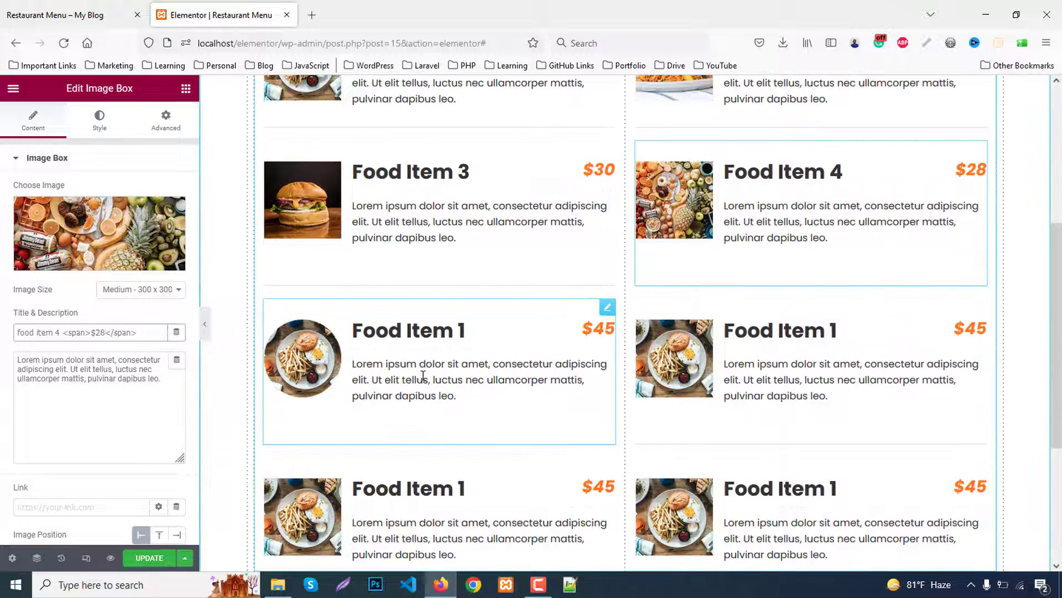
pyautogui.click(273, 349)
pyautogui.click(34, 117)
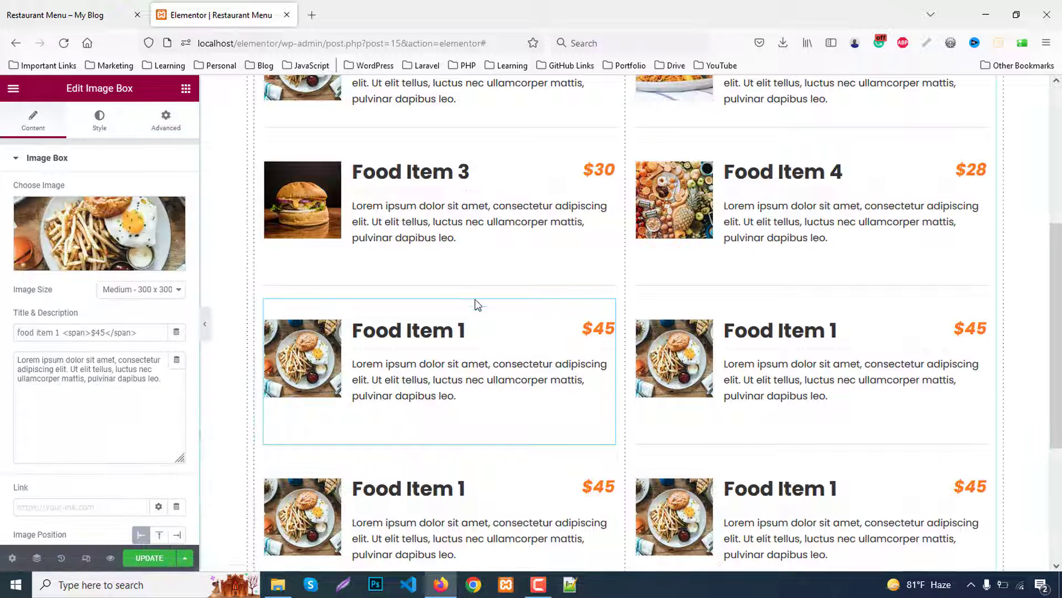
pyautogui.click(99, 233)
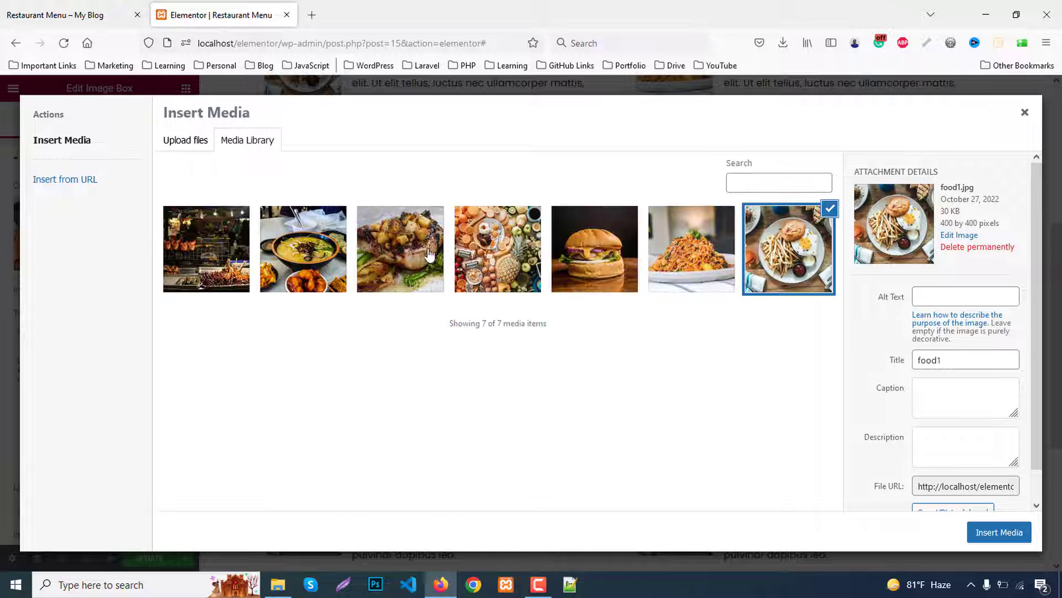
pyautogui.click(474, 253)
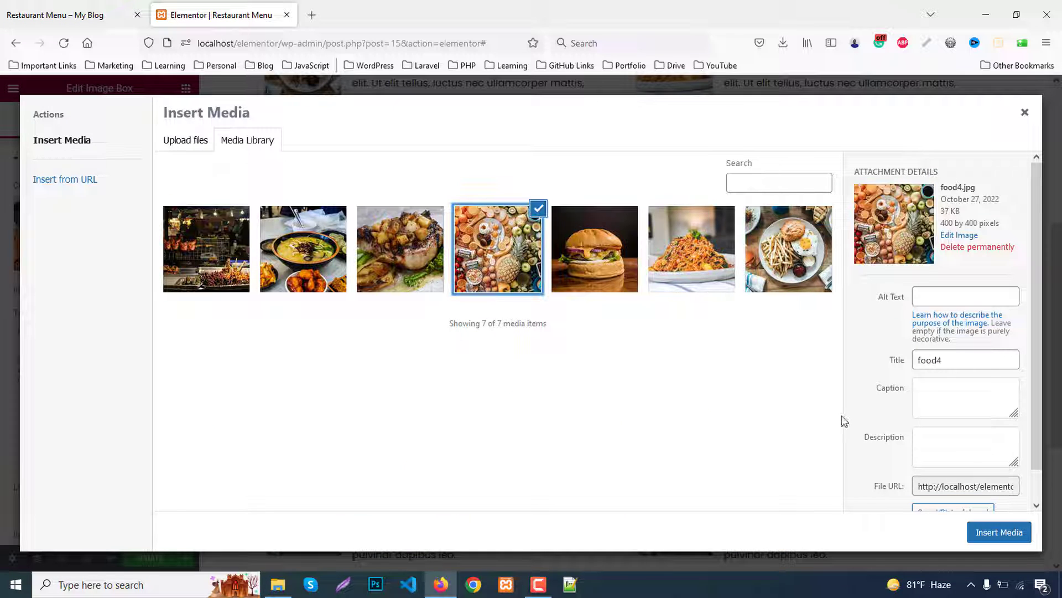
pyautogui.click(990, 532)
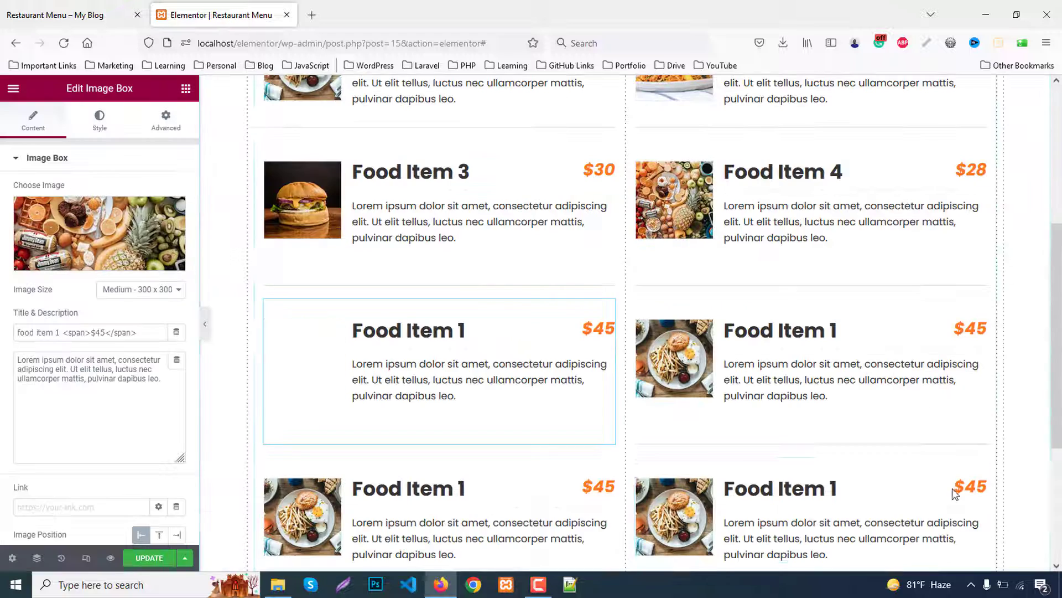
pyautogui.doubleClick(58, 332)
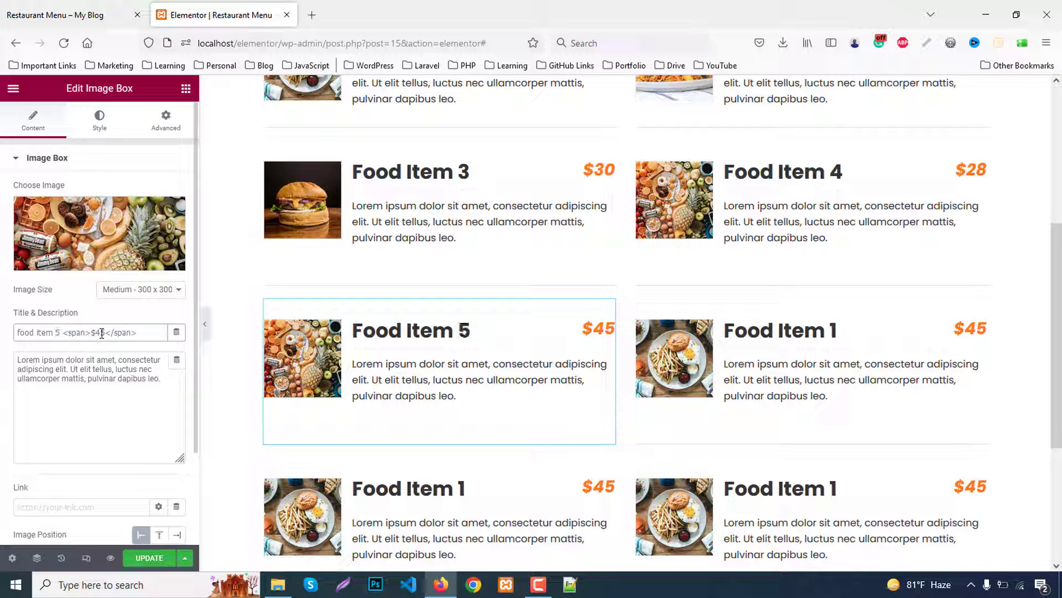
pyautogui.write('15')
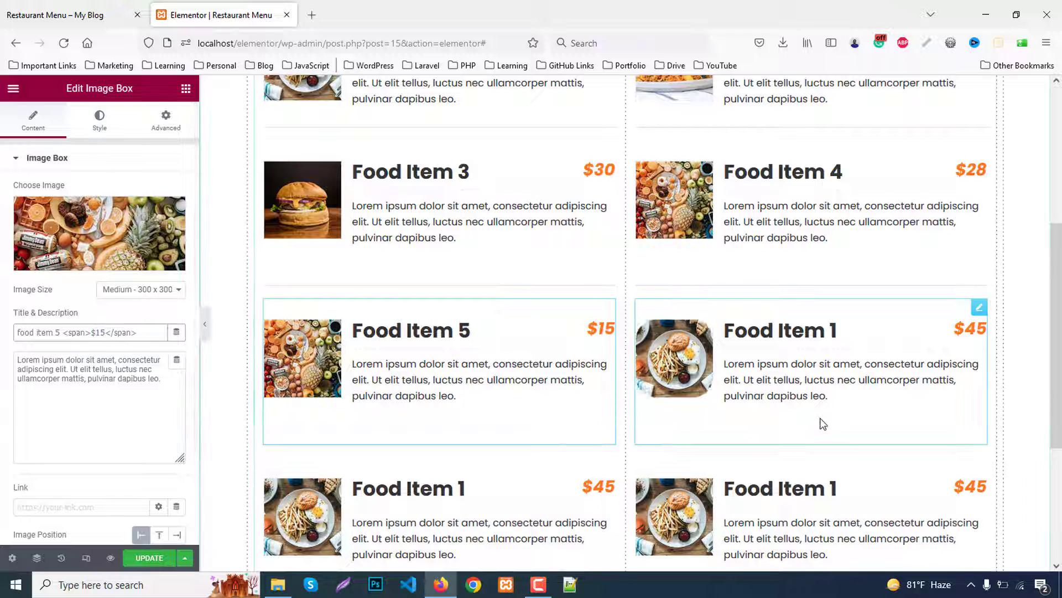
# Replace the image of the second column's third image box with food5.jpg and set its title to food item 6 with price $29
pyautogui.click(780, 326)
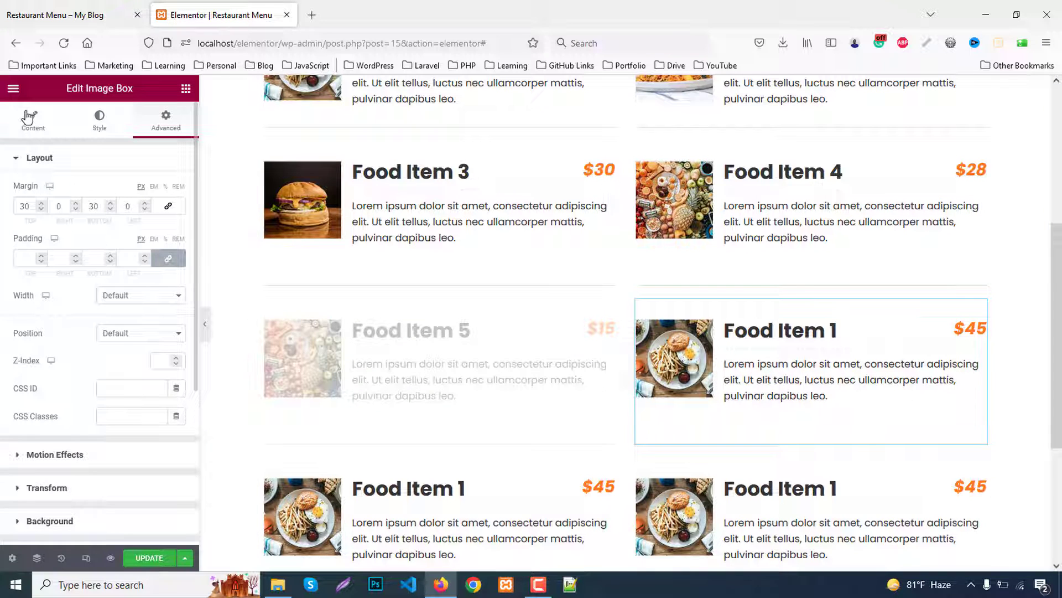
pyautogui.click(27, 119)
pyautogui.click(93, 260)
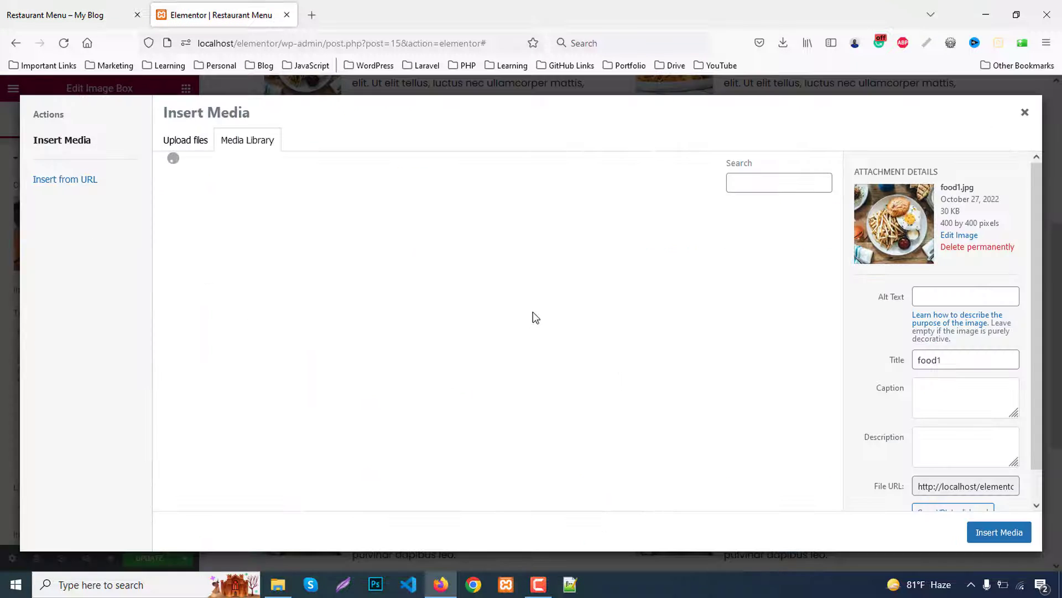
pyautogui.click(387, 255)
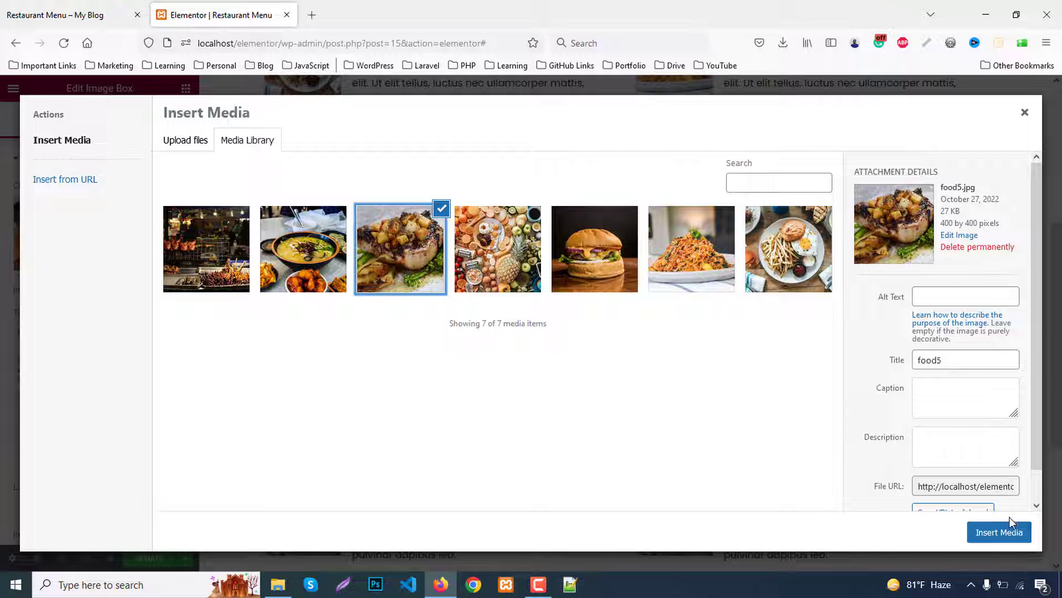
pyautogui.click(999, 531)
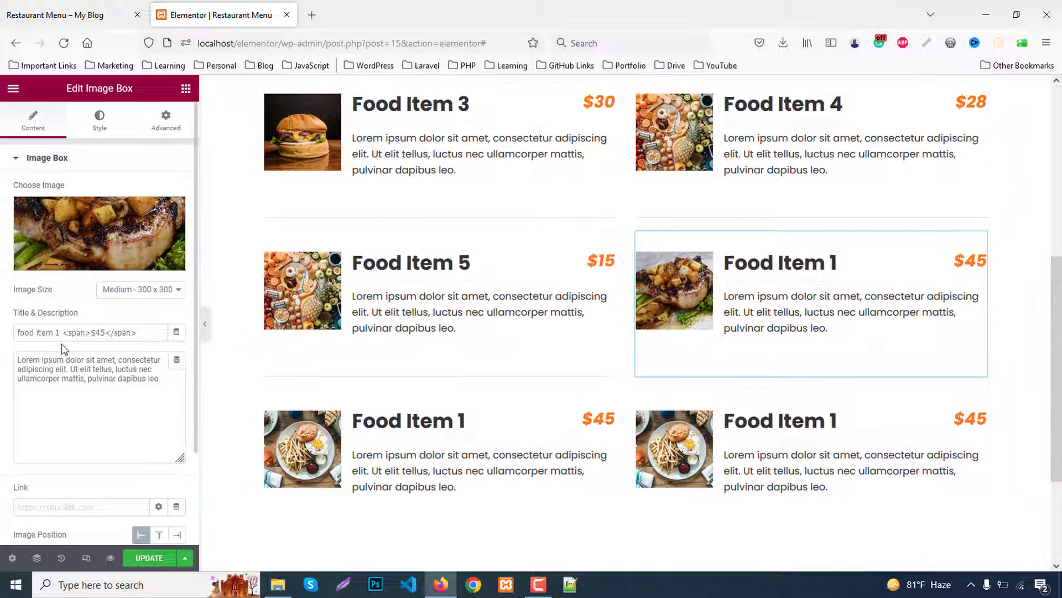
pyautogui.doubleClick(56, 332)
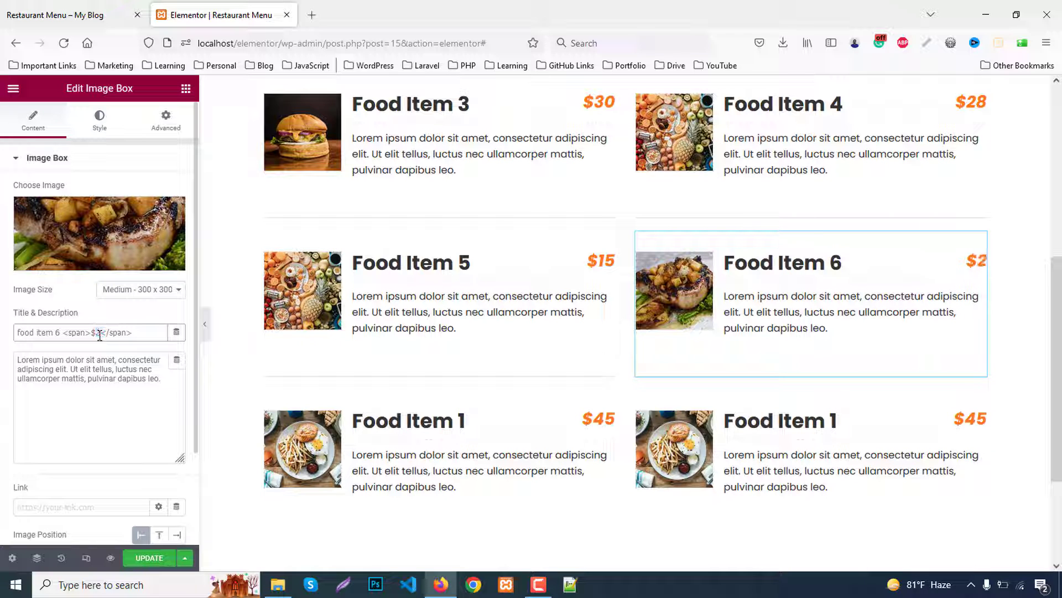
pyautogui.write('9')
# Replace the image of the first column's last image box with the soup bowl photo and set its title to food item 7 with price $16
pyautogui.scroll(-1, 630, 396)
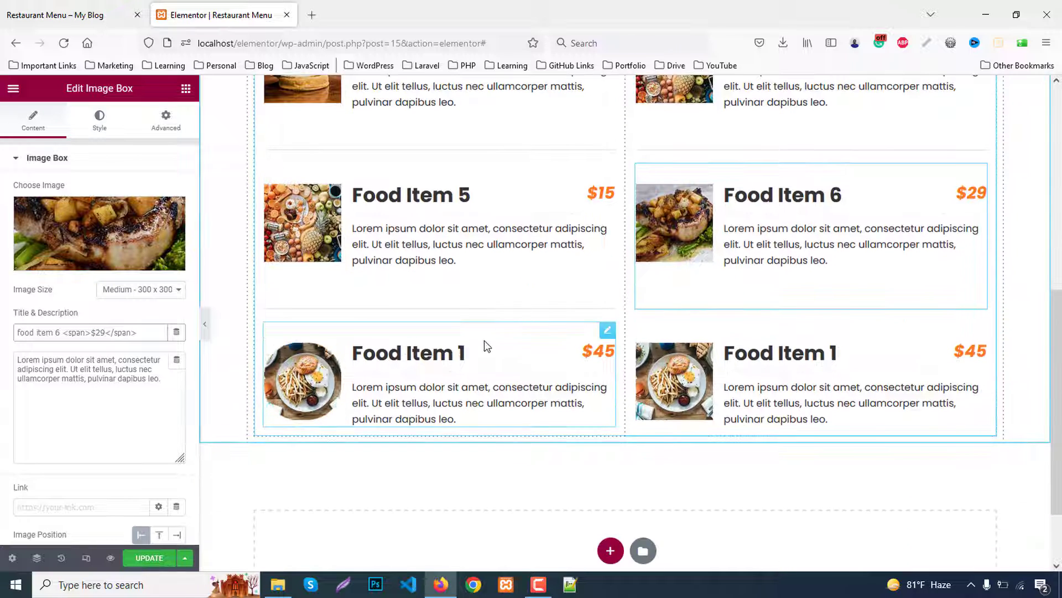
pyautogui.click(381, 356)
pyautogui.click(26, 131)
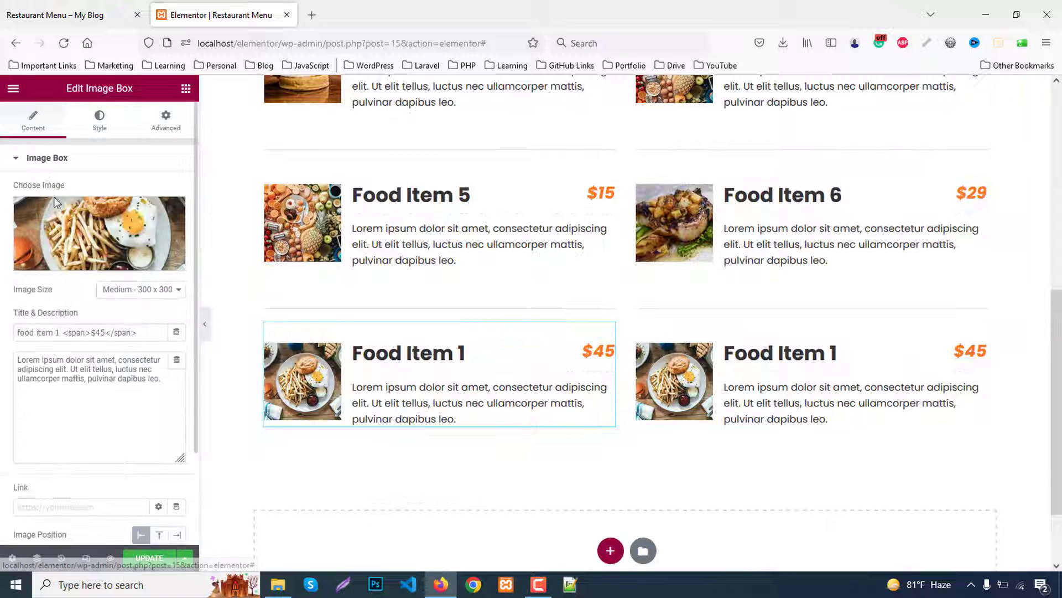
pyautogui.click(76, 241)
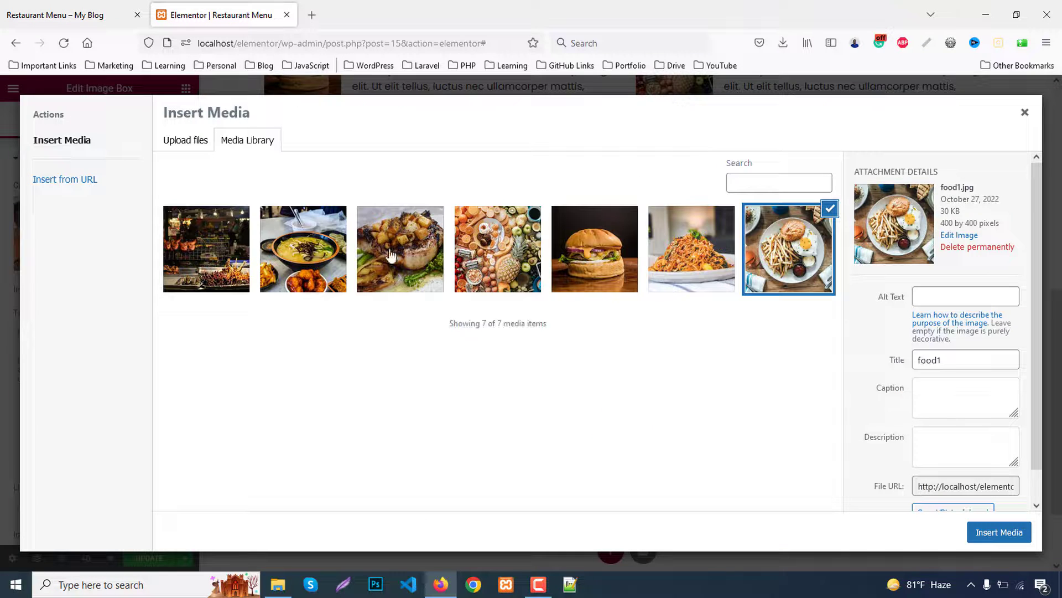
pyautogui.click(319, 253)
pyautogui.click(1007, 532)
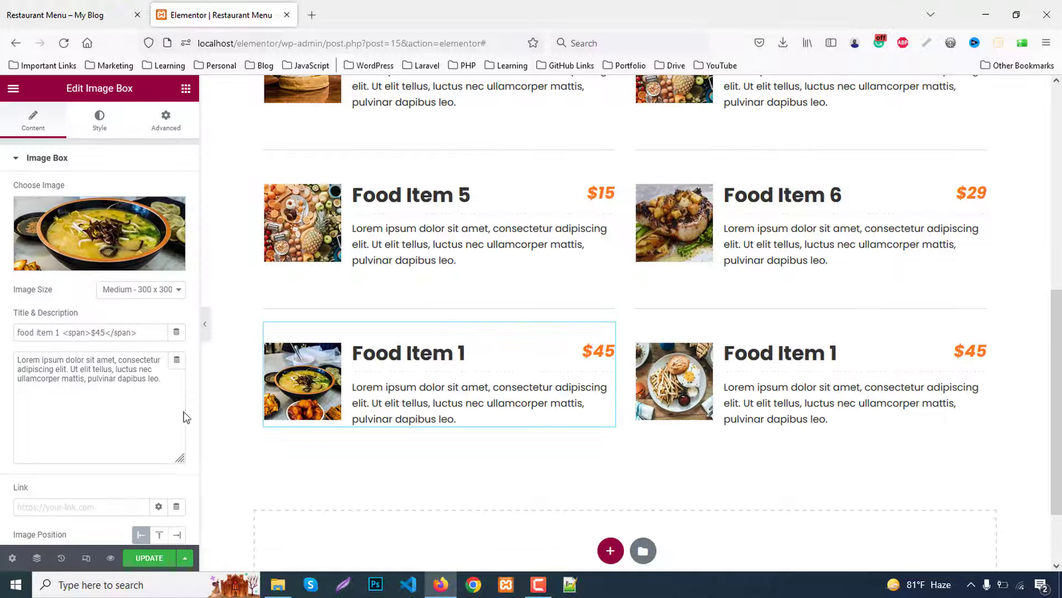
pyautogui.doubleClick(56, 332)
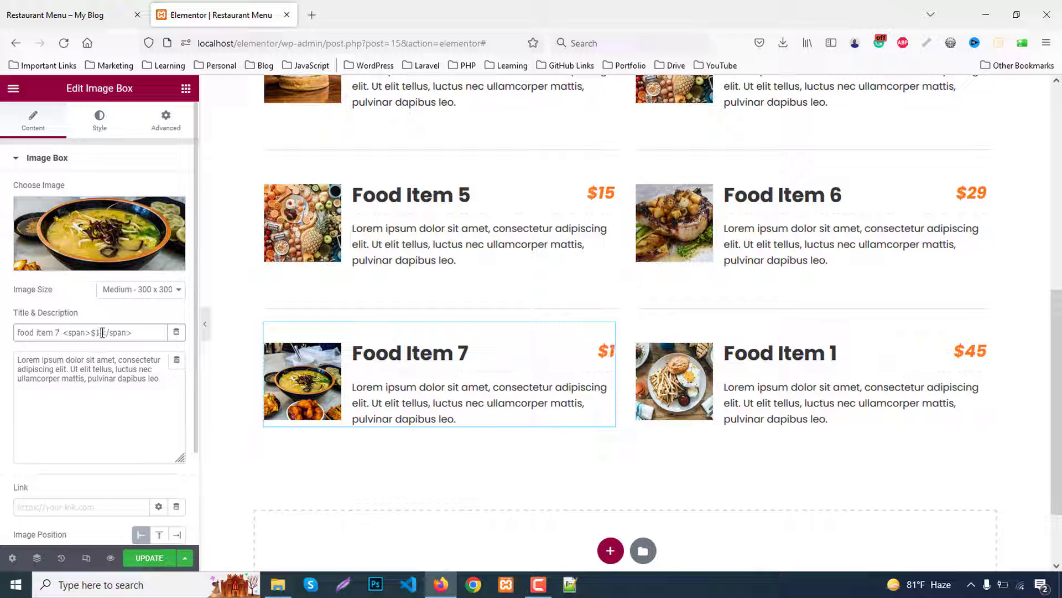
pyautogui.write('6')
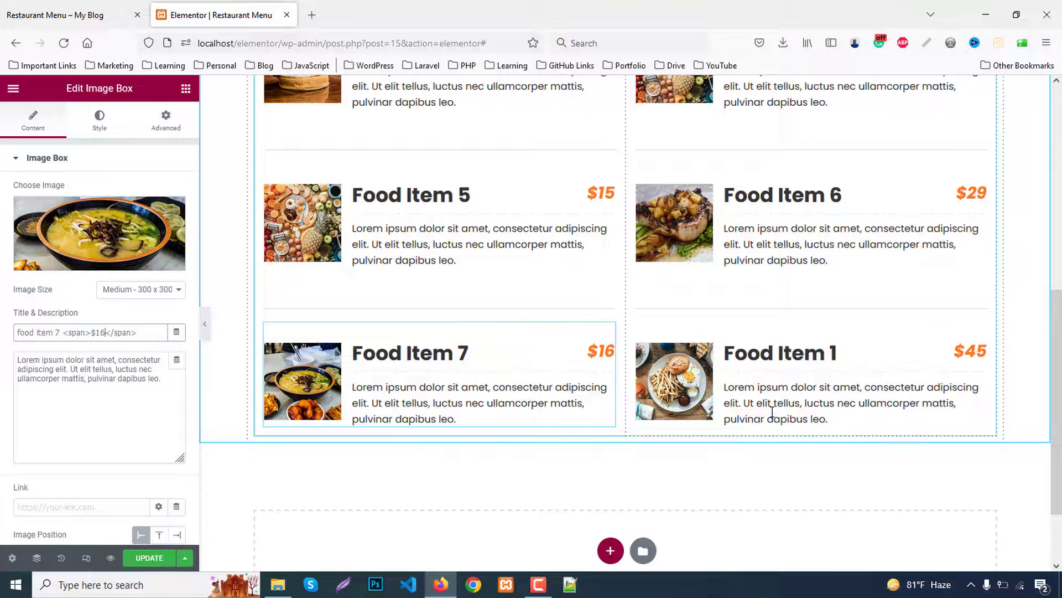
# Replace the image of the second column's last image box with food8-300x300-1.jpg and set its title to food item 8 with price $10
pyautogui.click(802, 374)
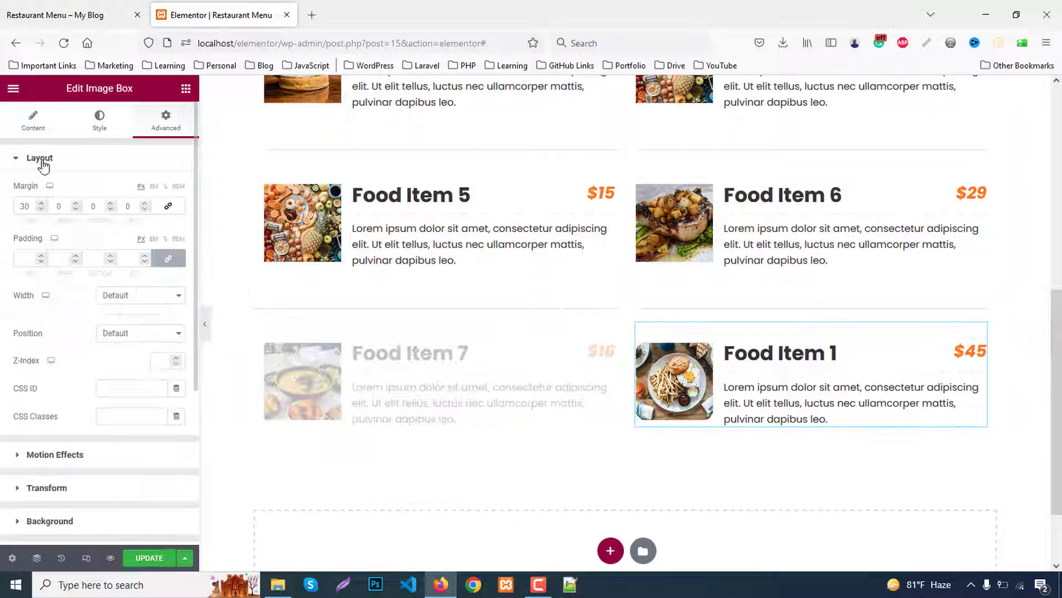
pyautogui.click(32, 126)
pyautogui.click(84, 221)
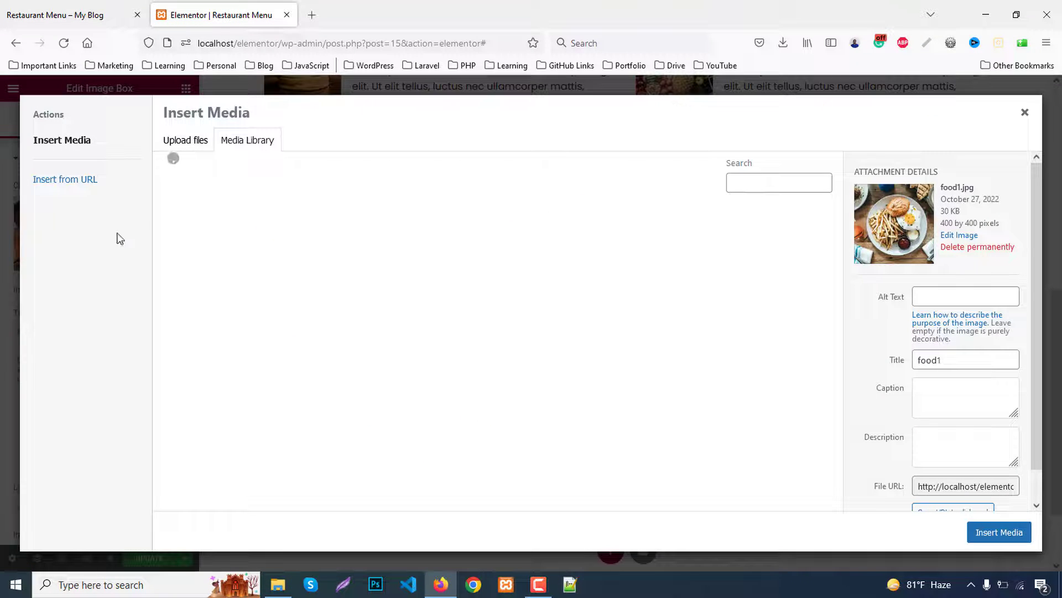
pyautogui.click(190, 214)
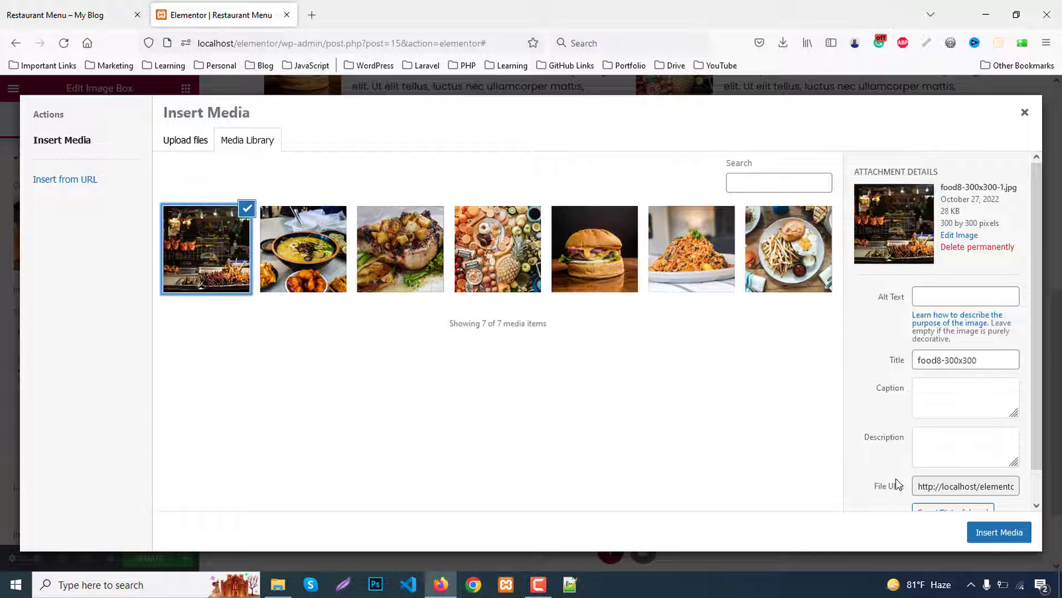
pyautogui.click(989, 532)
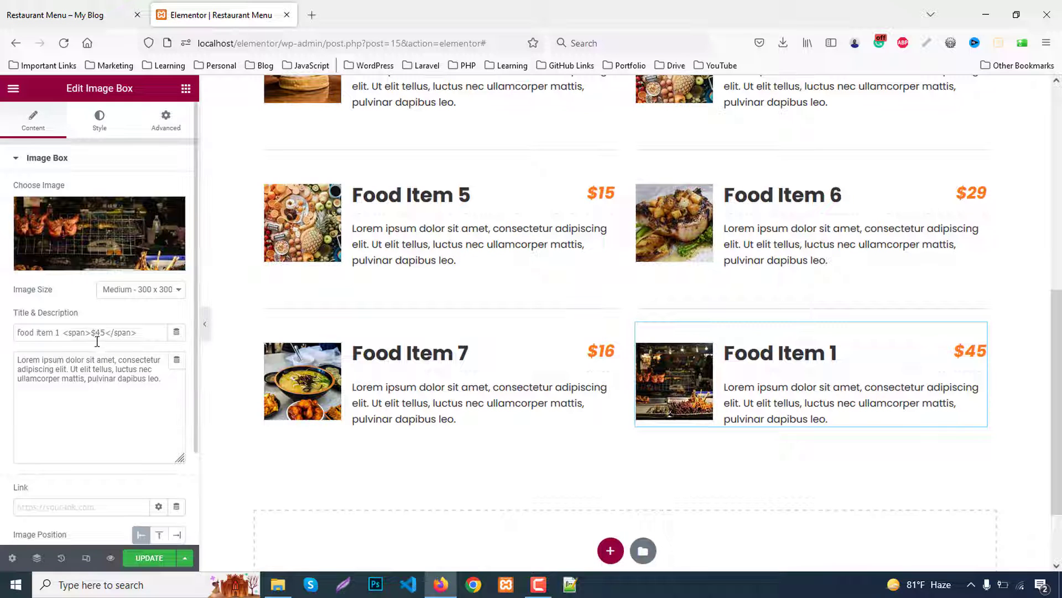
pyautogui.doubleClick(59, 333)
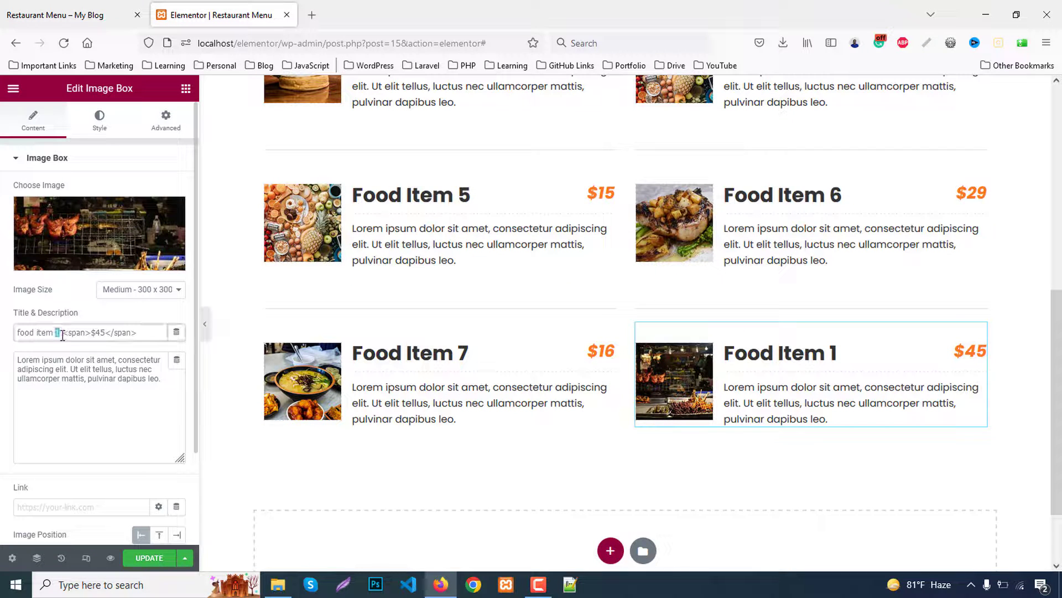
pyautogui.write('8')
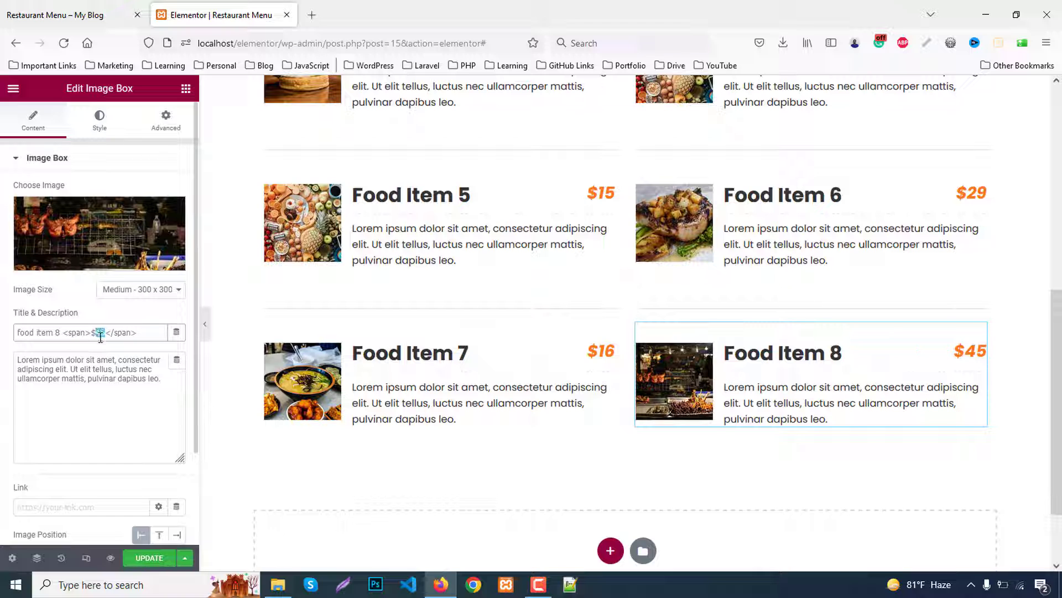
pyautogui.write('10')
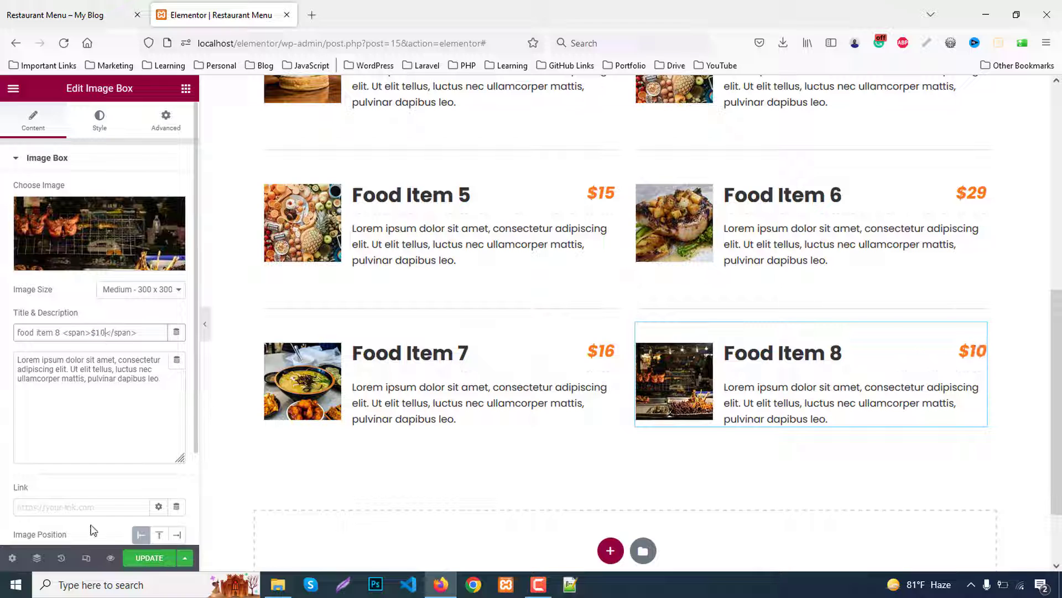
# Update the page and preview the whole menu, checking the food items and their image hover effects
pyautogui.click(145, 557)
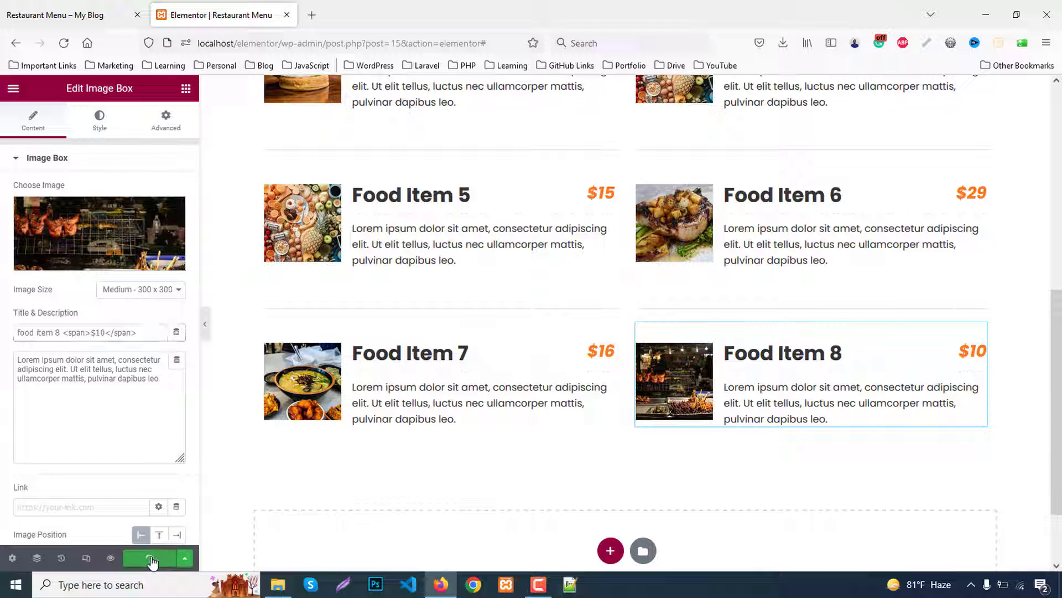
pyautogui.click(110, 558)
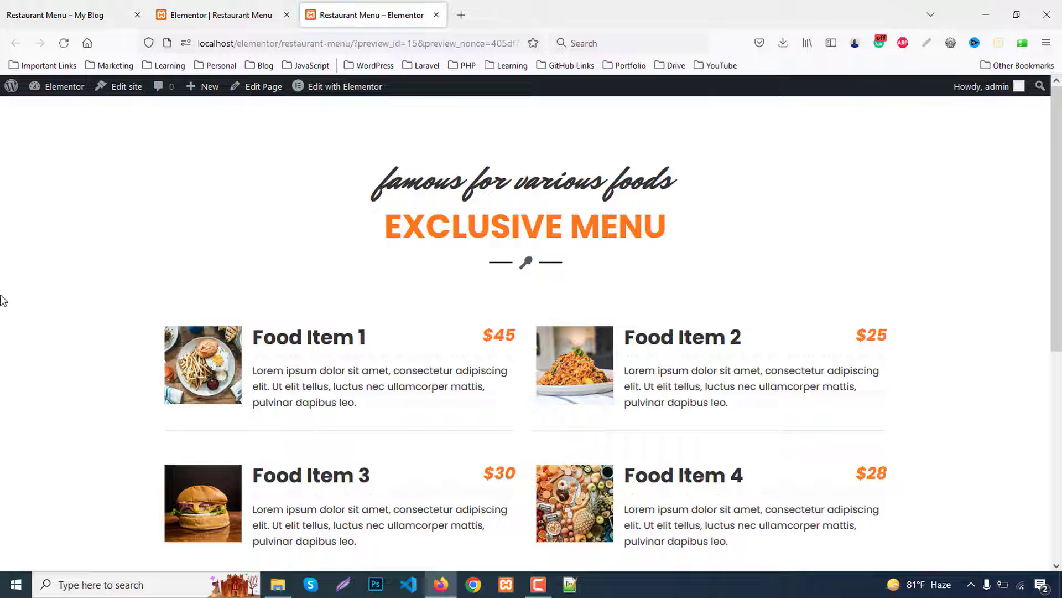
pyautogui.scroll(-6, 3, 300)
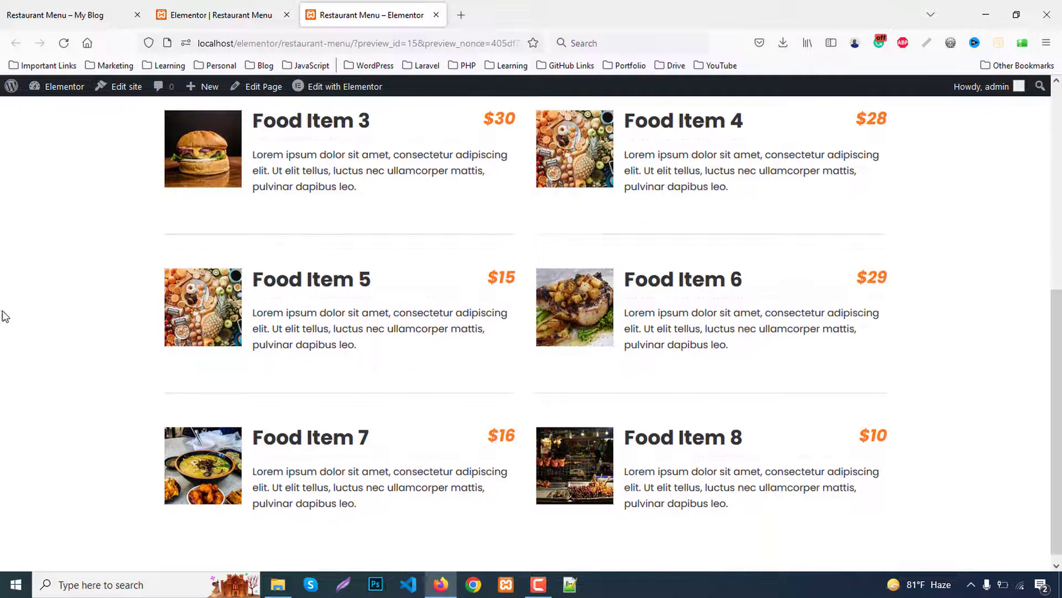
pyautogui.scroll(4, 415, 276)
pyautogui.scroll(-1, 349, 341)
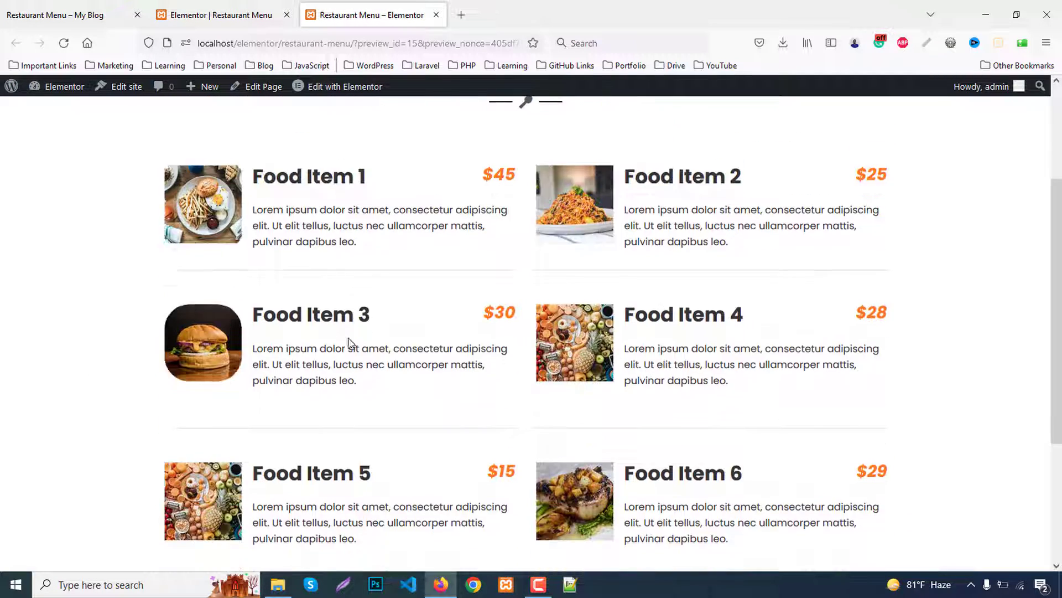
pyautogui.scroll(-3, 575, 343)
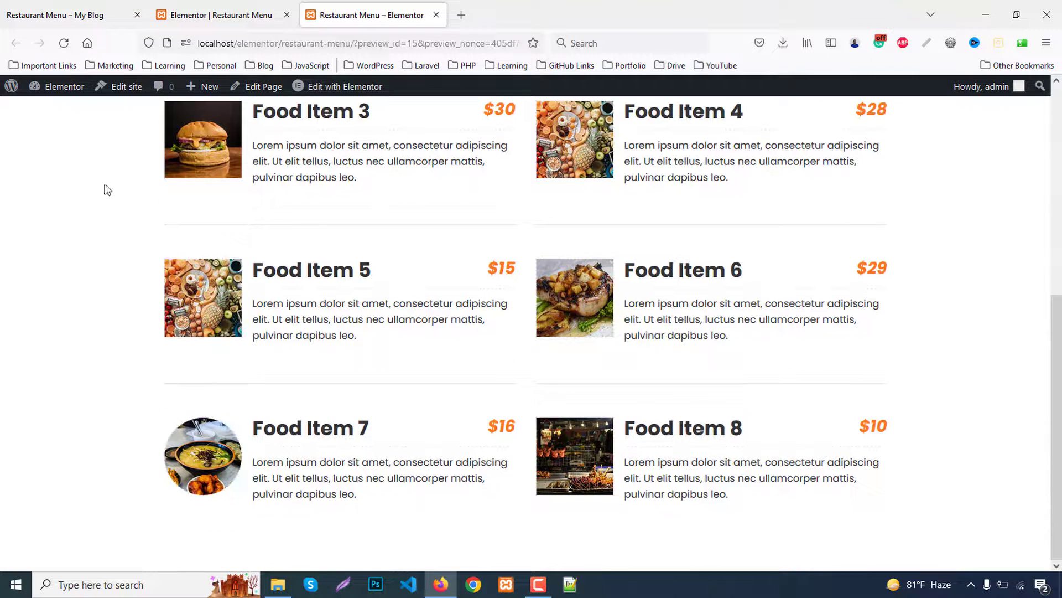
# Return to the Elementor editor and examine the menu layout in the tablet responsive view
pyautogui.click(188, 15)
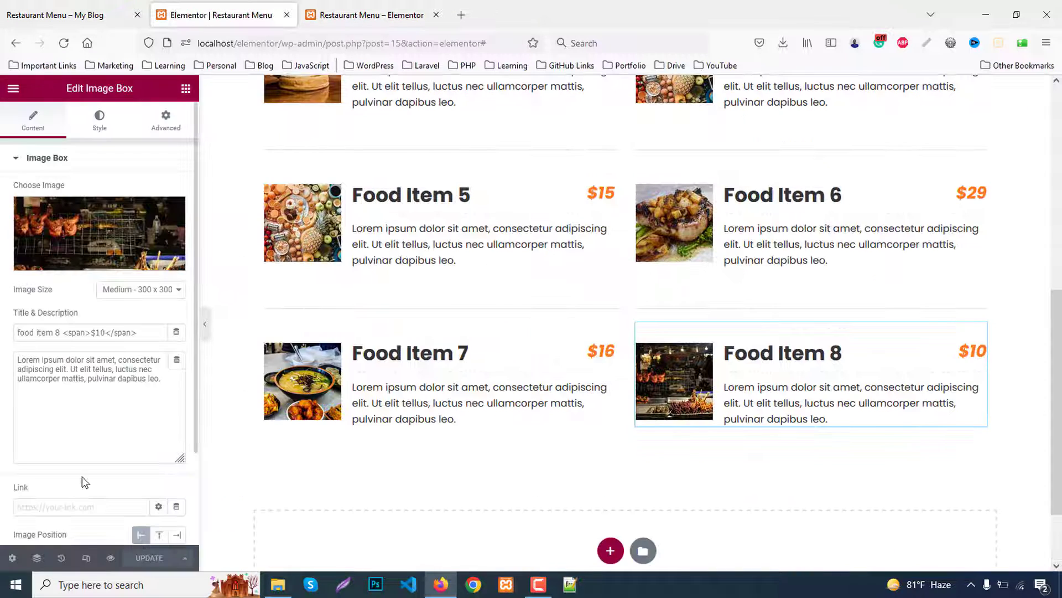
pyautogui.click(86, 559)
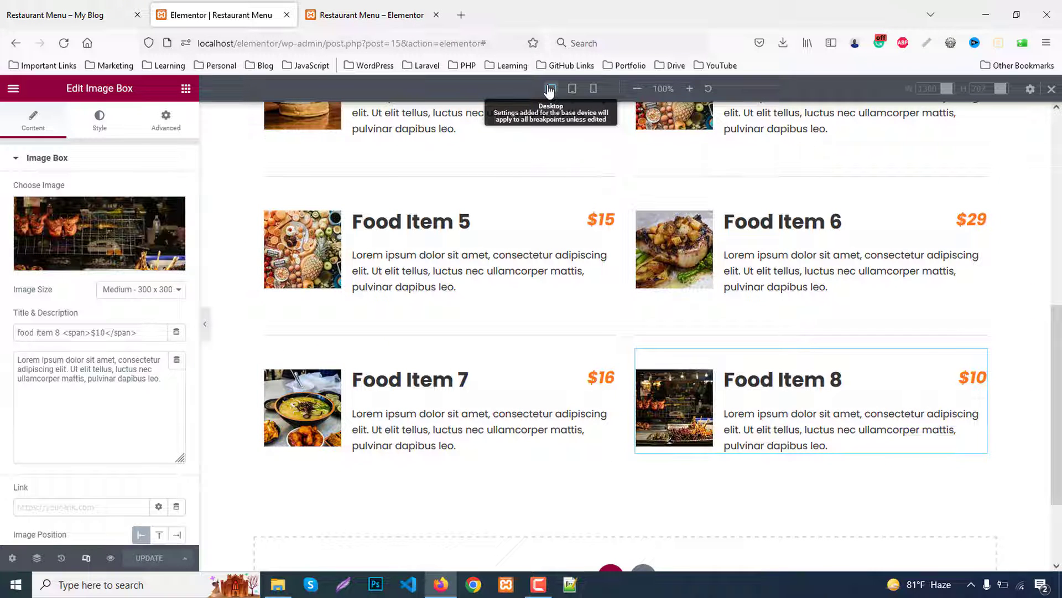
pyautogui.click(572, 89)
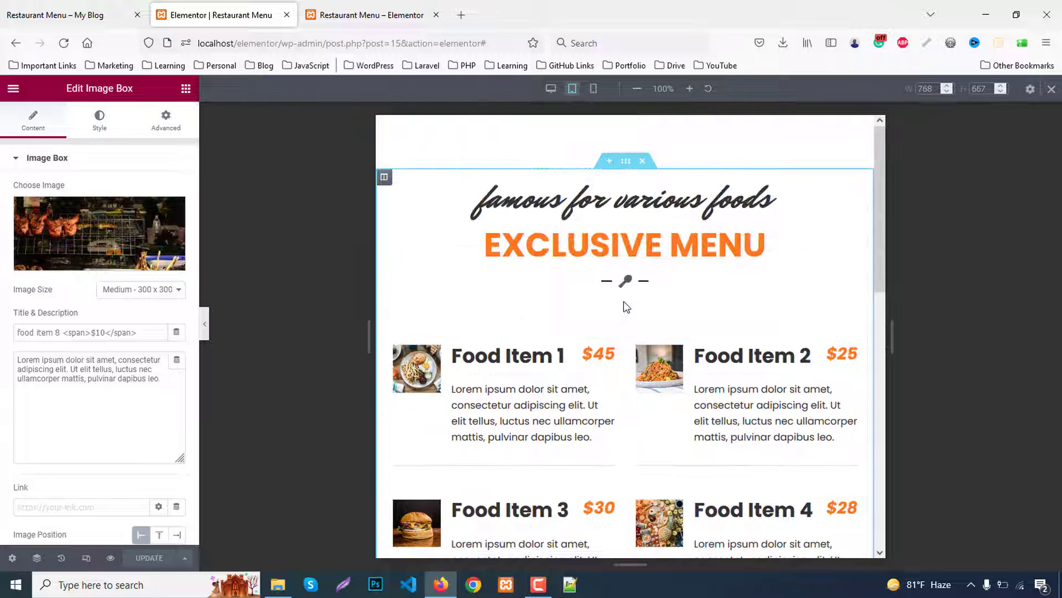
pyautogui.scroll(-10, 626, 305)
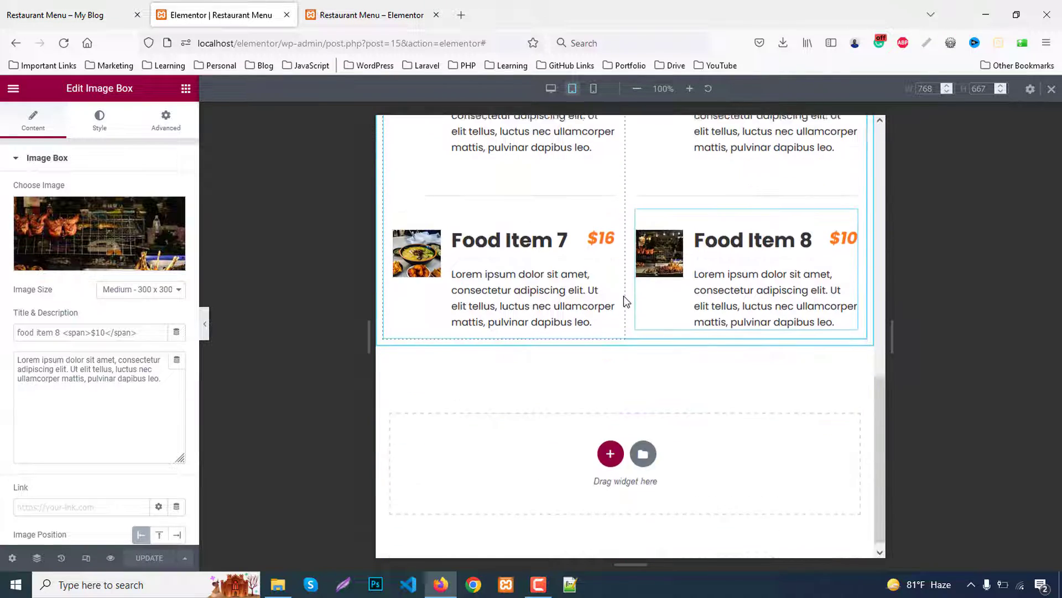
pyautogui.scroll(8, 623, 296)
# Examine the stacked menu items in the mobile responsive view and return to the normal desktop editing view
pyautogui.click(593, 88)
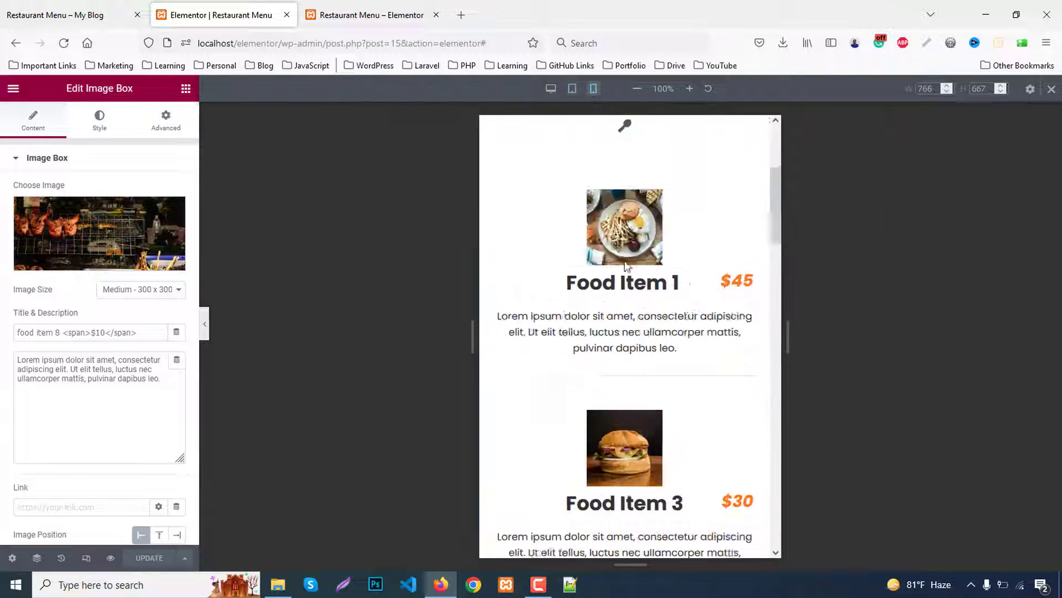
pyautogui.scroll(-10, 658, 293)
pyautogui.scroll(4, 659, 291)
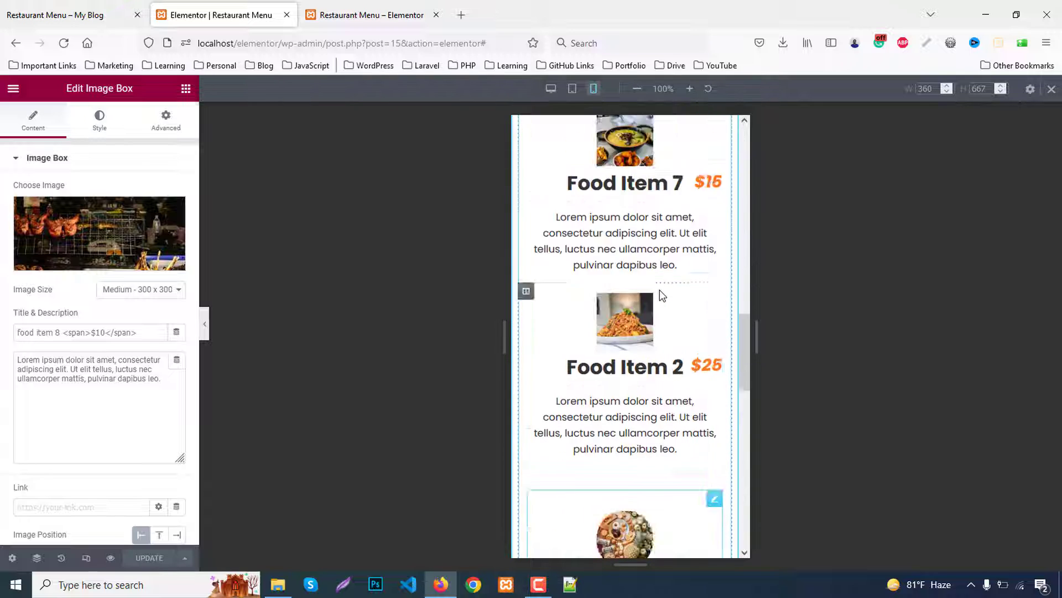
pyautogui.scroll(10, 660, 291)
pyautogui.scroll(-10, 660, 289)
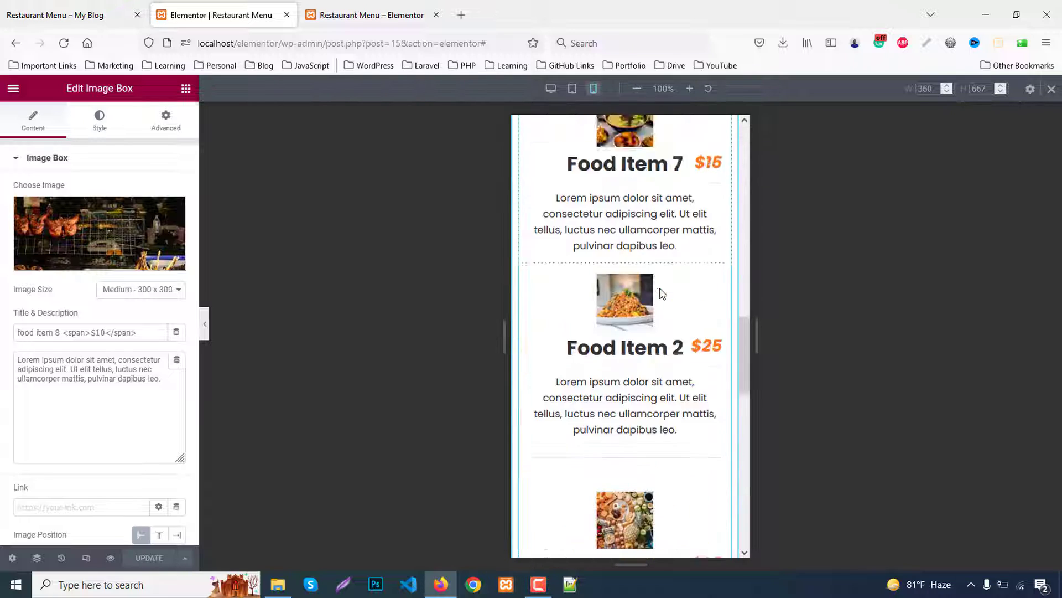
pyautogui.scroll(-8, 662, 293)
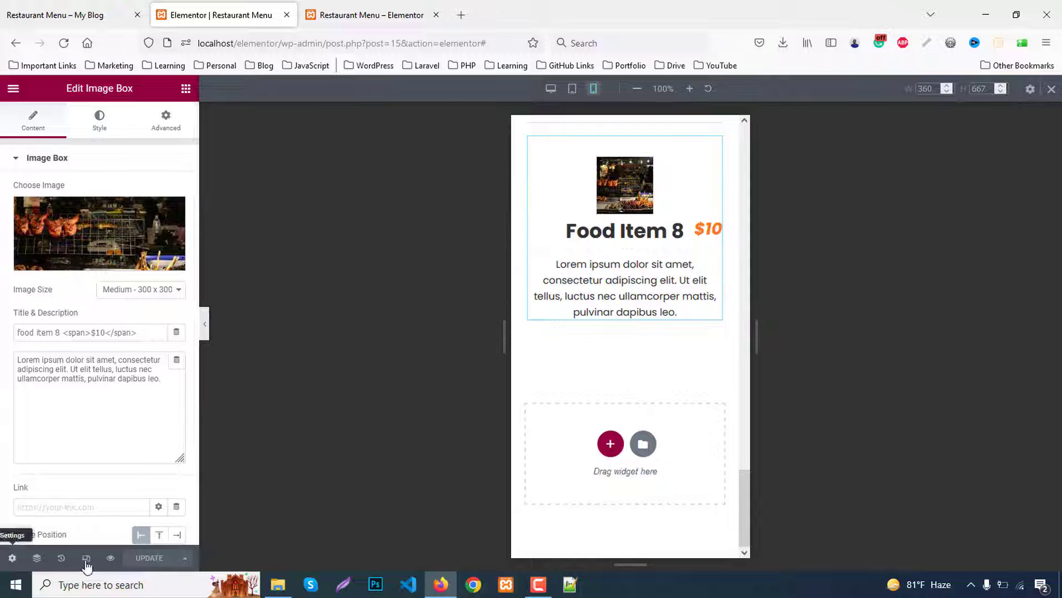
pyautogui.click(1052, 89)
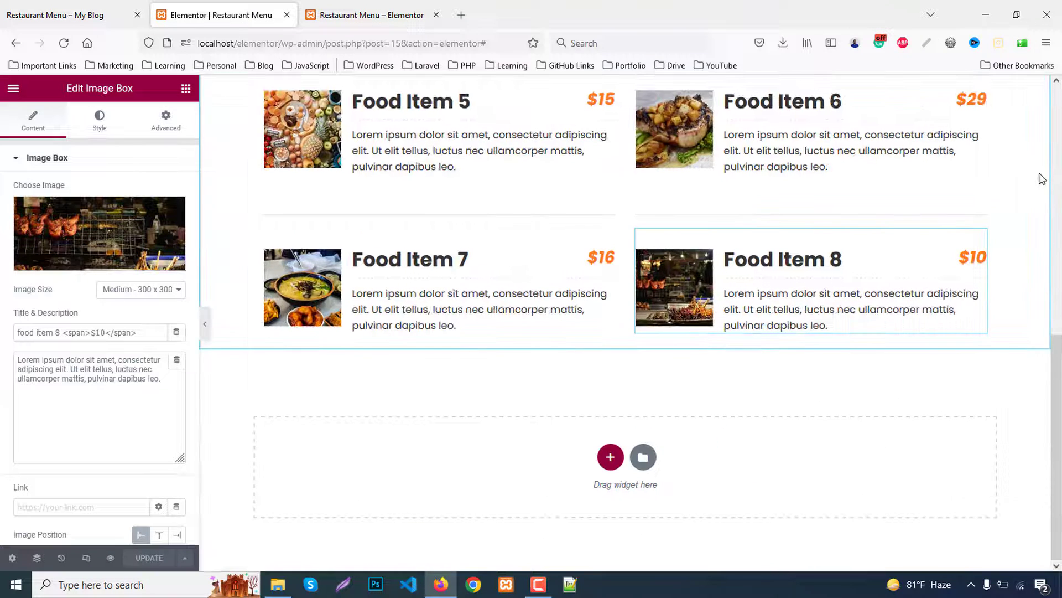
pyautogui.scroll(8, 1040, 178)
pyautogui.scroll(1, 1043, 178)
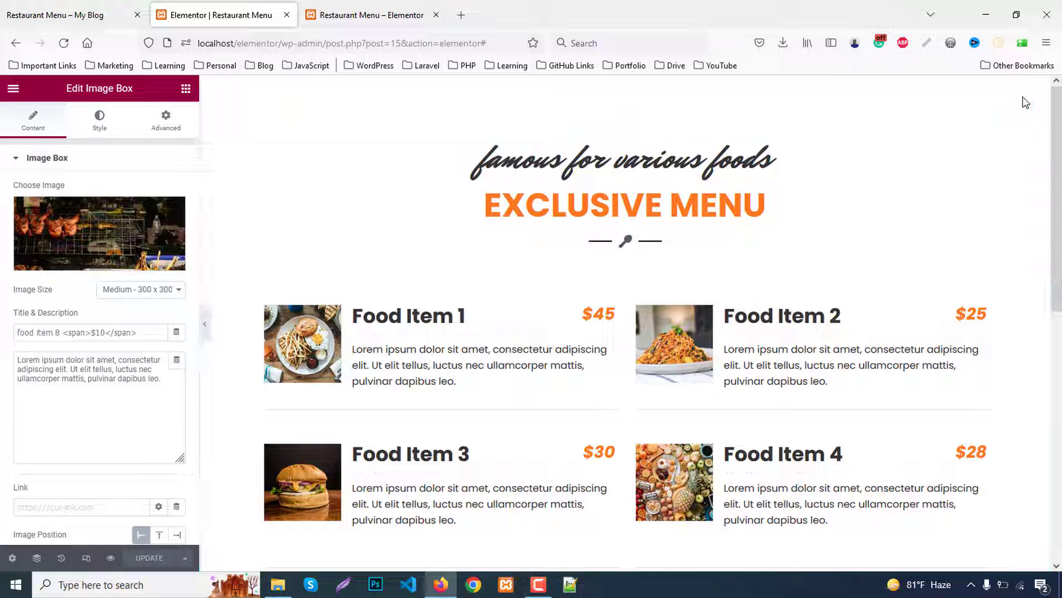